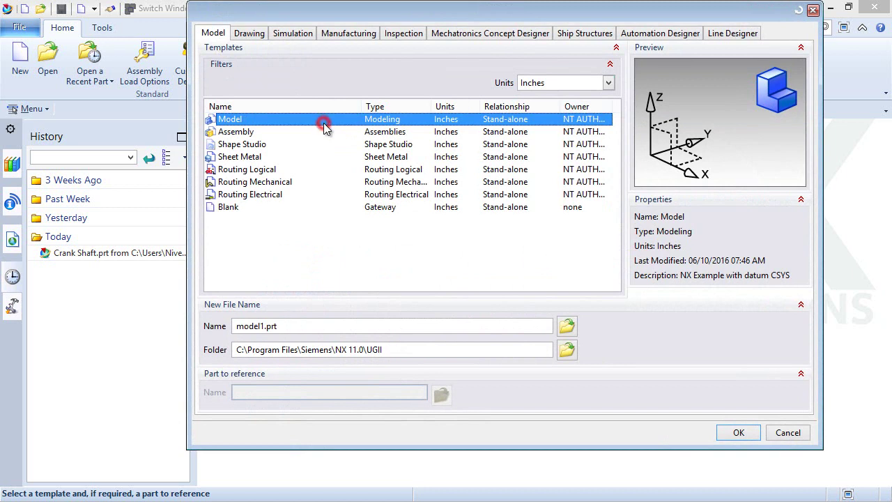
Create a folder named Flywheel inside the existing user-named folder under Siemens-NX 11 for the new part.
left_click(567, 350)
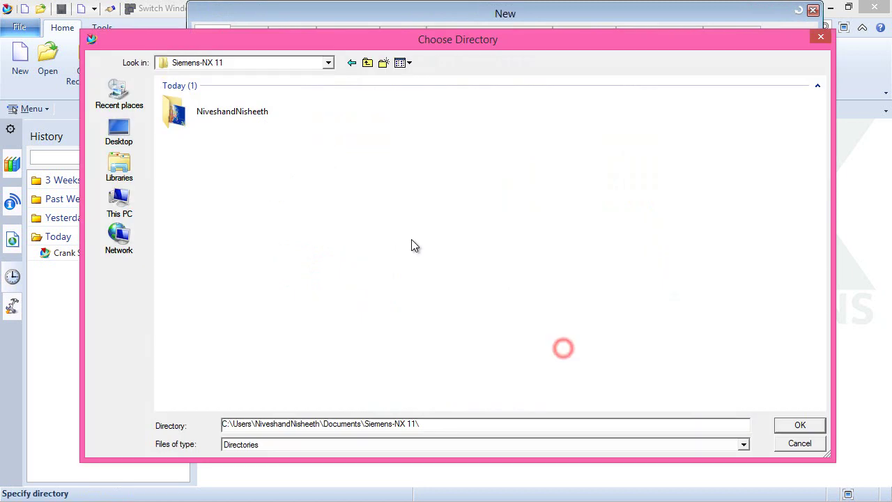
double_click(232, 114)
left_click(384, 63)
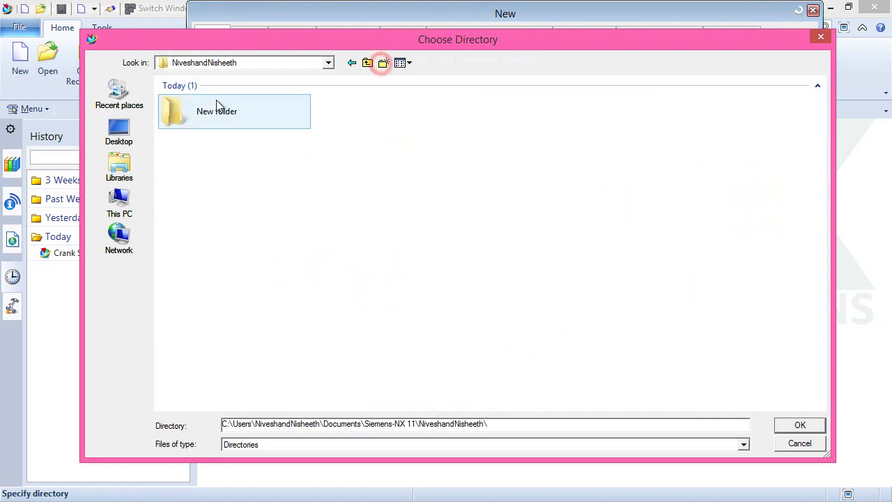
right_click(207, 114)
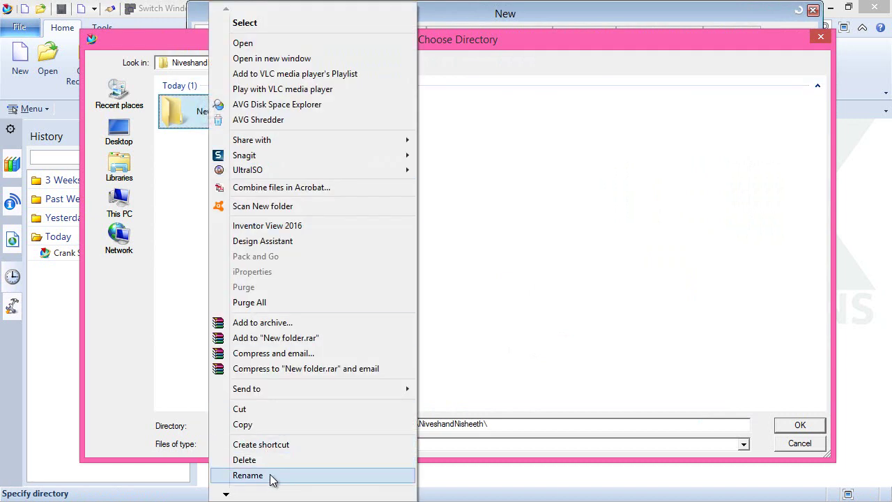
left_click(270, 475)
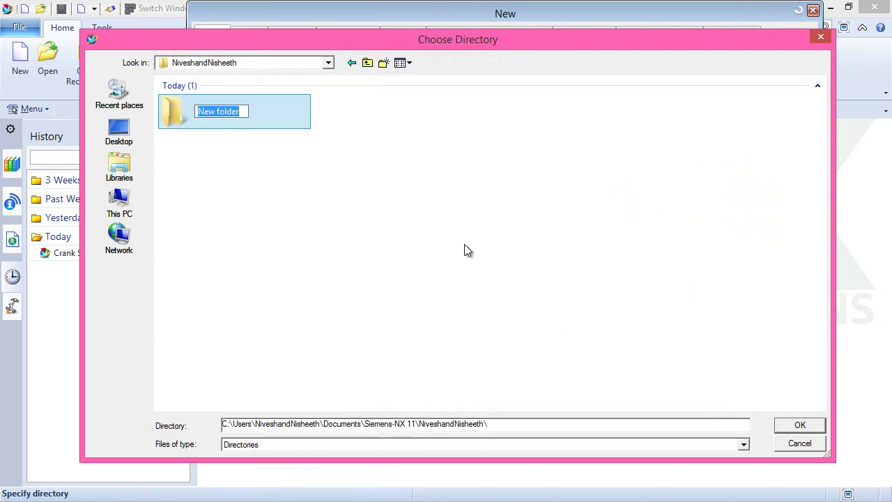
type("Flywheel")
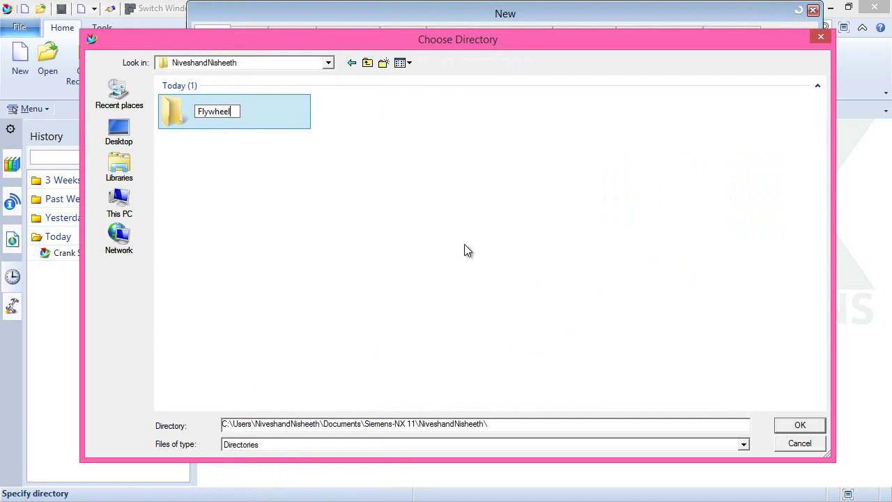
left_click(465, 249)
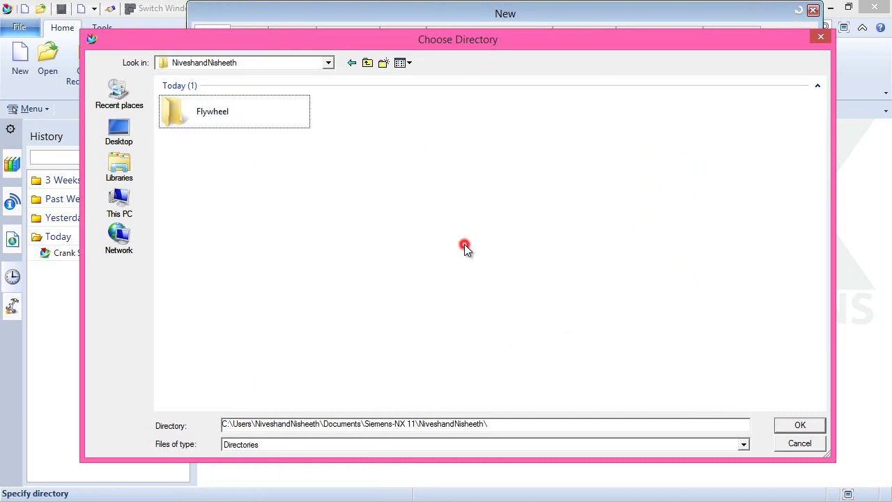
Use the Flywheel folder as the save location and create the inch Model part as Flywheel.prt.
double_click(211, 108)
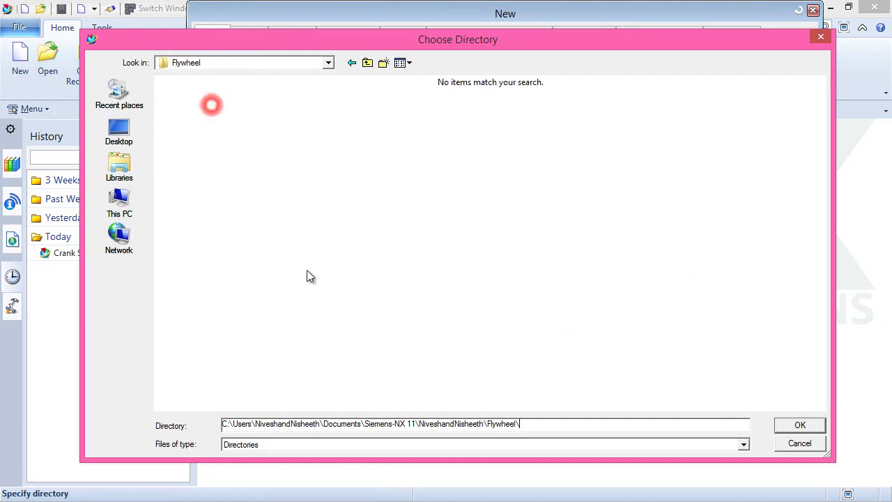
left_click(797, 425)
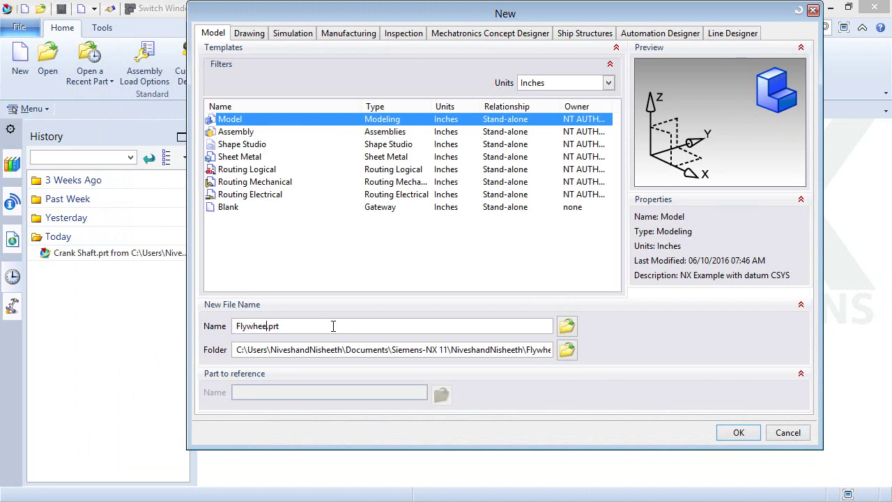
left_click(736, 430)
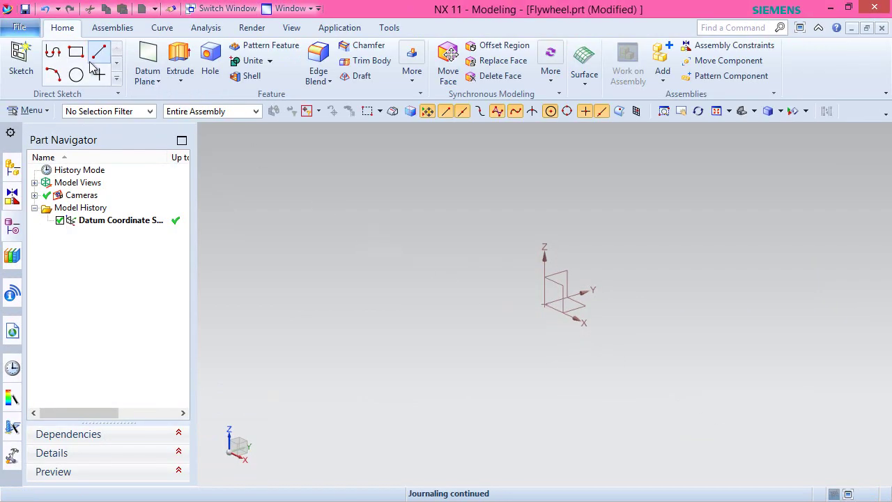
Turn off Change View Orientation in the sketch preferences' session settings.
left_click(5, 32)
mouse_move(60, 140)
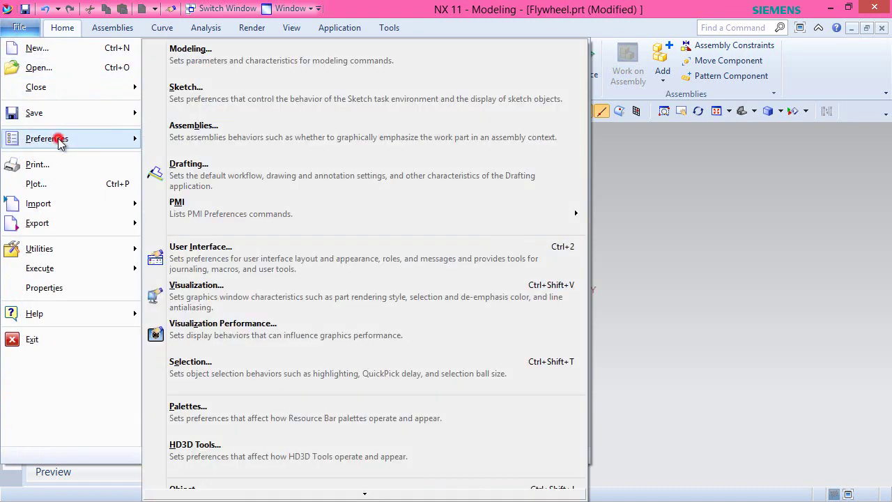
left_click(268, 96)
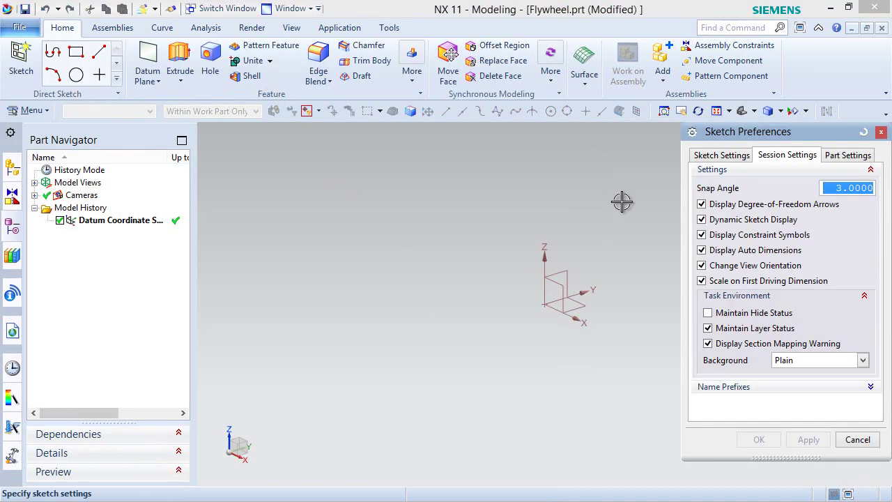
mouse_move(763, 135)
left_mouse_down()
mouse_move(423, 153)
mouse_move(358, 133)
mouse_move(308, 131)
left_mouse_up()
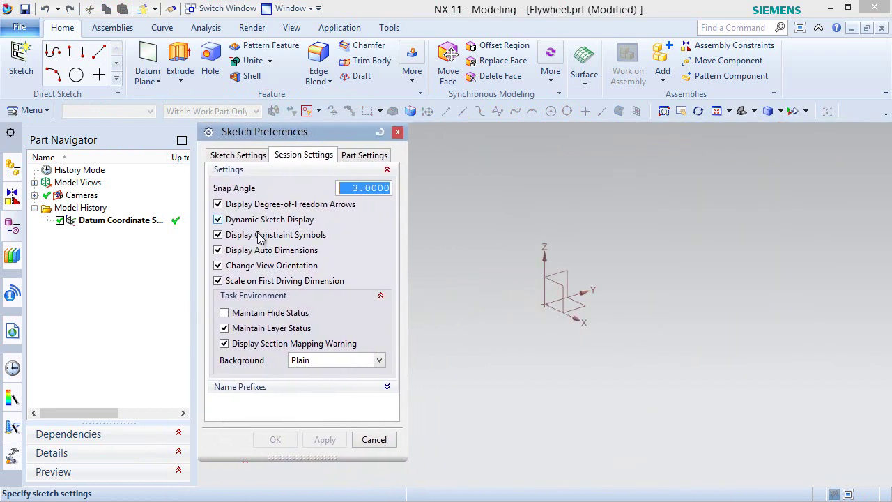
left_click(218, 265)
left_click(276, 440)
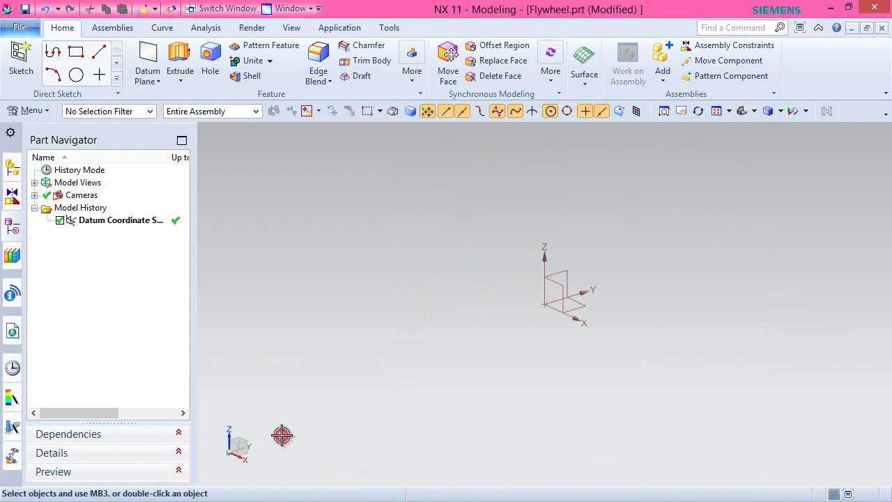
Set the drafting dimension units to 5 decimal places with a period as the decimal delimiter.
left_click(20, 28)
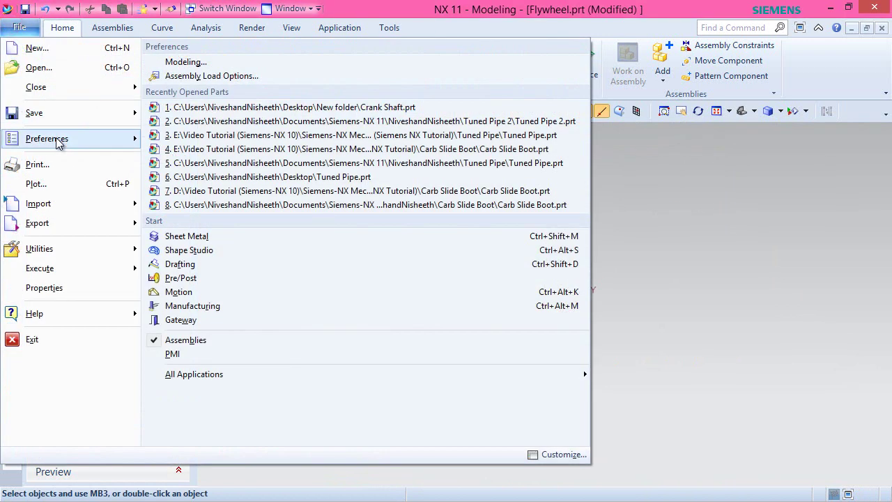
mouse_move(66, 145)
left_click(214, 164)
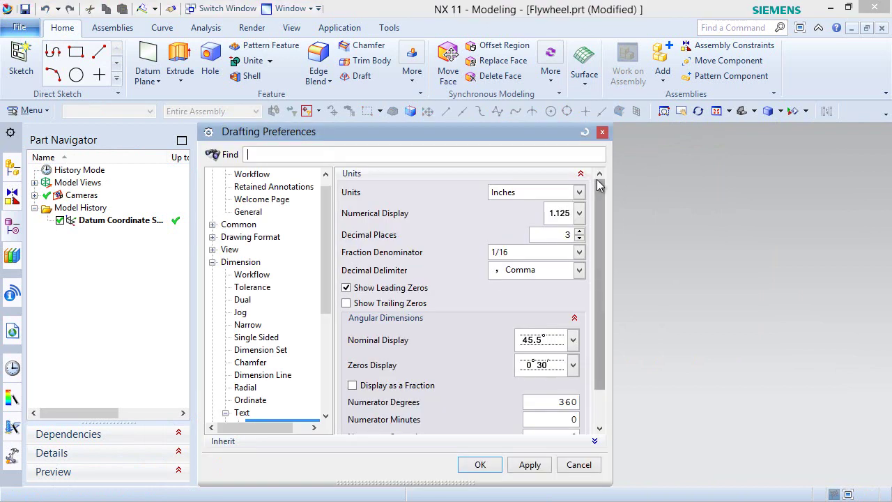
left_click(581, 231)
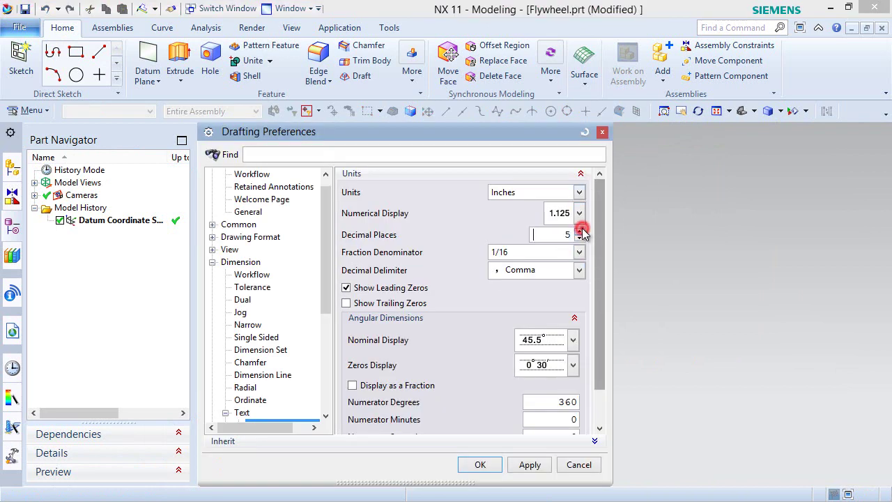
left_click(579, 270)
left_click(558, 286)
left_click(488, 463)
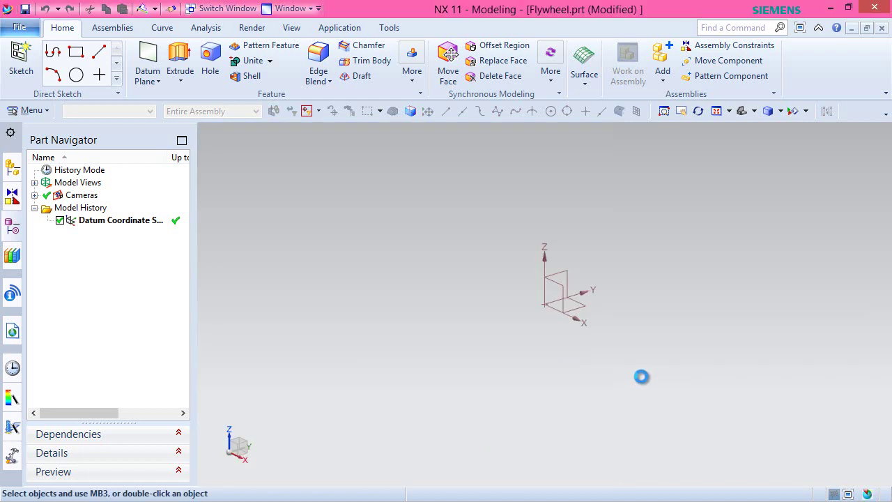
left_click(644, 385)
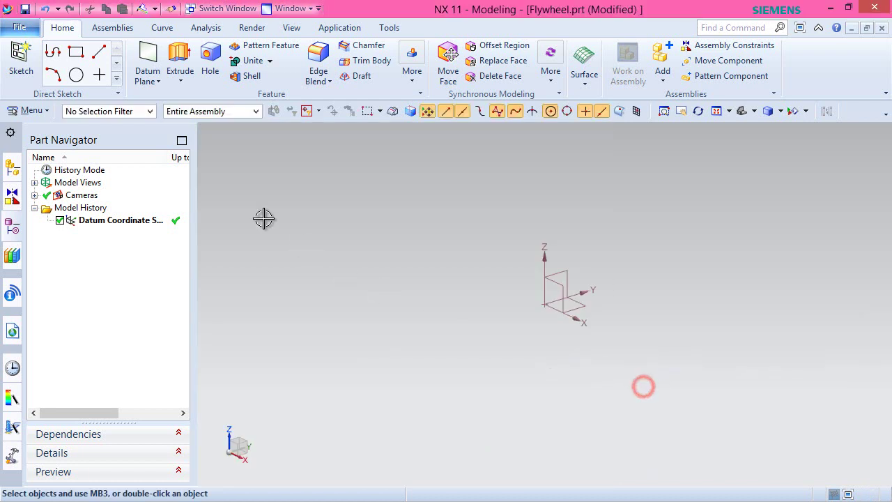
Create a sketch on the XZ plane of the datum coordinate system.
left_click(21, 59)
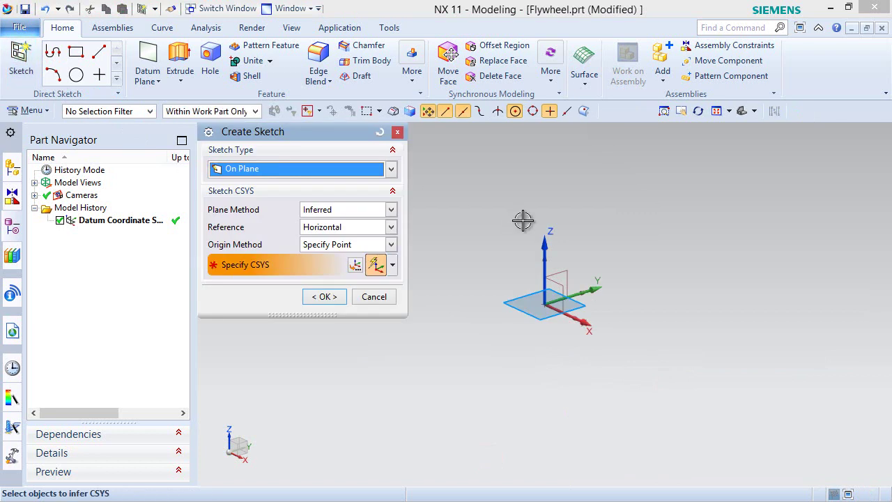
left_click(563, 284)
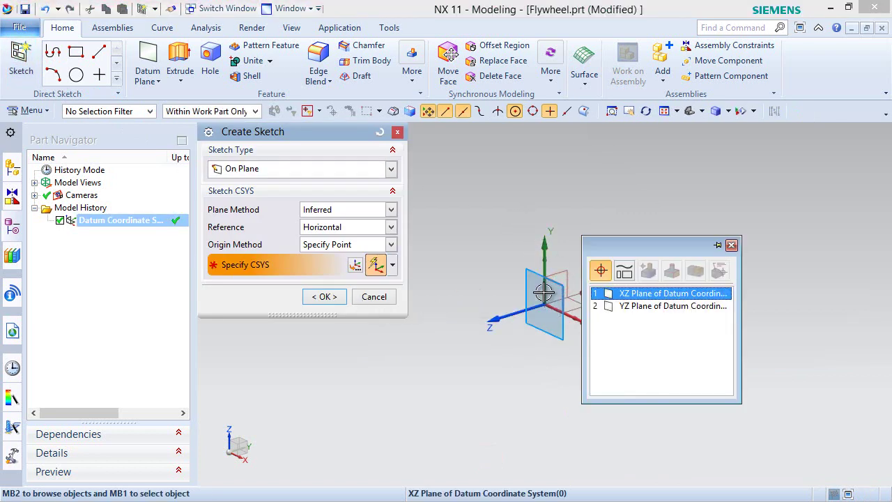
left_click(622, 294)
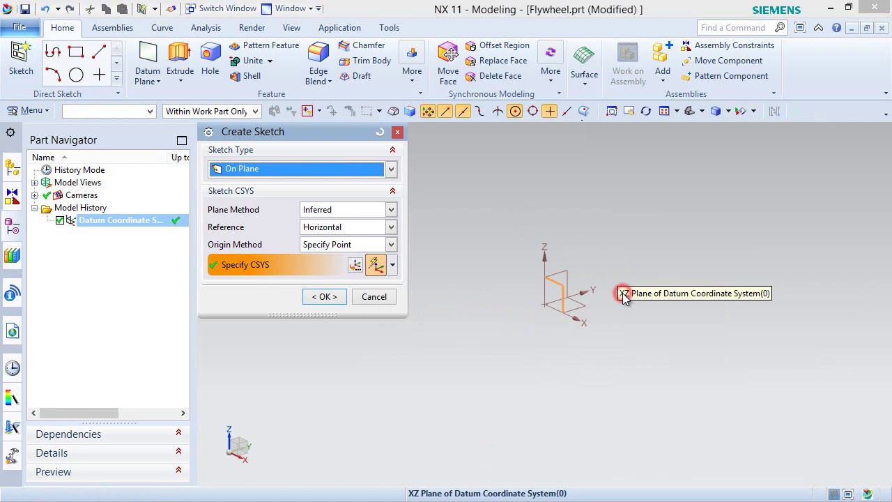
left_click(335, 300)
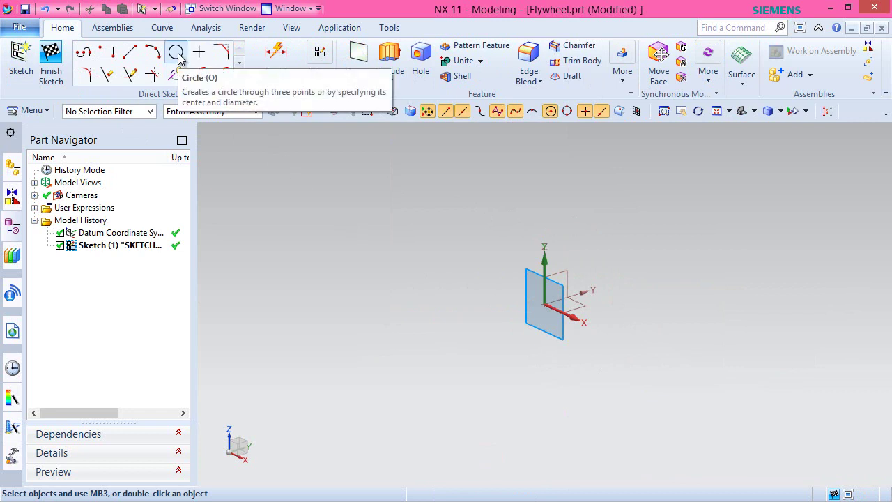
Sketch a circle about 4.25 in in diameter centred on the sketch origin.
left_click(178, 56)
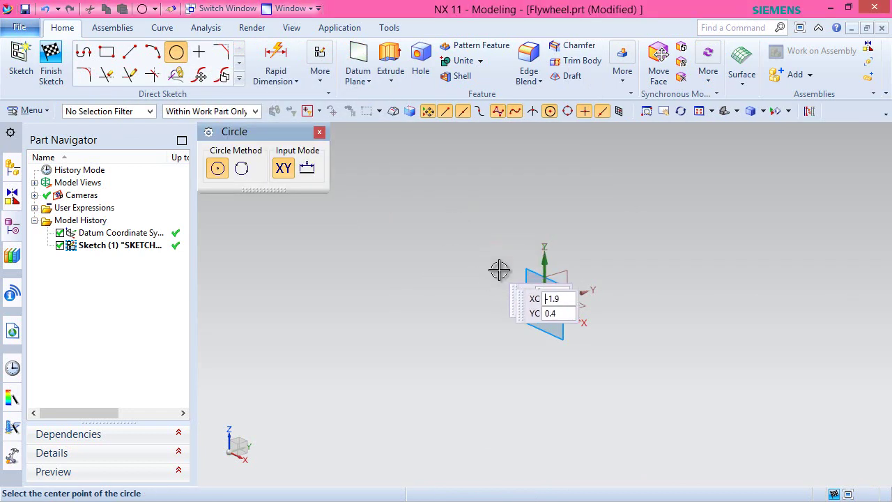
left_click(543, 304)
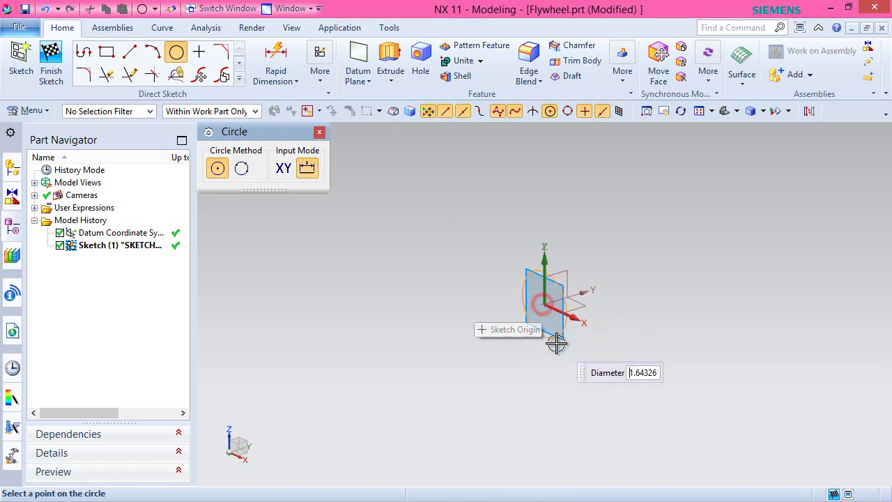
left_click(574, 394)
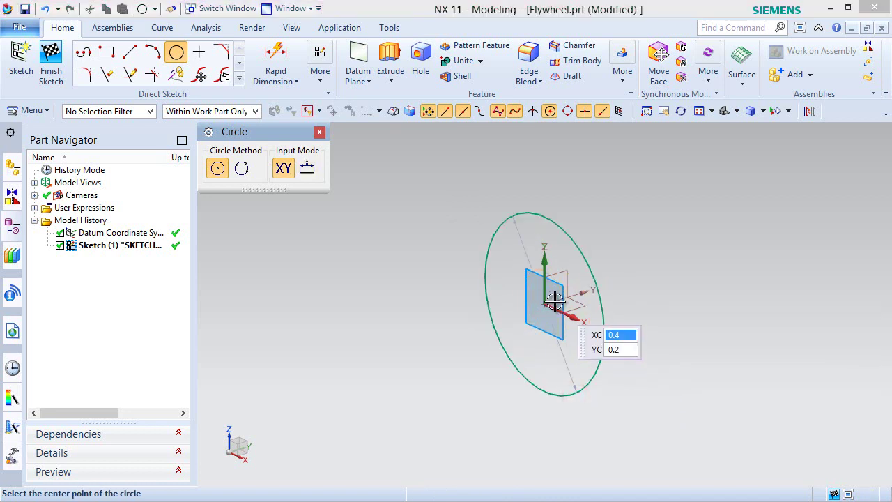
middle_click_drag(534, 258, 574, 277)
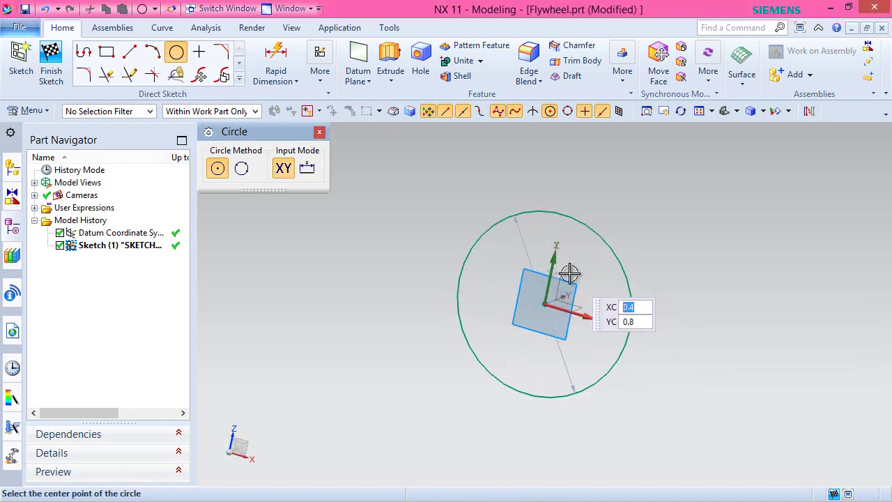
right_click(424, 175)
left_click(451, 171)
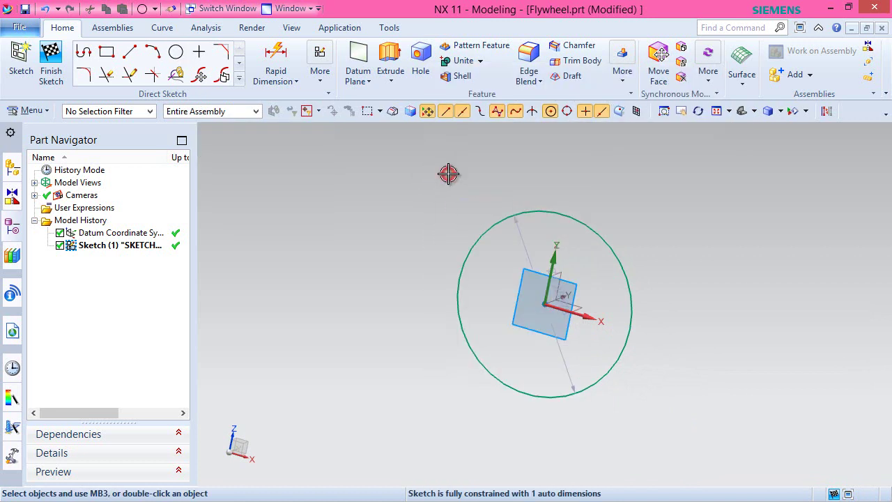
Dimension the circle's diameter, set it to 1.2 in and finish the sketch.
left_click(276, 63)
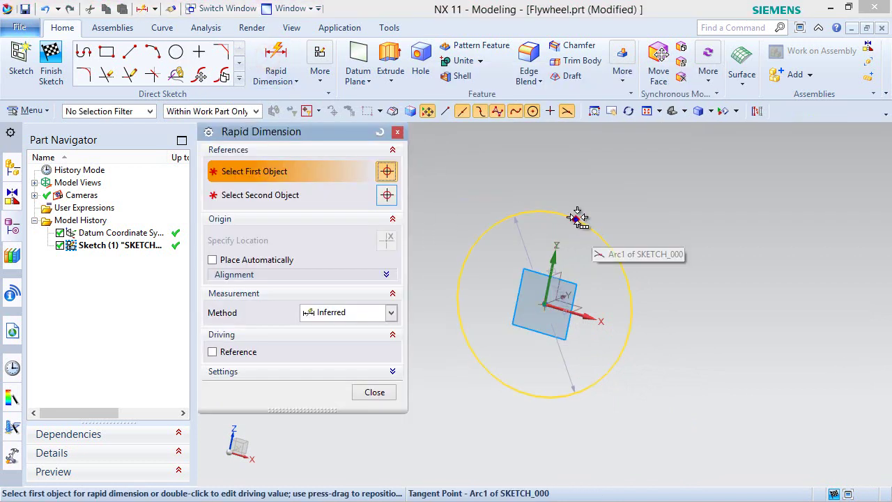
left_click(577, 218)
left_click(631, 225)
left_click(631, 209)
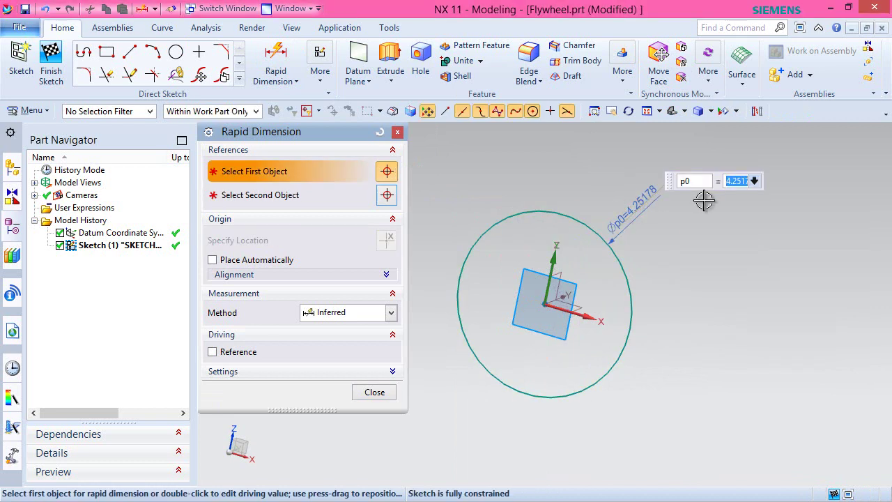
type("1.2")
key("Return")
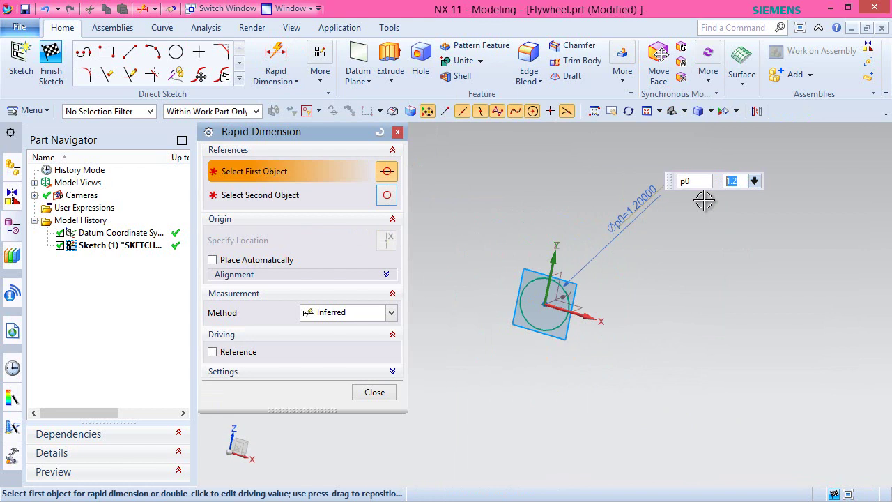
right_click(695, 270)
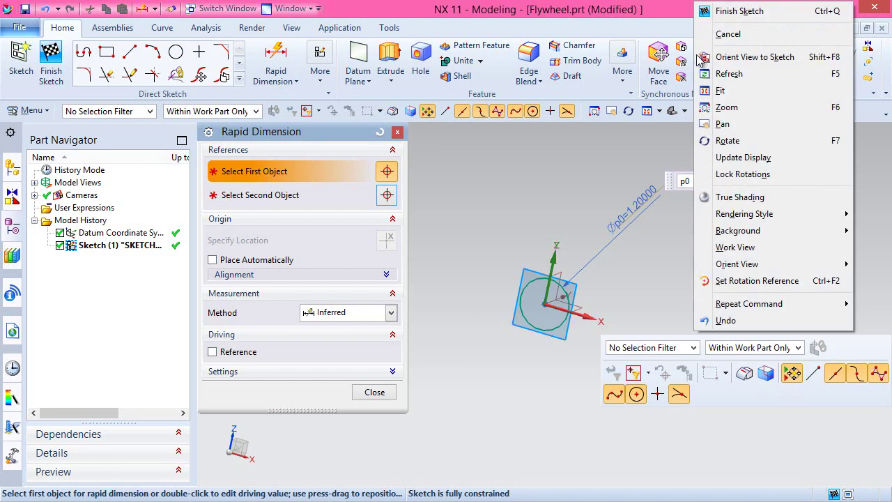
left_click(732, 12)
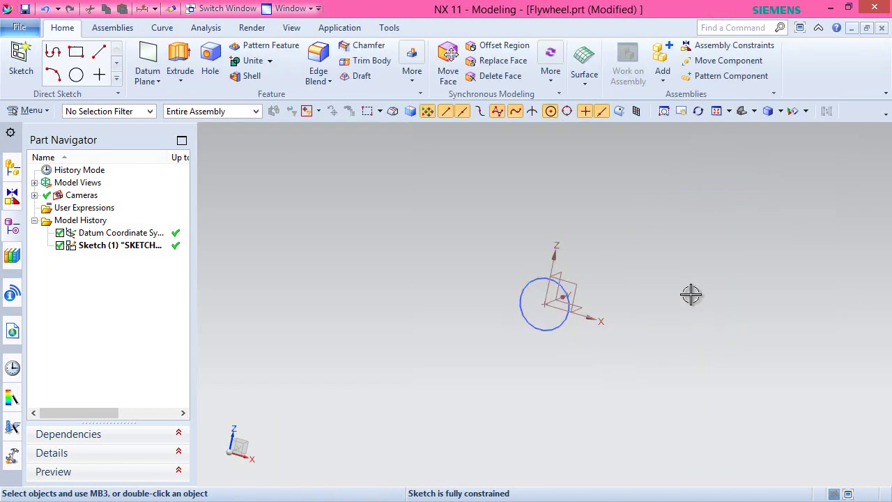
Extrude the sketched circle from 0 to 0.25 in to form a solid disc.
left_click(753, 111)
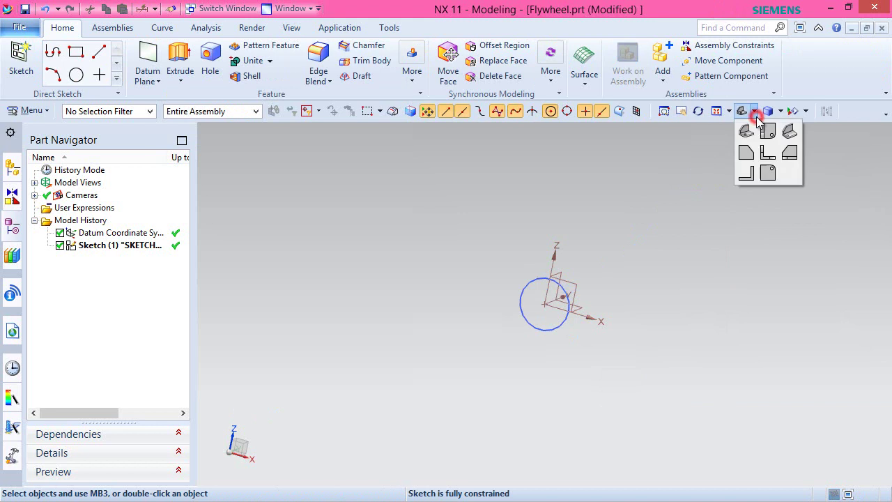
left_click(790, 132)
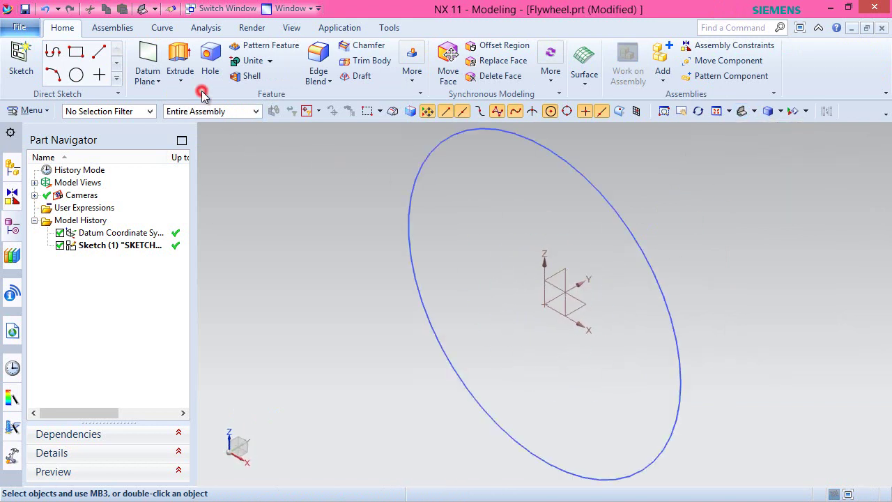
left_click(179, 59)
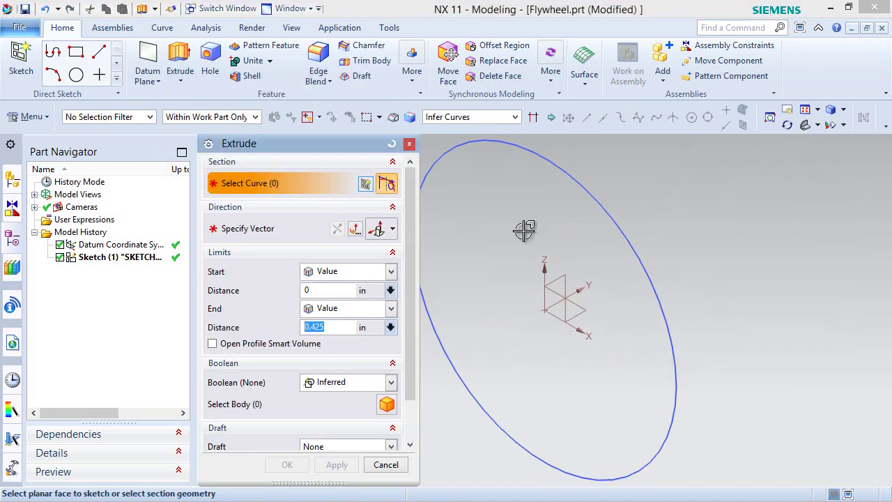
left_click(593, 194)
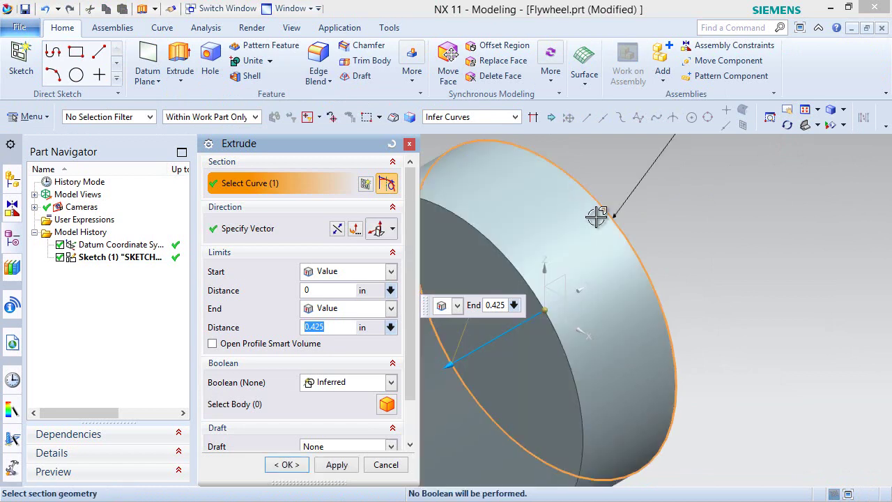
scroll(684, 235, "down", 4)
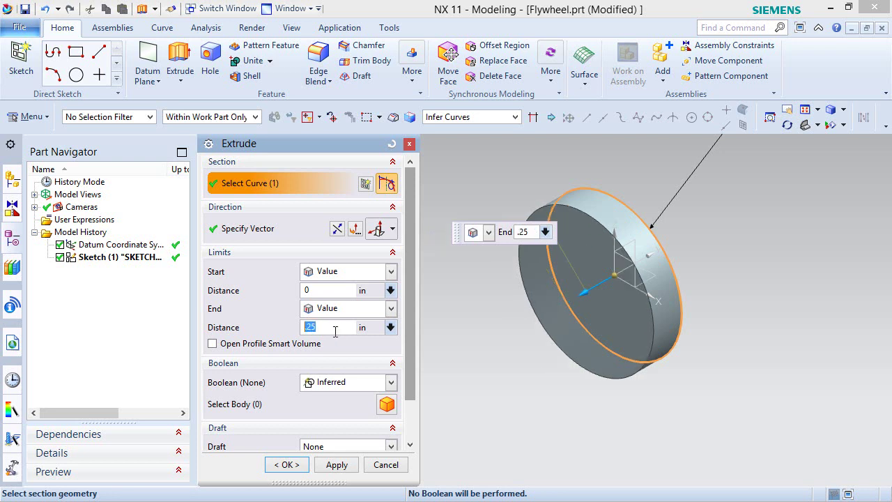
left_click(301, 461)
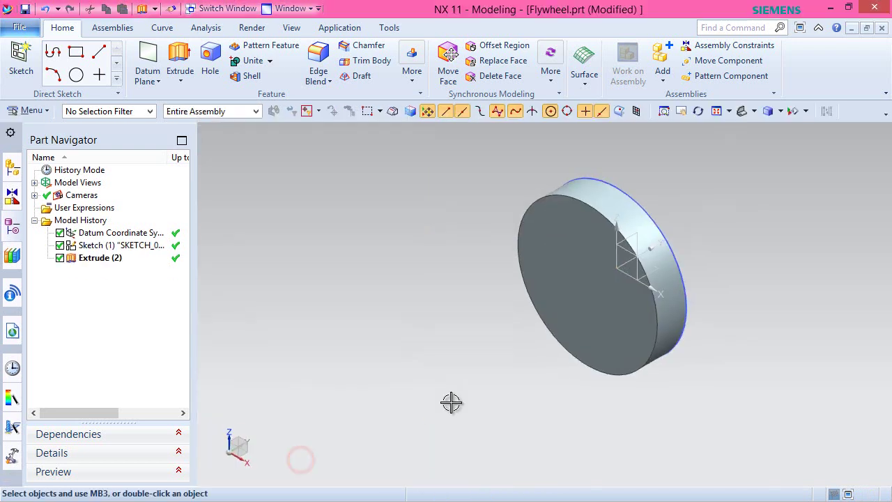
Hide the circle sketch used for the extrusion and save the Flywheel part.
left_click(83, 248)
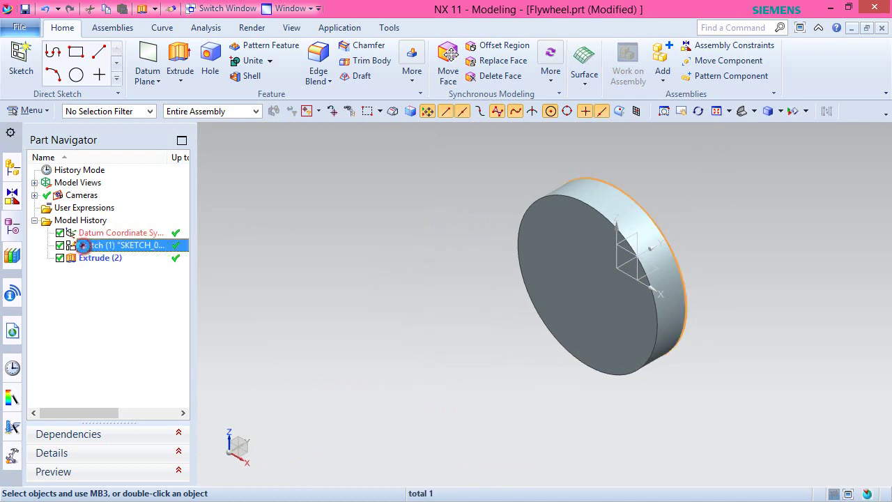
right_click(83, 248)
left_click(116, 89)
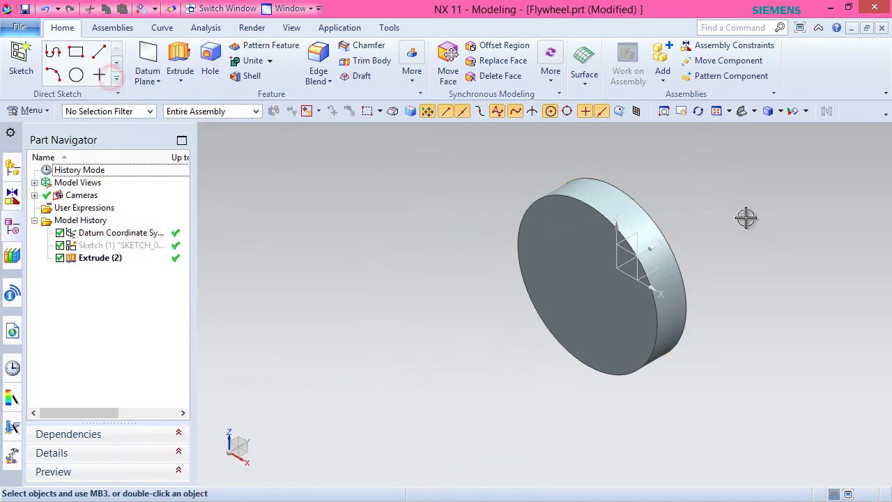
scroll(725, 214, "up", 1)
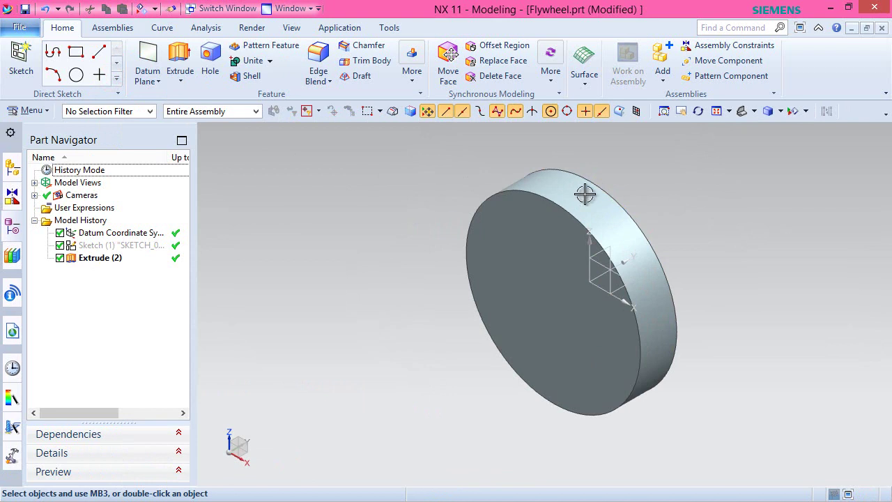
left_click(25, 10)
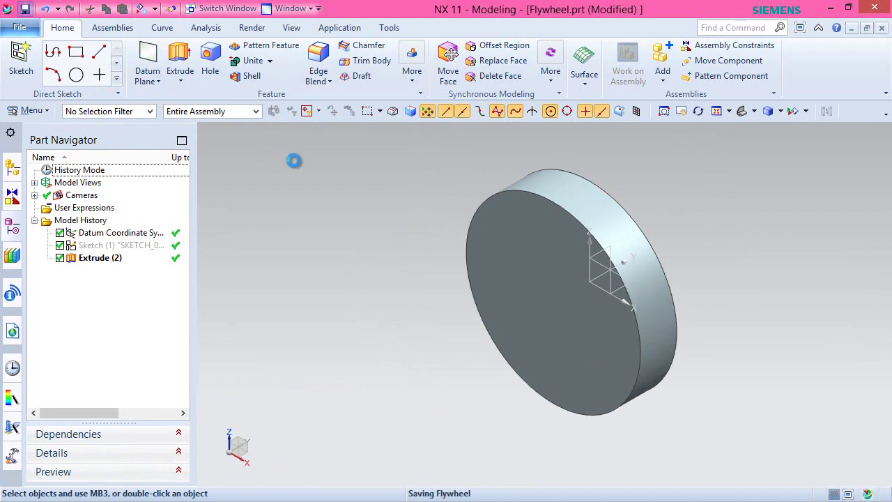
right_click(318, 165)
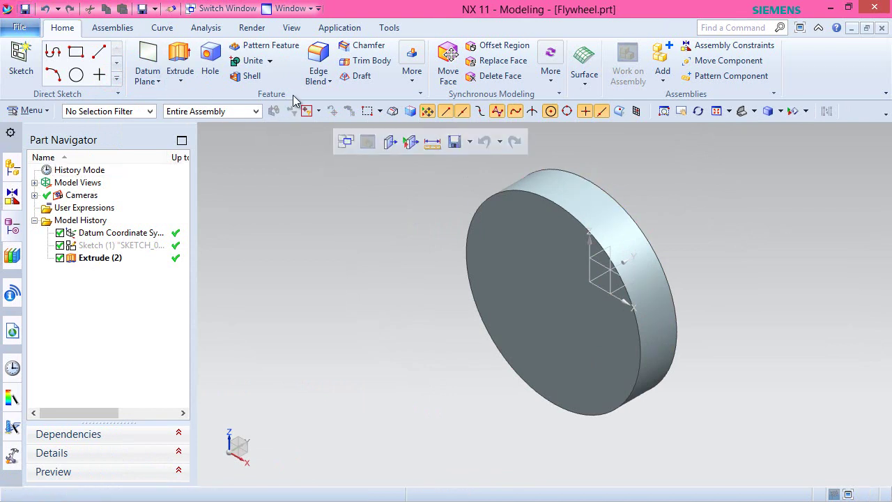
Chamfer both circular outer edges of the disc with a symmetric distance of 0.02 in.
left_click(361, 48)
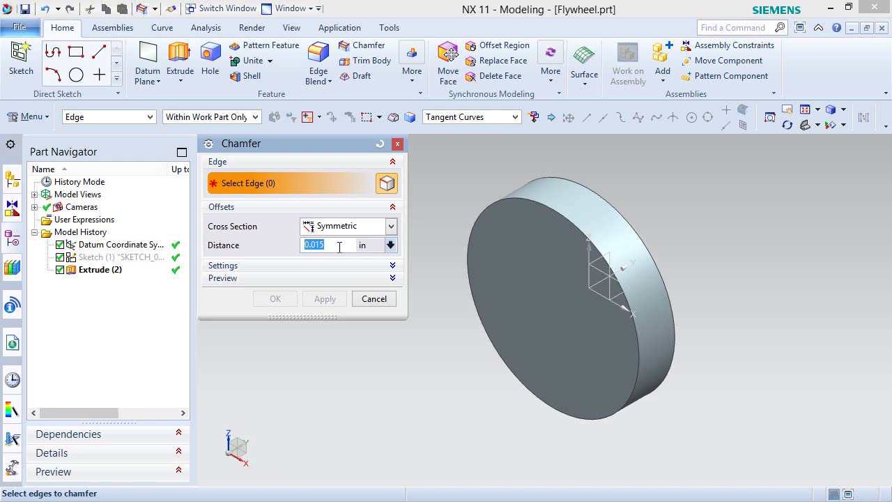
key("Return")
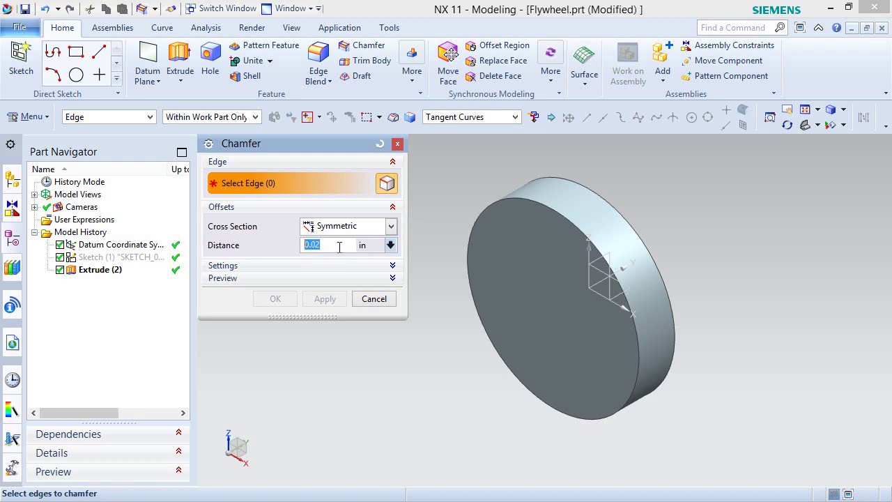
left_click(538, 198)
left_click(591, 181)
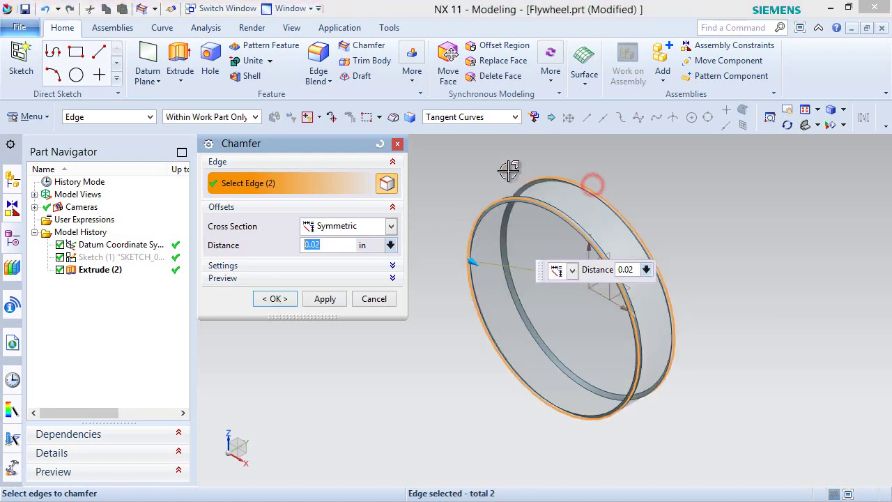
left_click(281, 298)
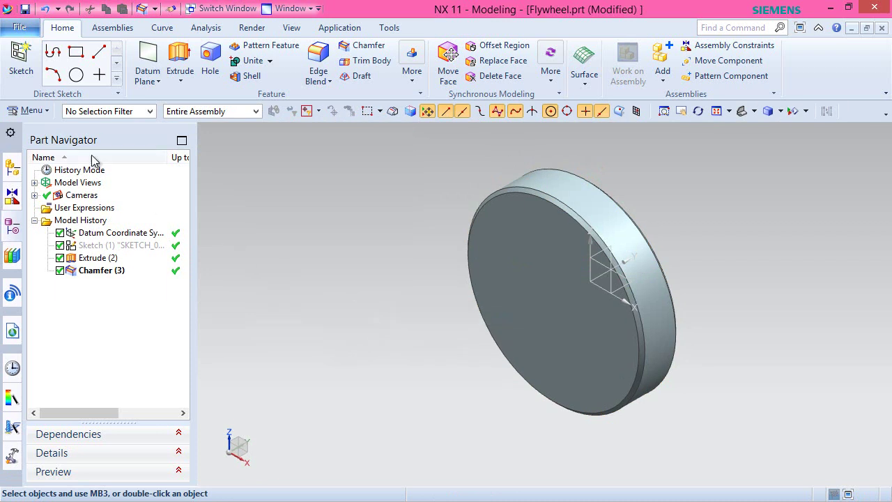
Create a sketch on the disc's front circular face and turn the view to face it.
left_click(21, 59)
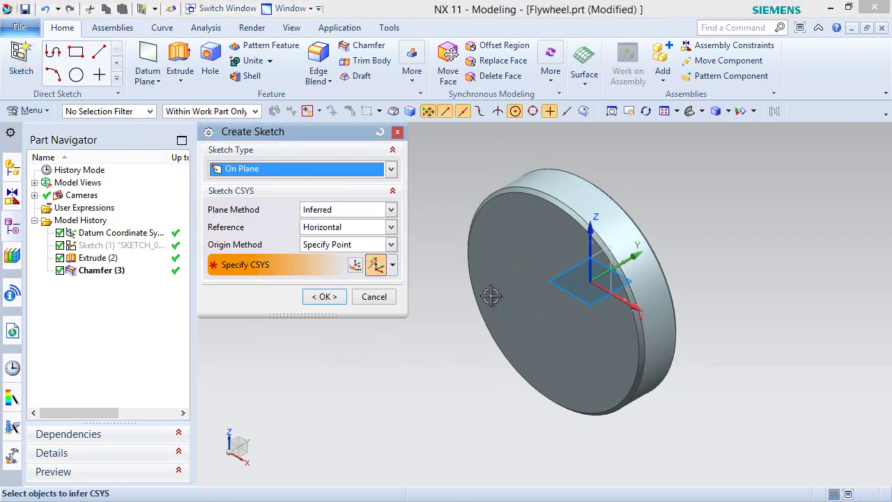
left_click(507, 265)
left_click(329, 297)
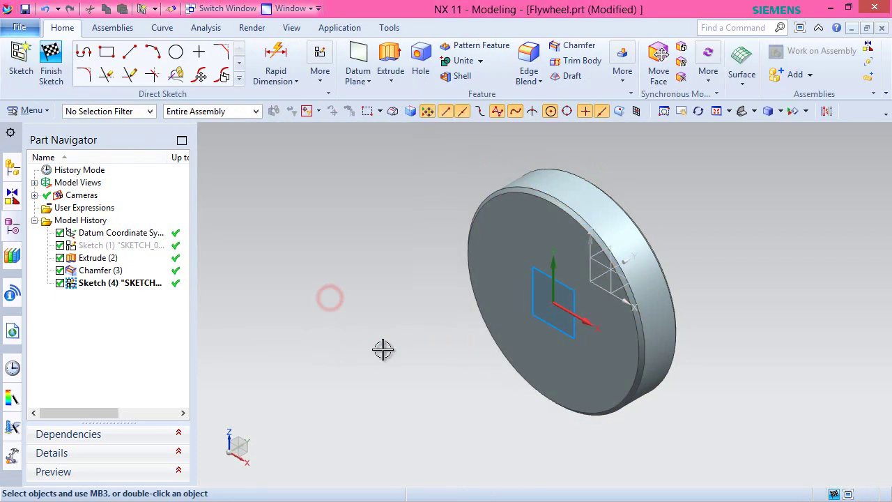
middle_click_drag(488, 435, 734, 230)
right_click_drag(734, 230, 712, 230)
scroll(518, 213, "up", 4)
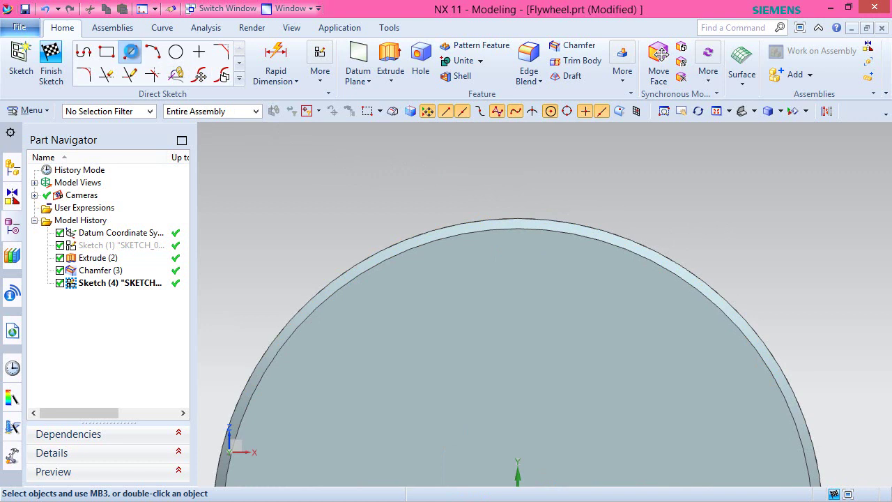
Sketch a vertical line about 0.65 in long from the sketch origin up past the disc's outer edge.
left_click(129, 53)
scroll(427, 138, "down", 2)
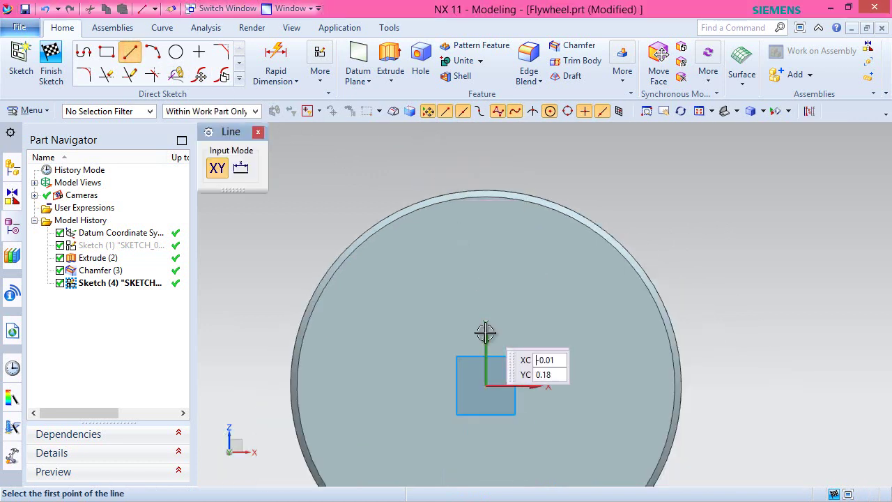
left_click(486, 385)
left_click(486, 174)
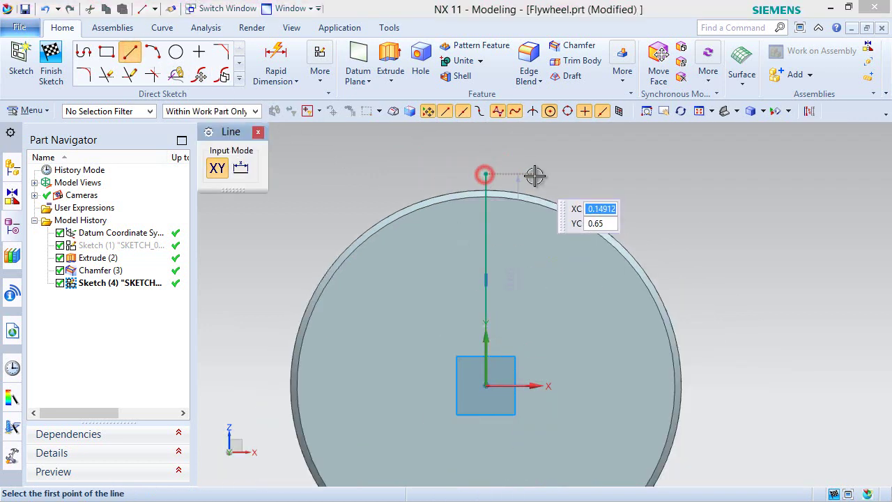
right_click(534, 175)
left_click(562, 173)
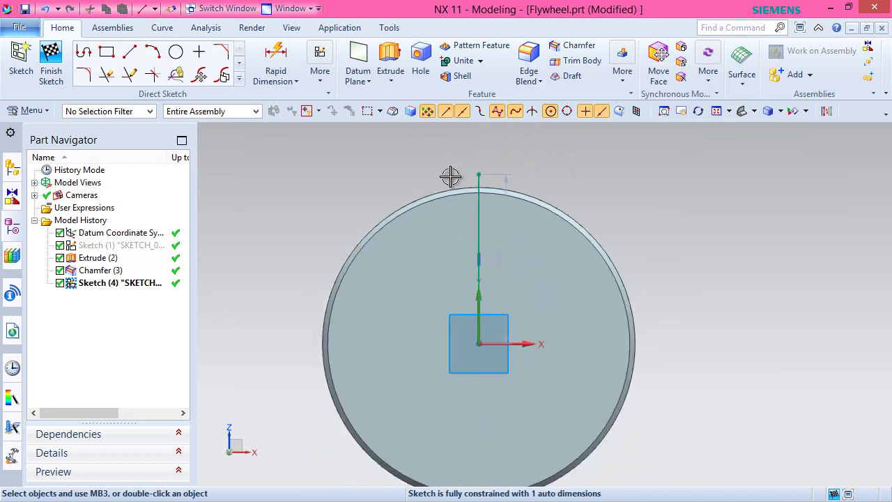
left_click(354, 149)
Project the disc's outermost circular edge into the sketch using the Connected Curves selection rule.
left_click(240, 79)
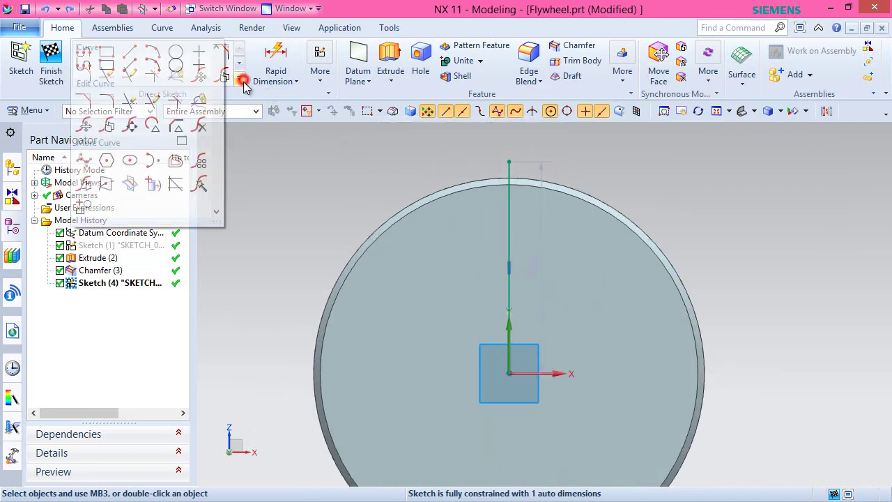
left_click(153, 181)
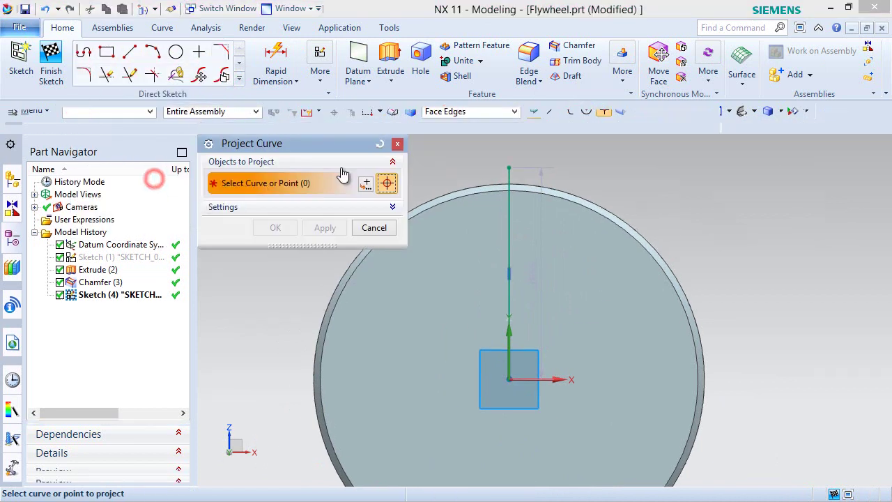
left_click(513, 116)
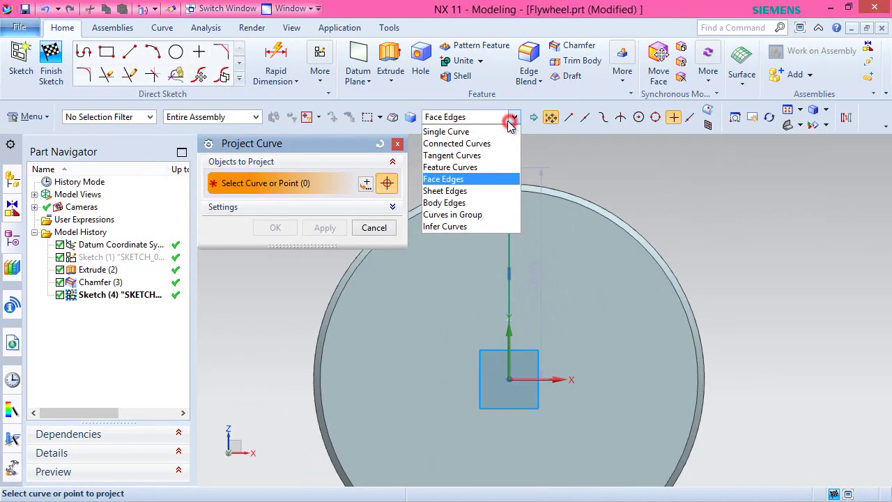
left_click(478, 144)
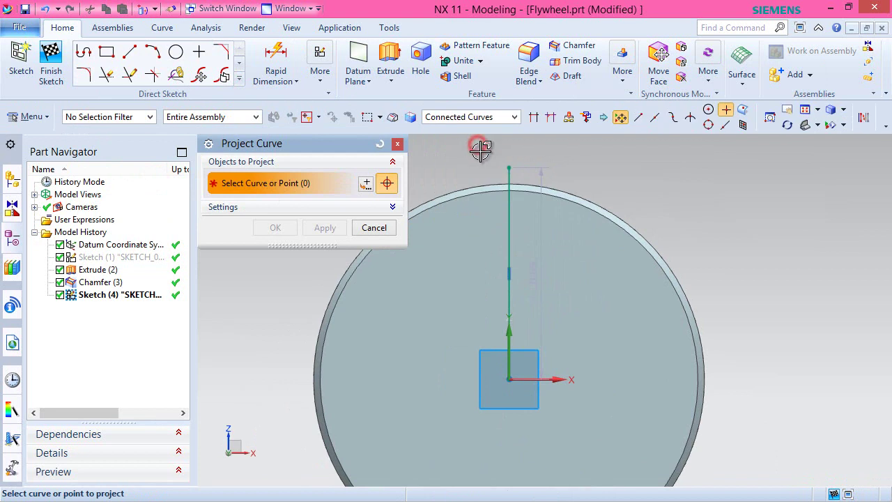
left_click(482, 180)
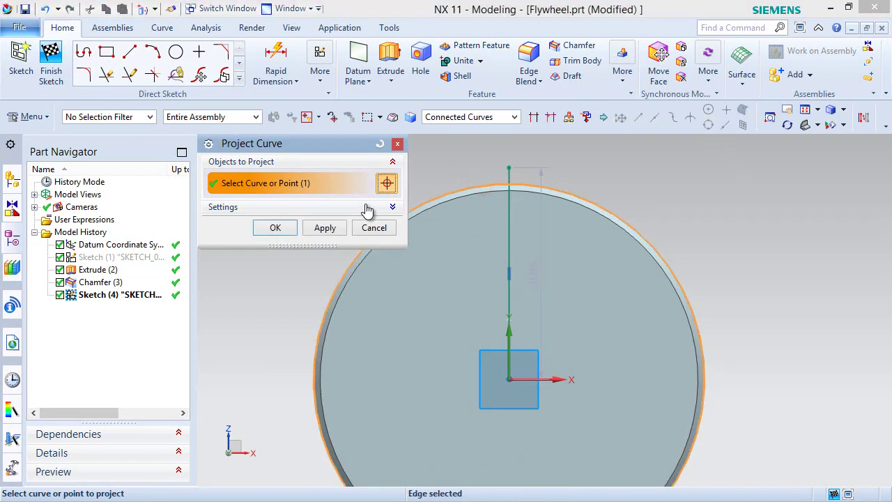
left_click(290, 228)
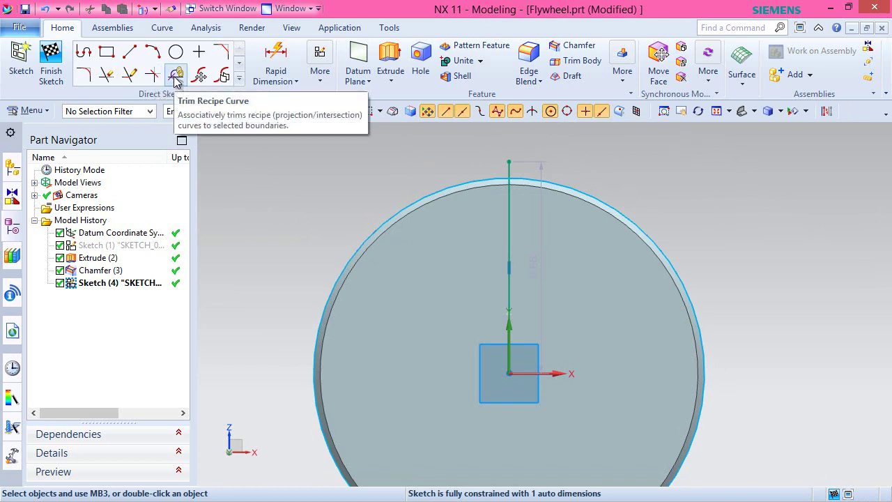
Trim off the end of the vertical line that extends beyond the projected circle.
left_click(106, 75)
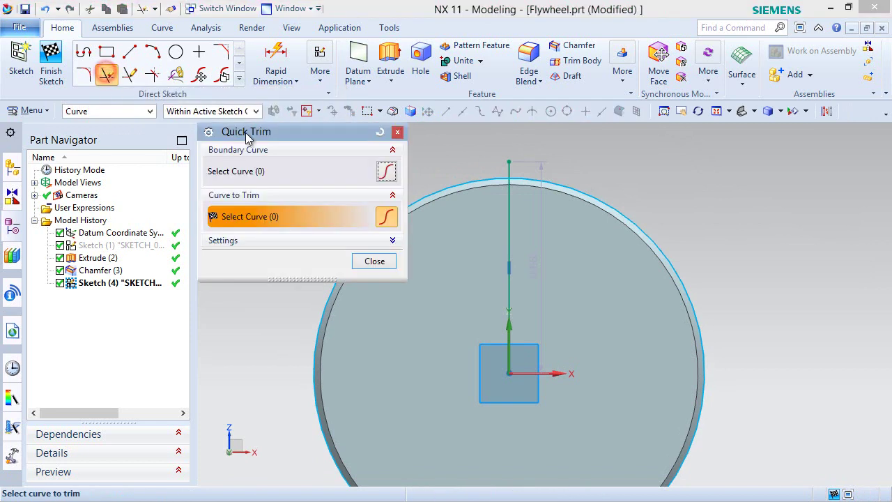
left_click(506, 168)
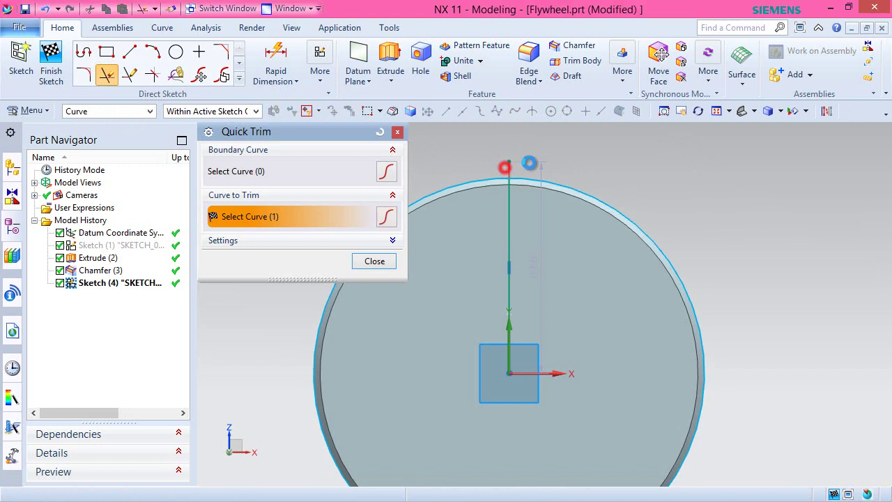
left_click(375, 261)
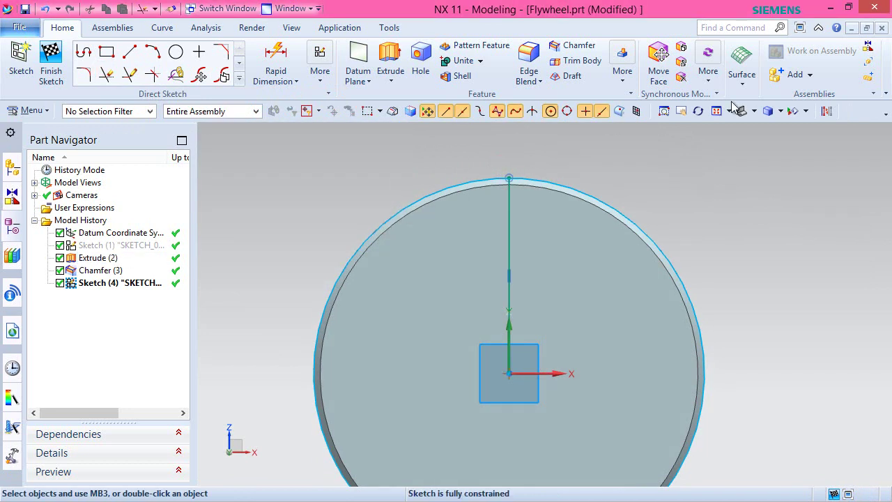
Convert the projected outer circle to a reference curve.
left_click(829, 111)
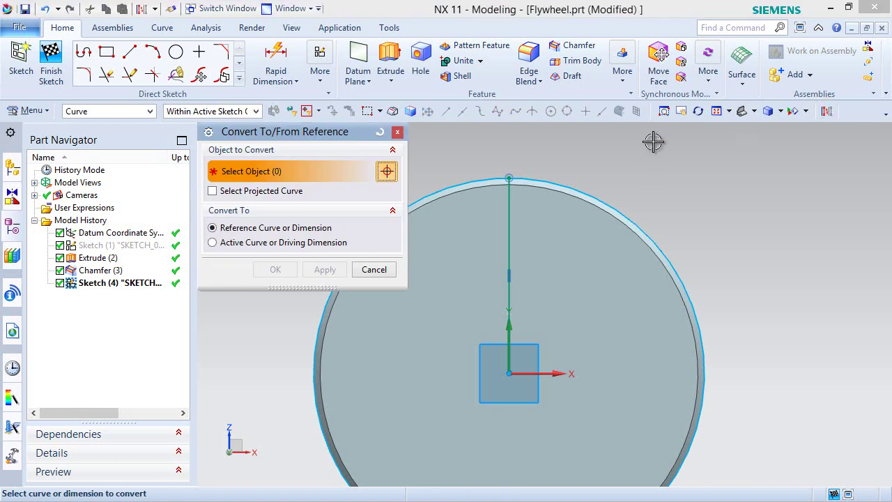
left_click(580, 188)
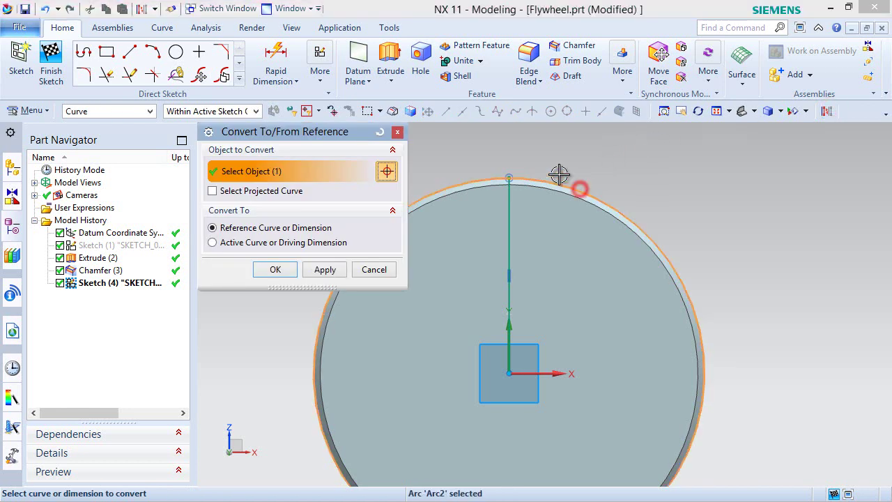
left_click(276, 269)
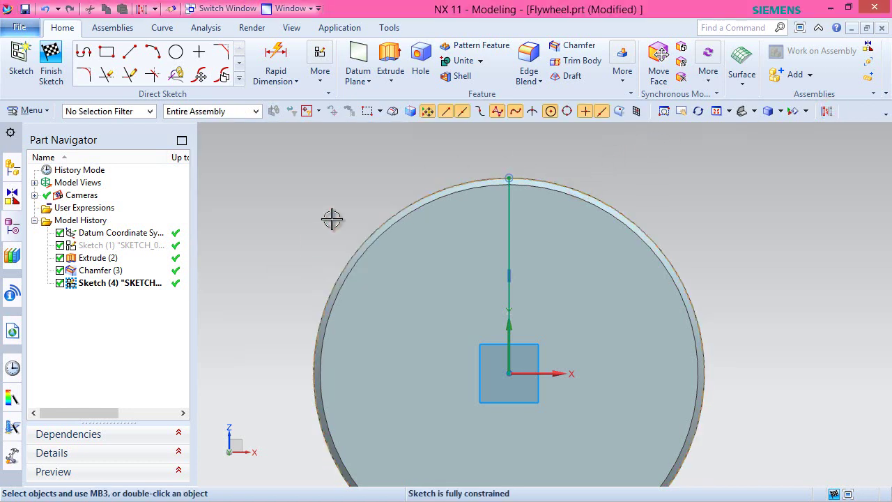
scroll(528, 153, "up", 5)
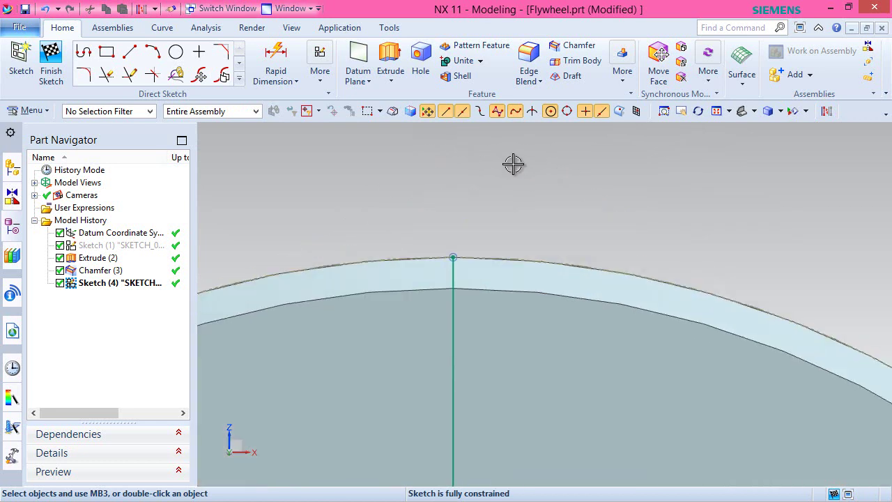
left_click(380, 203)
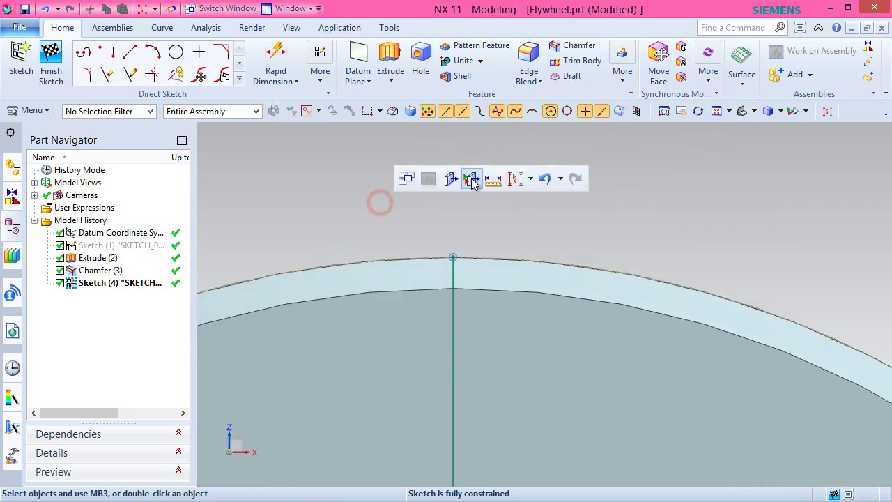
Project the chamfer's inner circular edge on the disc's front face into the sketch.
left_click(531, 180)
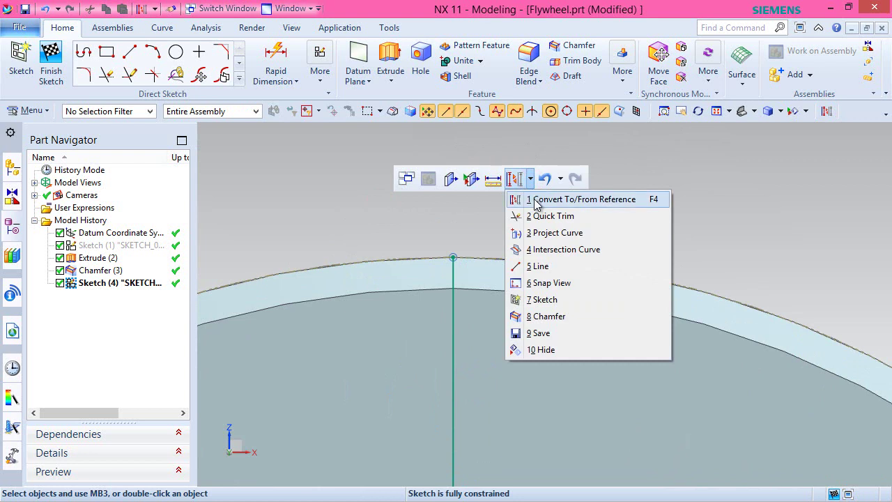
left_click(550, 232)
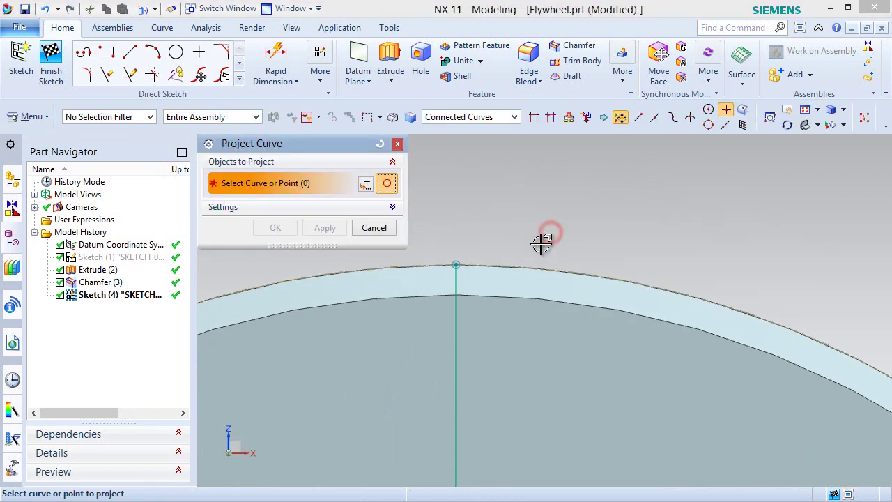
left_click(514, 295)
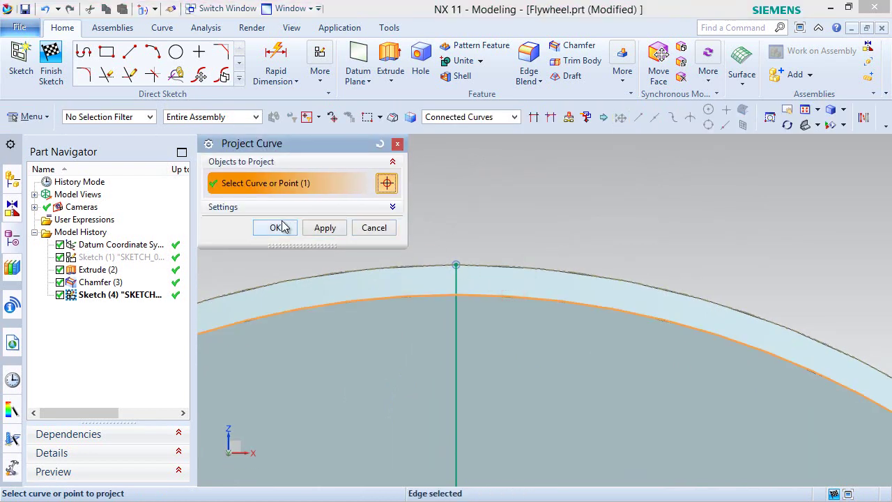
left_click(276, 227)
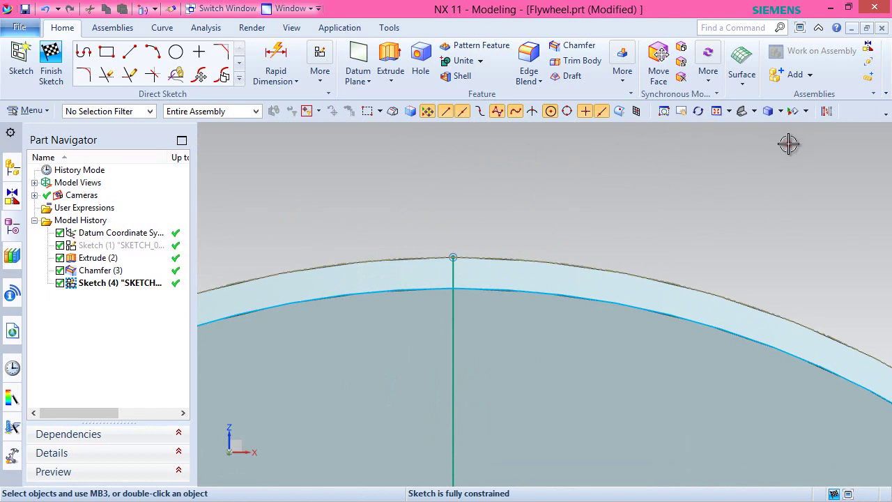
Convert the projected inner circle to a reference curve.
right_click(788, 143)
left_click(835, 122)
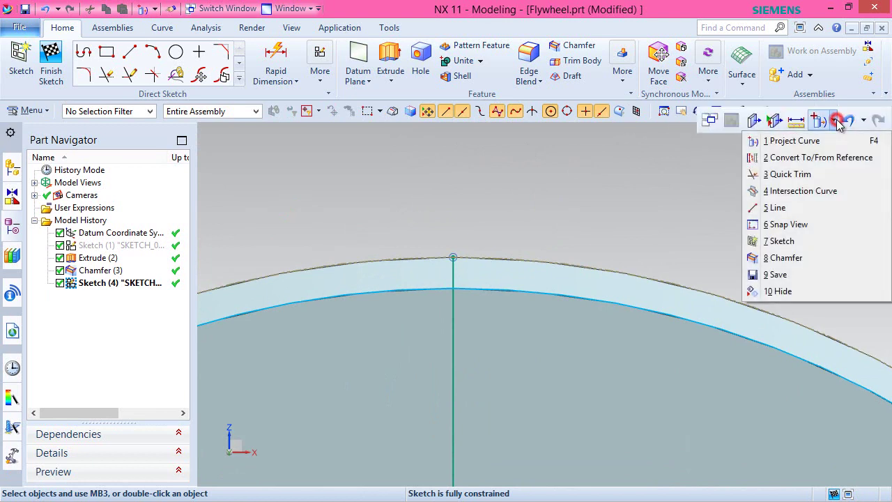
left_click(810, 140)
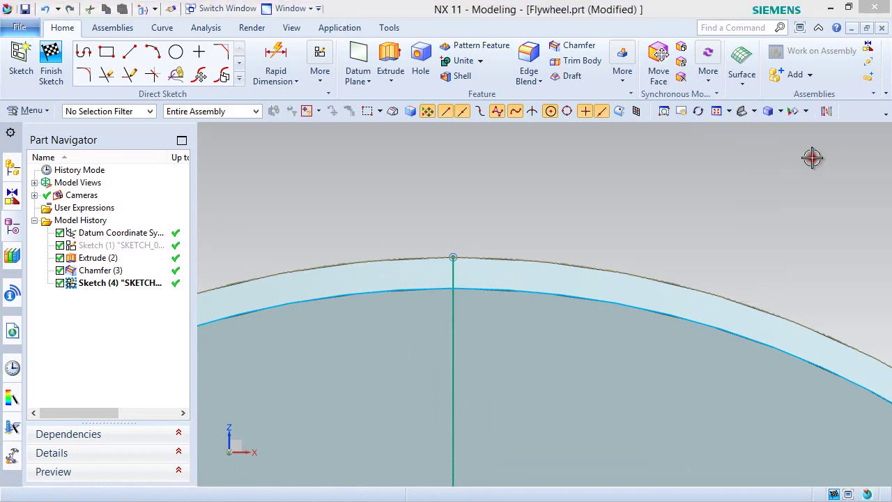
left_click(601, 299)
left_click(276, 269)
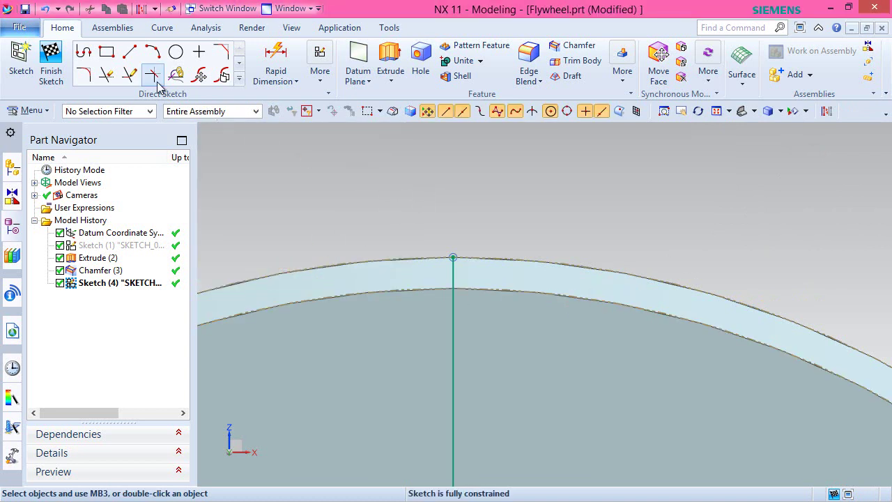
Sketch two lines about 0.03 in long forming a V, from the vertical line near the inner circle out to the outer circle on either side.
left_click(132, 56)
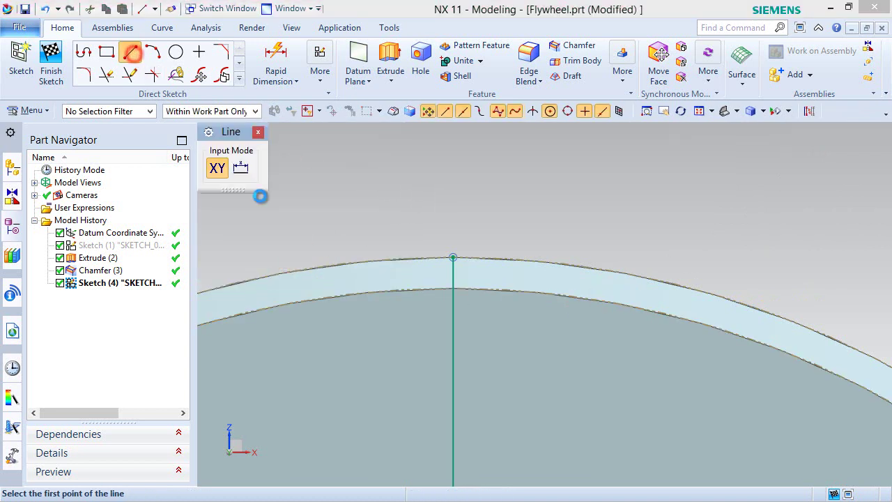
left_click(454, 289)
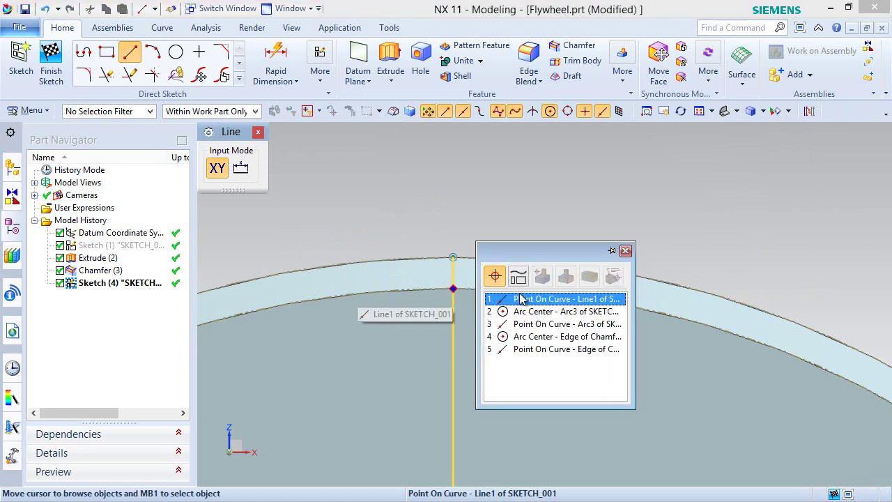
left_click(492, 299)
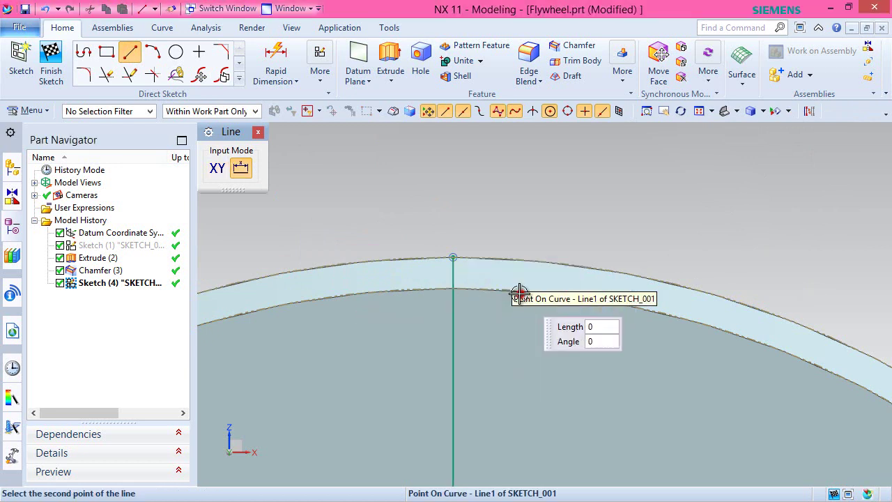
left_click(412, 256)
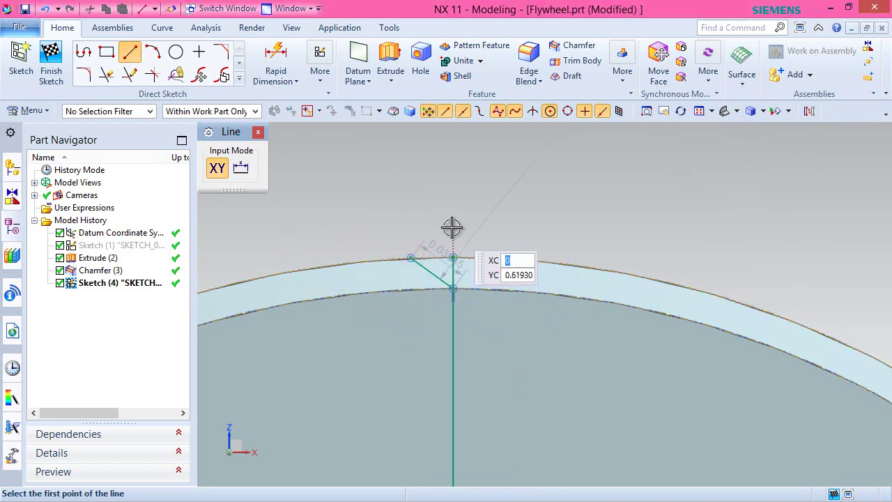
left_click(454, 287)
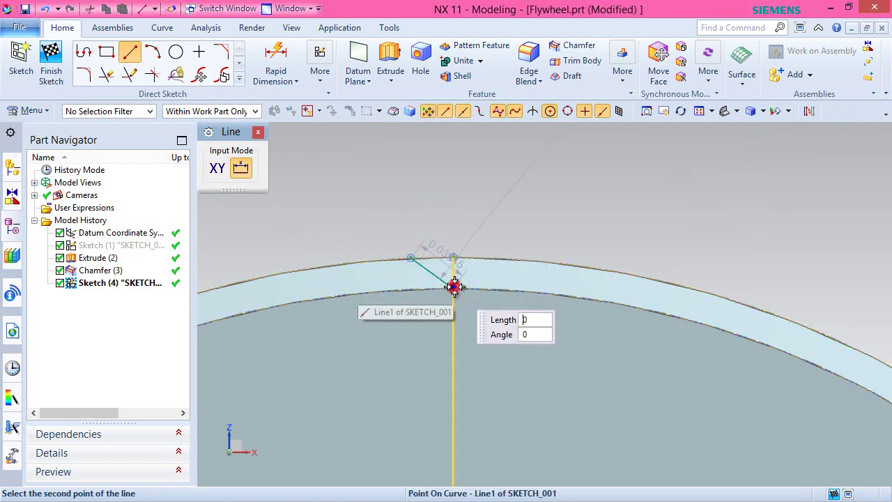
left_click(495, 257)
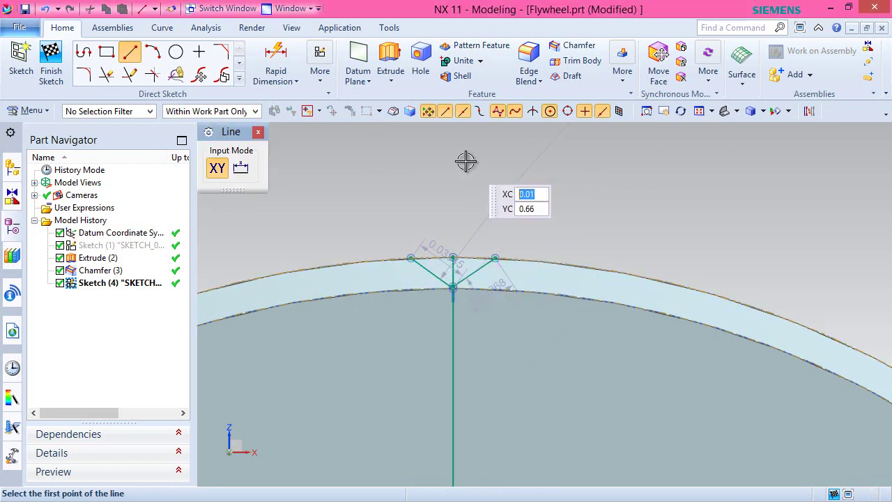
right_click(468, 157)
left_click(486, 172)
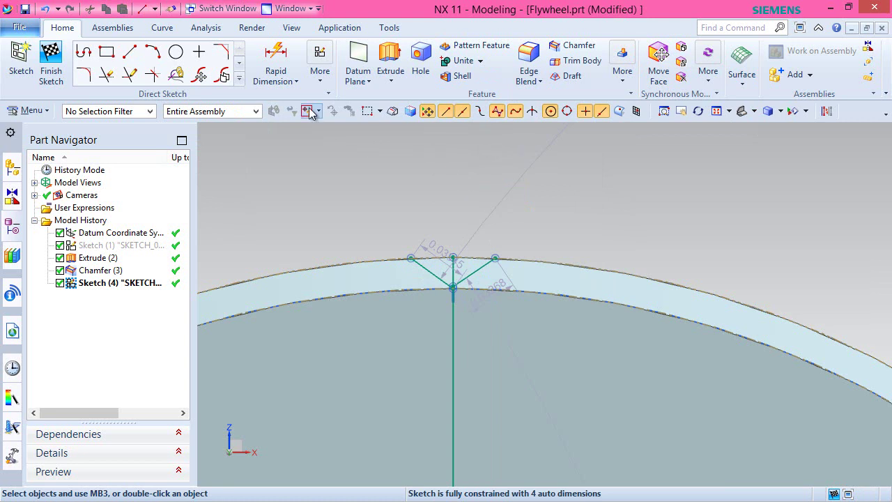
Make the two V lines symmetric about the vertical line, using it as a reference centerline.
left_click(321, 72)
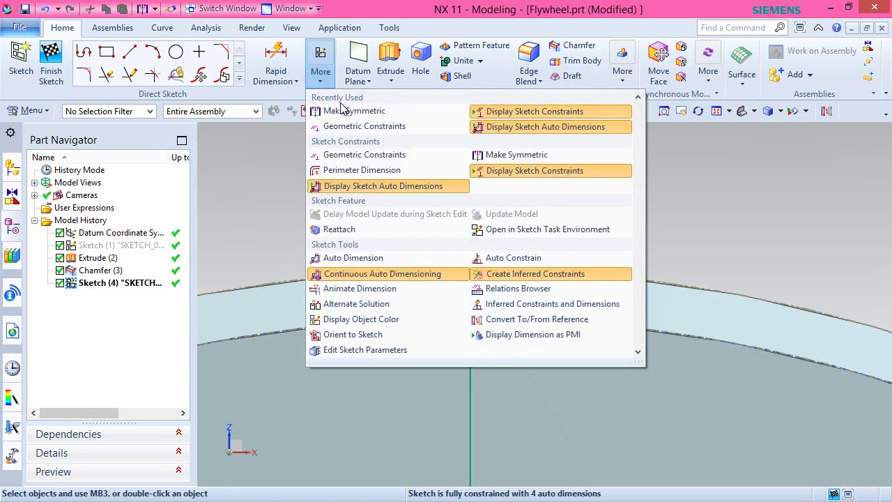
left_click(490, 156)
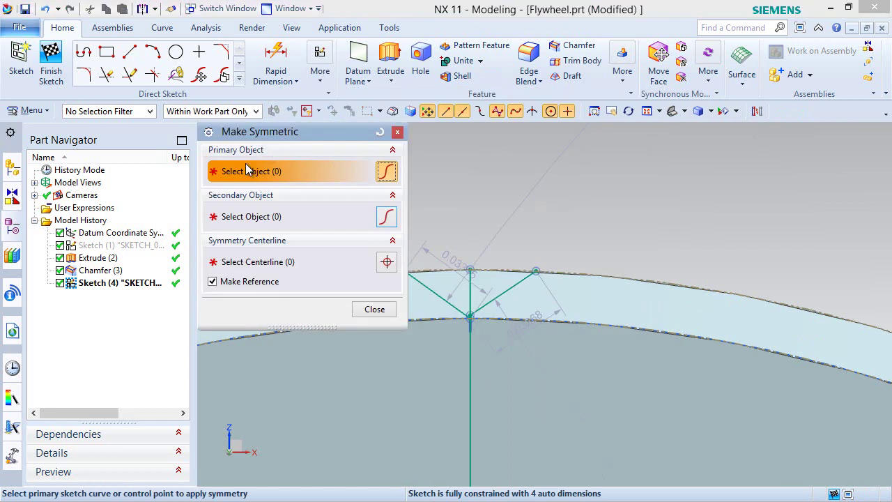
left_click(419, 284)
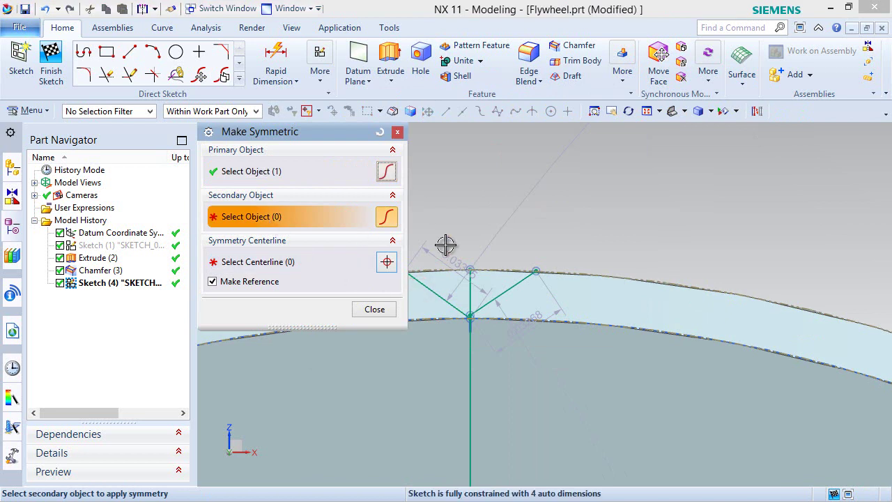
left_click(523, 288)
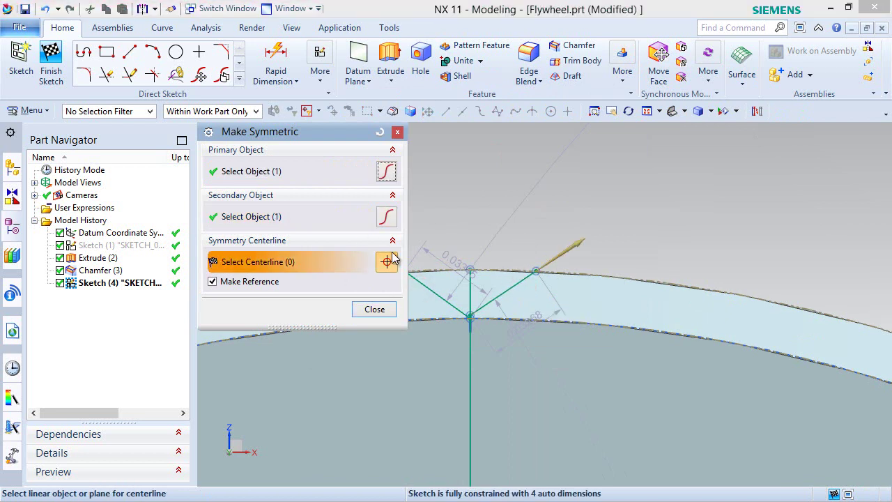
left_click(470, 288)
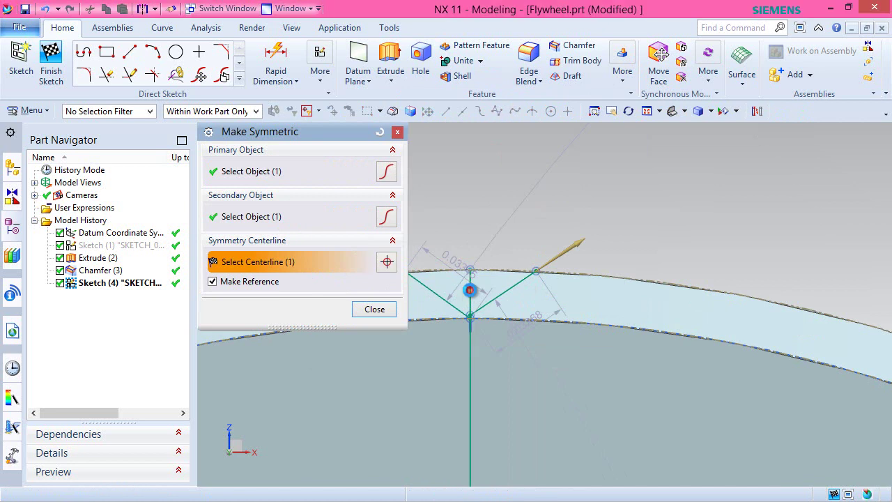
left_click(361, 315)
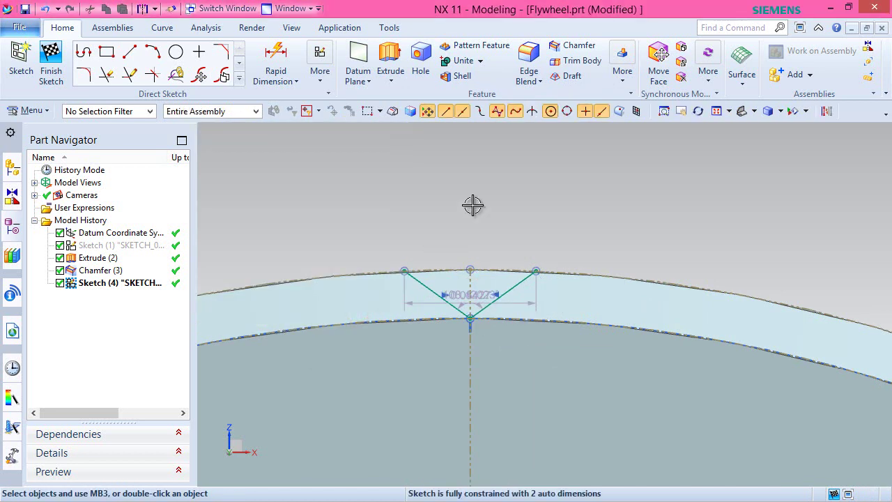
Set the angle between the two V lines to 90 degrees.
scroll(418, 315, "down", 2)
scroll(446, 299, "up", 6)
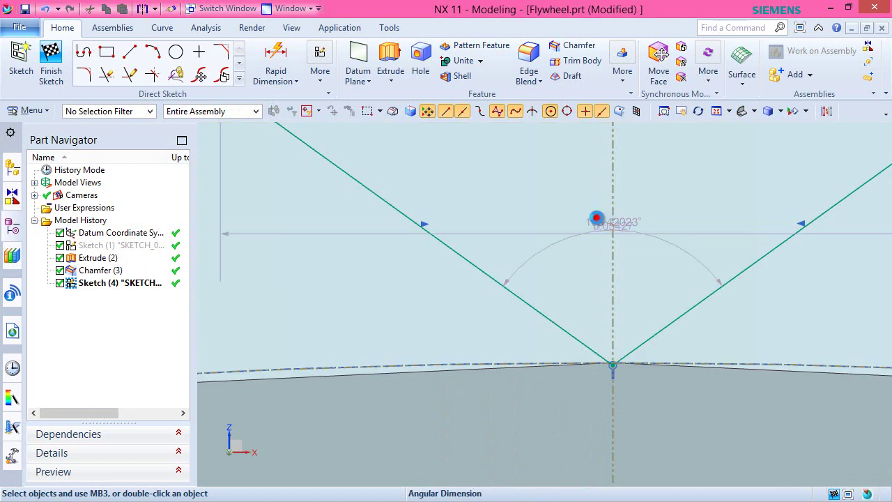
double_click(598, 216)
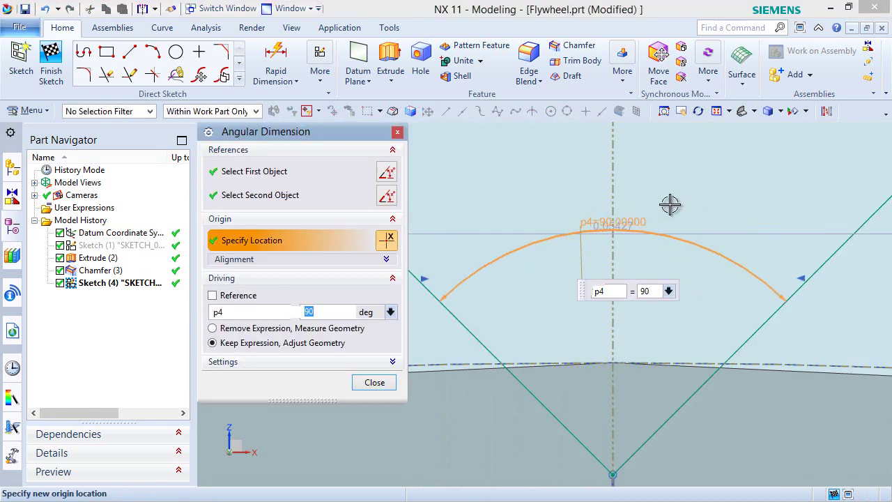
left_click(375, 382)
Add a sketch point on the inner reference circle where it crosses the vertical centerline.
scroll(359, 205, "down", 1)
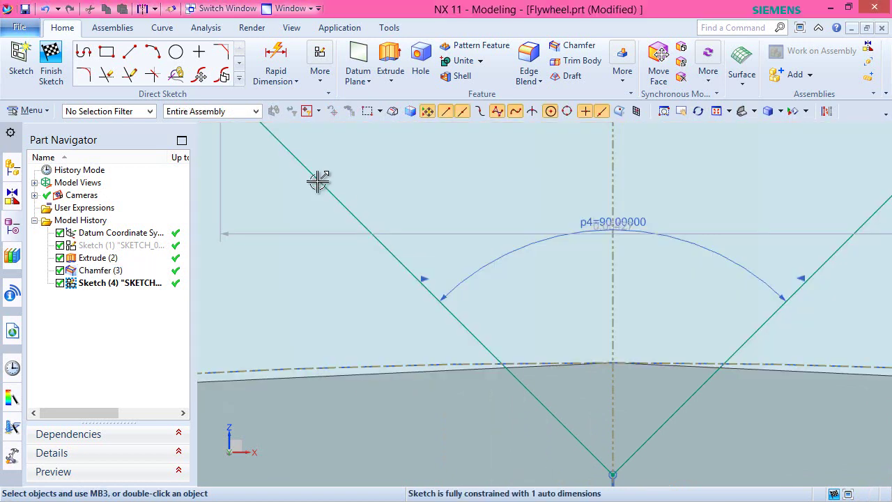
scroll(356, 200, "down", 1)
scroll(362, 209, "down", 2)
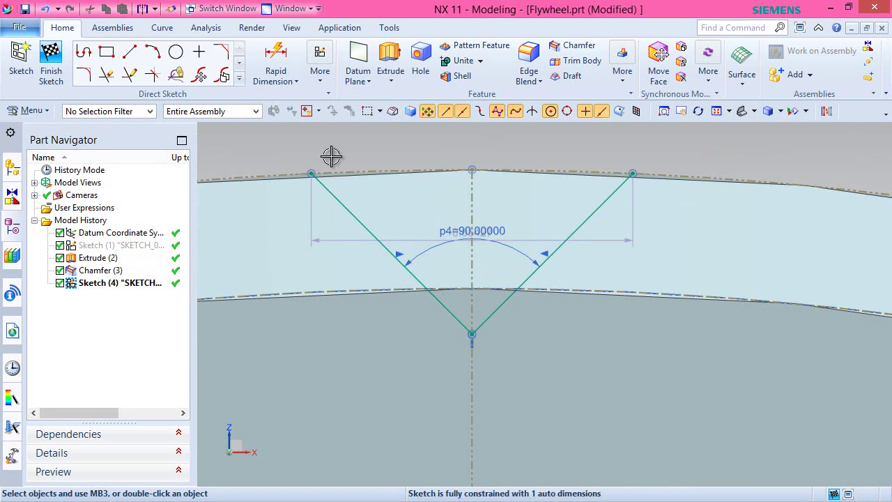
left_click(200, 53)
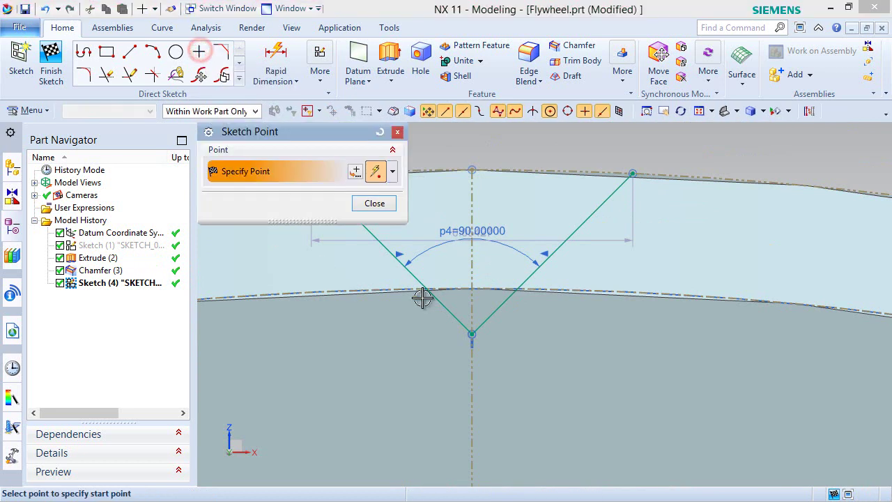
left_click(475, 287)
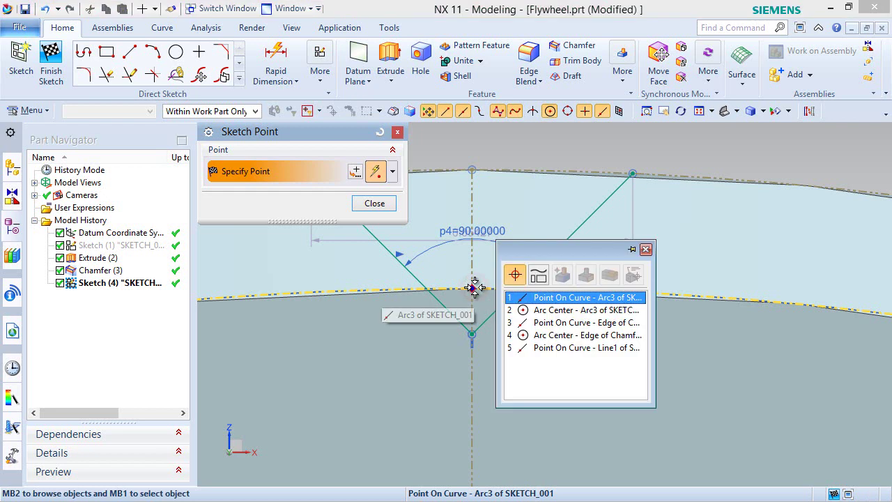
left_click(521, 297)
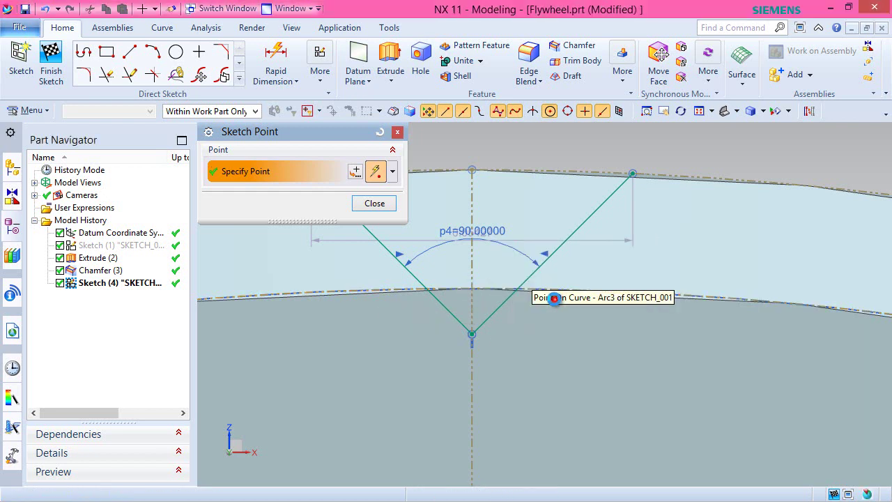
left_click(384, 205)
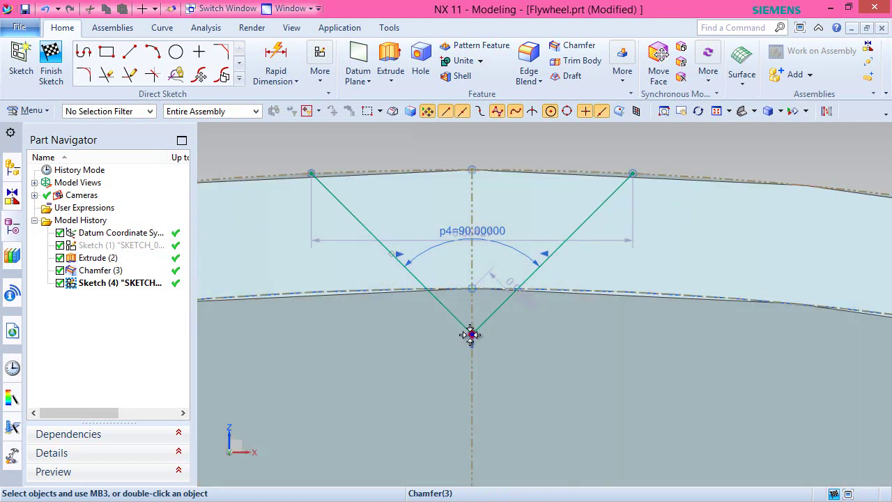
Constrain the V's vertex to be coincident with the sketch point on the inner reference circle.
left_click(471, 335)
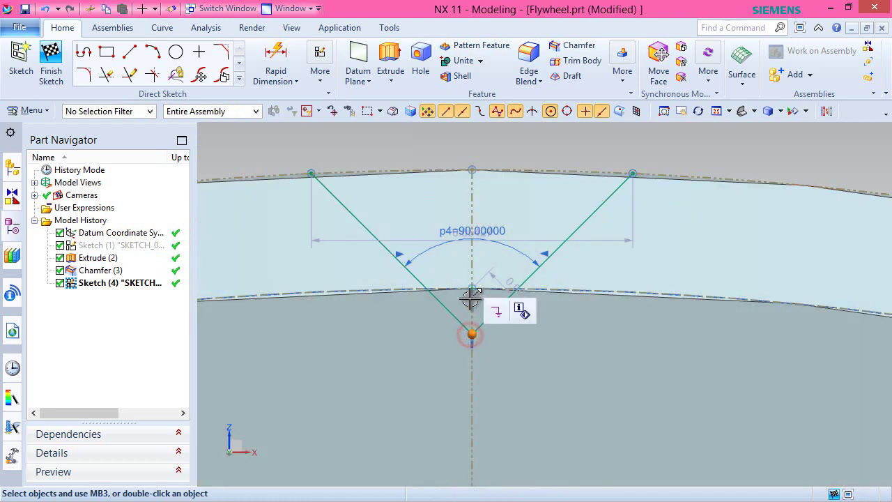
left_click(473, 288)
left_click(513, 310)
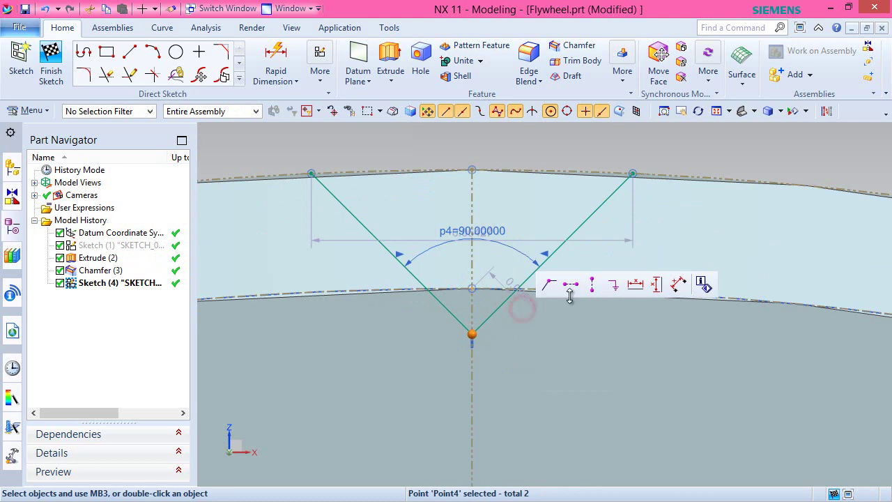
left_click(550, 285)
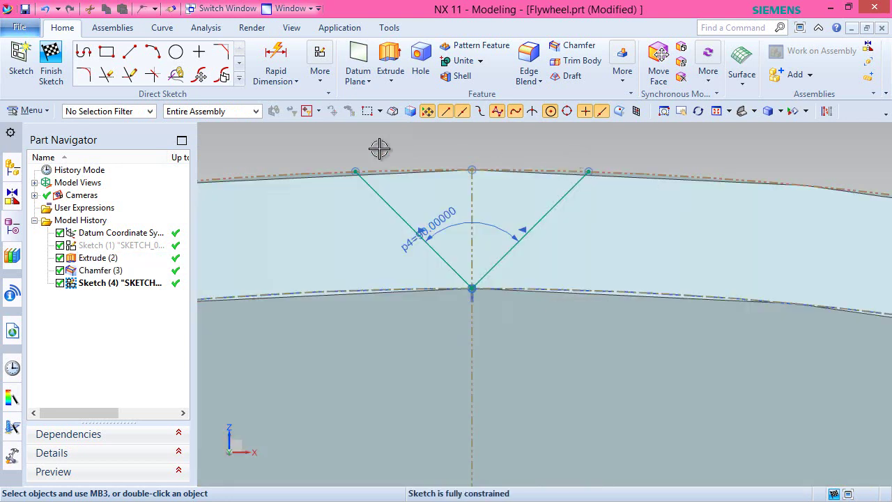
Draw a three-point arc joining the V's two upper endpoints, bulging outward beyond the outer circle.
left_click(152, 52)
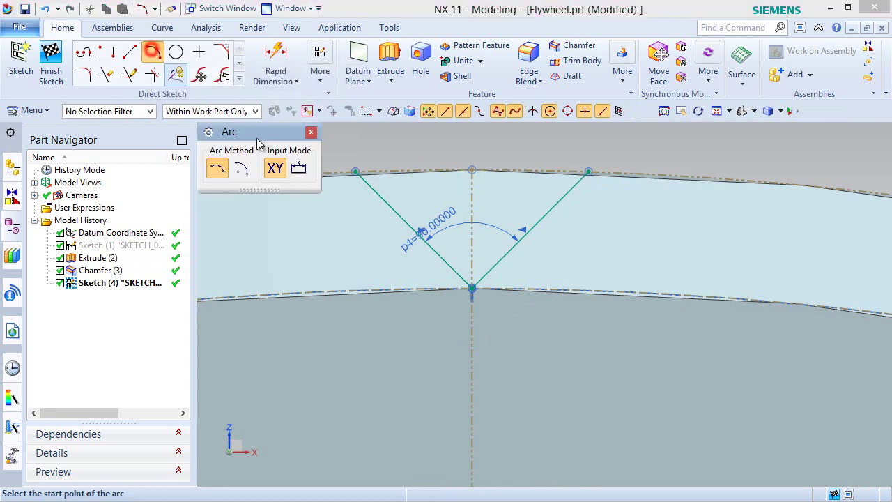
left_click(355, 172)
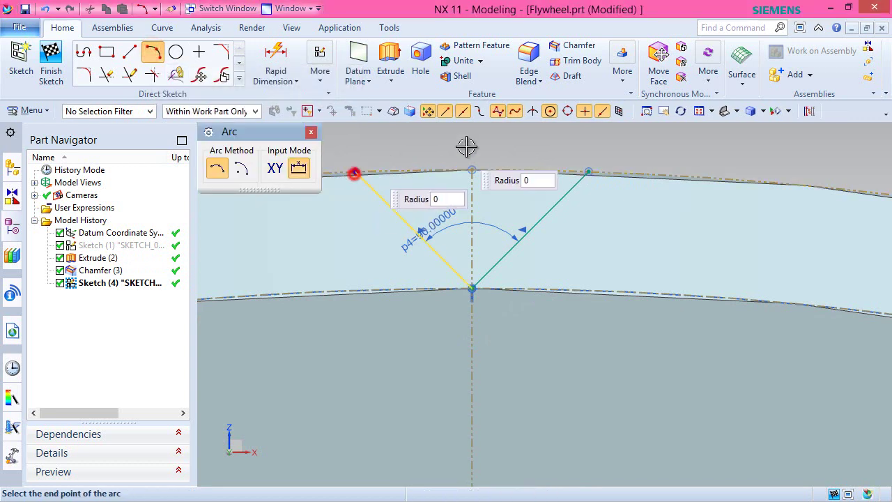
left_click(595, 171)
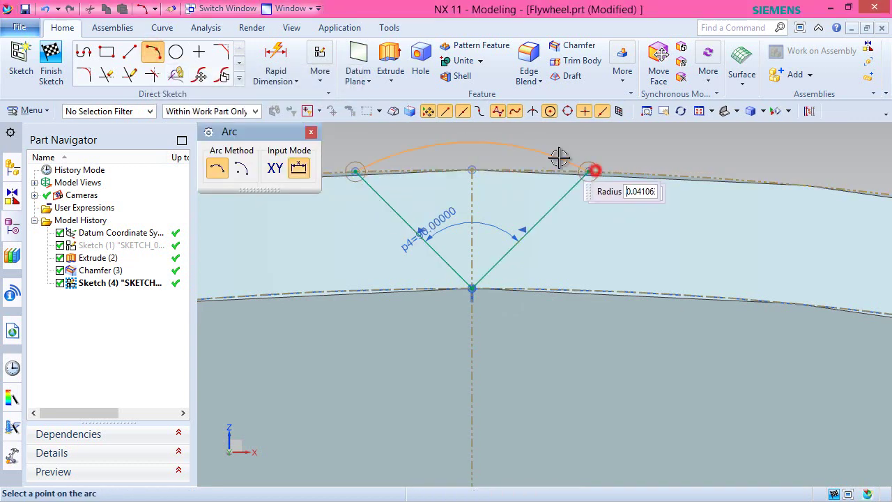
left_click(522, 154)
right_click(550, 143)
left_click(580, 170)
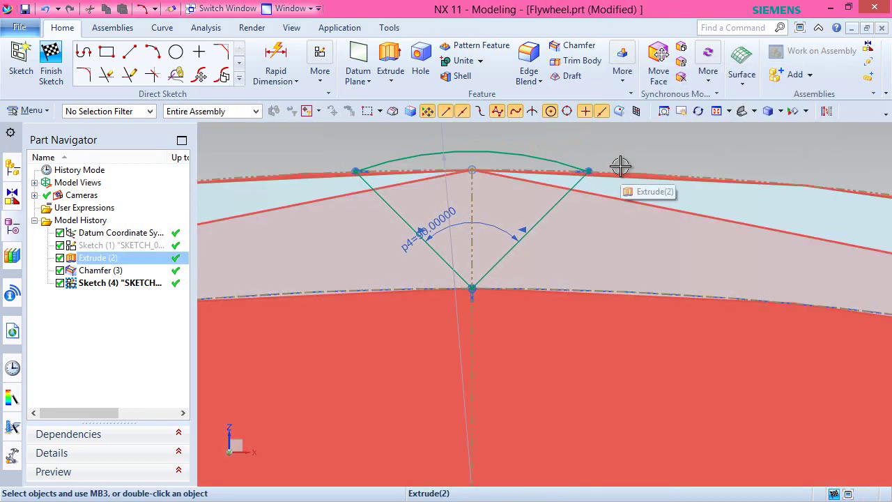
Constrain the arc closing the V notch profile to lie on the outer reference circle.
left_click(621, 168)
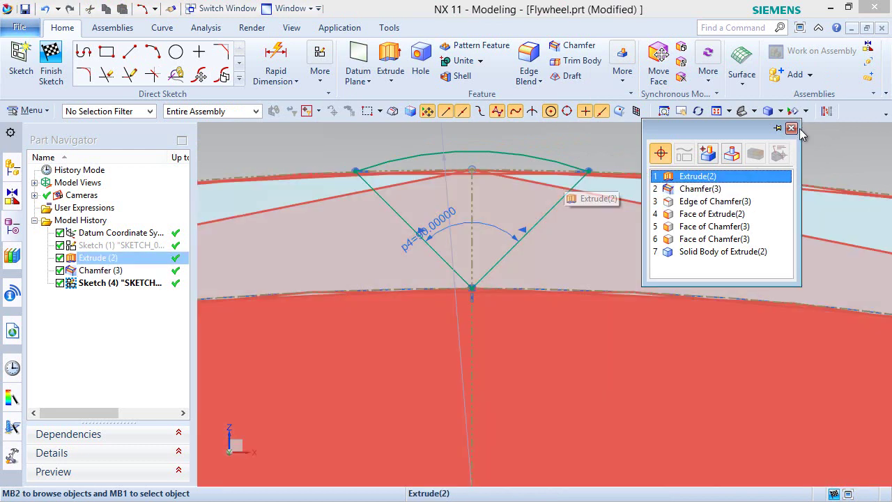
left_click(792, 128)
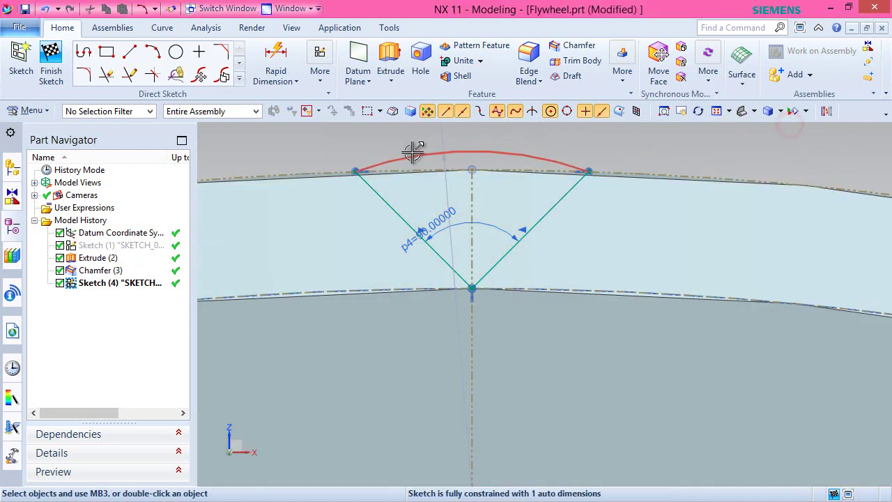
scroll(404, 146, "up", 5)
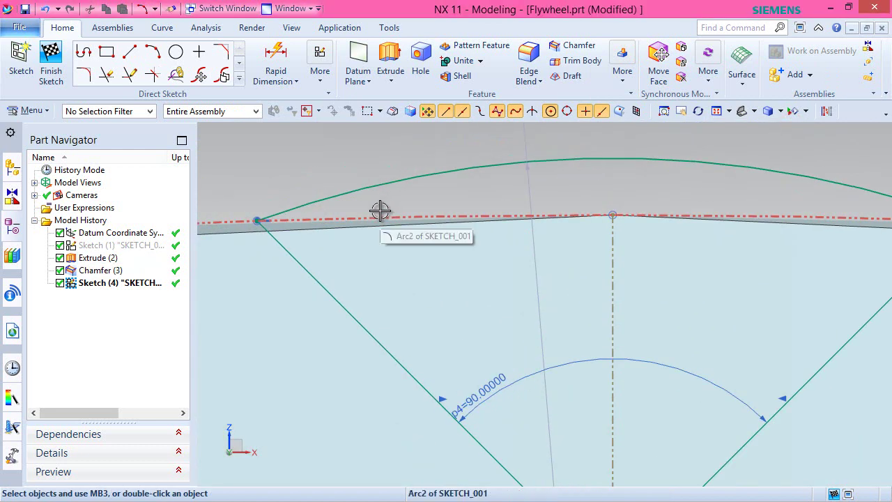
left_click(380, 209)
left_click(378, 184)
left_click(517, 141)
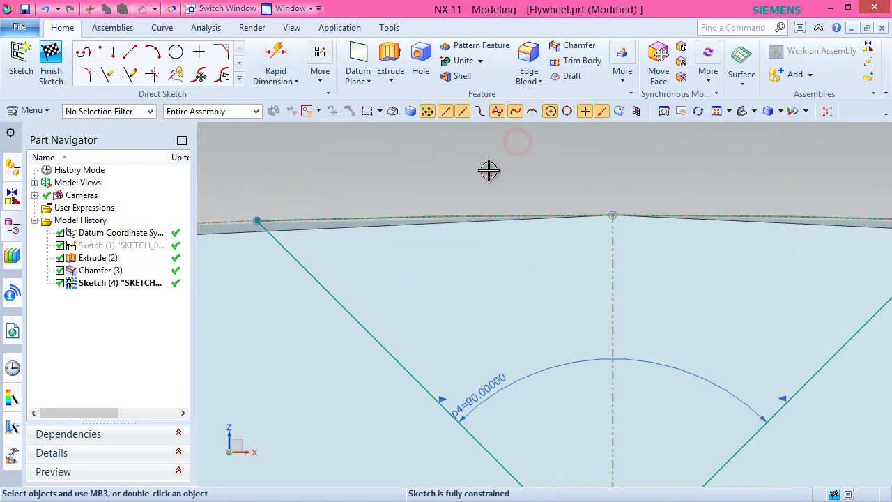
Finish the V notch sketch and return to modeling.
scroll(466, 176, "down", 10)
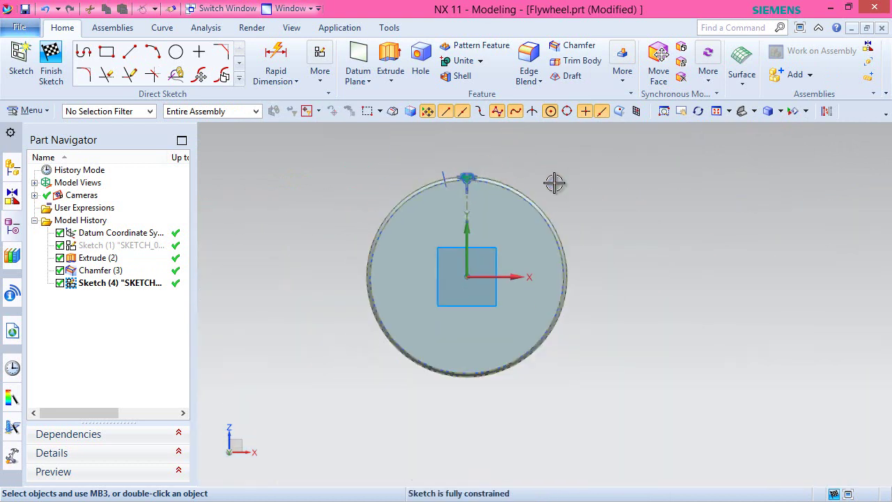
right_click(663, 186)
left_click(691, 193)
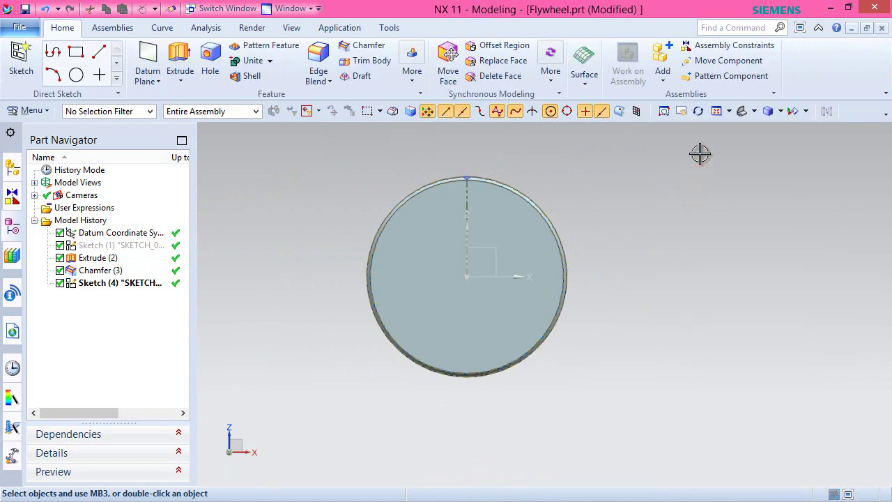
Start extruding the closed V notch profile at the rim, with the direction reversed into the disc.
left_click(754, 112)
left_click(790, 135)
scroll(578, 170, "down", 2)
scroll(578, 170, "up", 6)
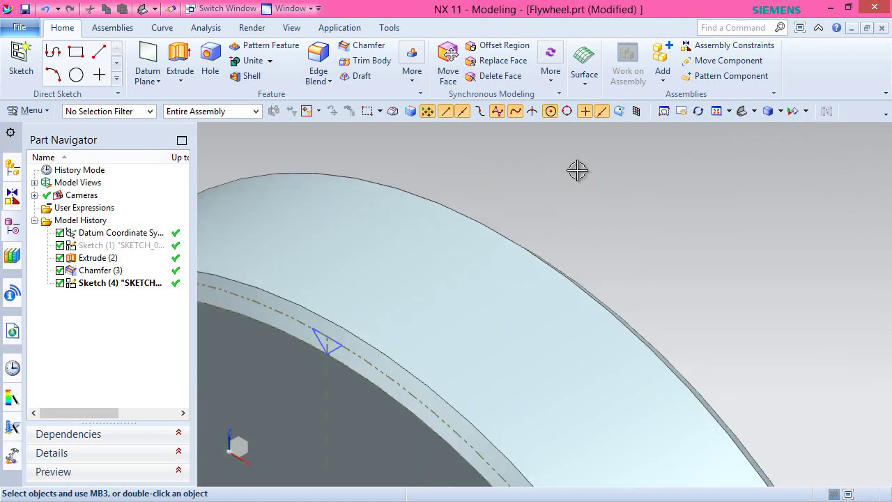
left_click(185, 59)
scroll(621, 217, "down", 3)
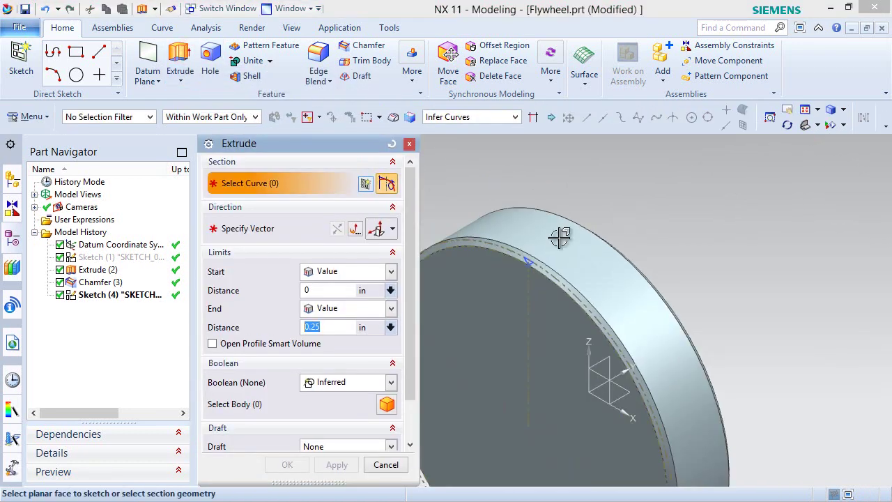
scroll(522, 243, "up", 4)
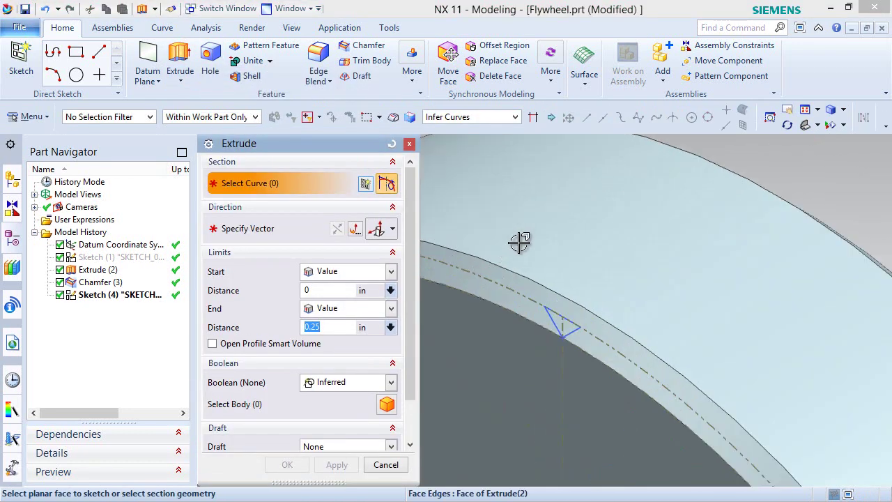
left_click(563, 334)
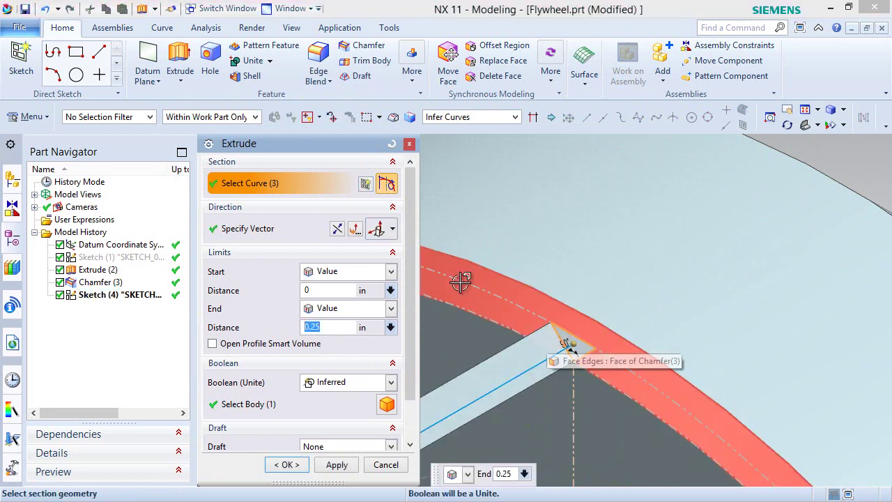
left_click(335, 230)
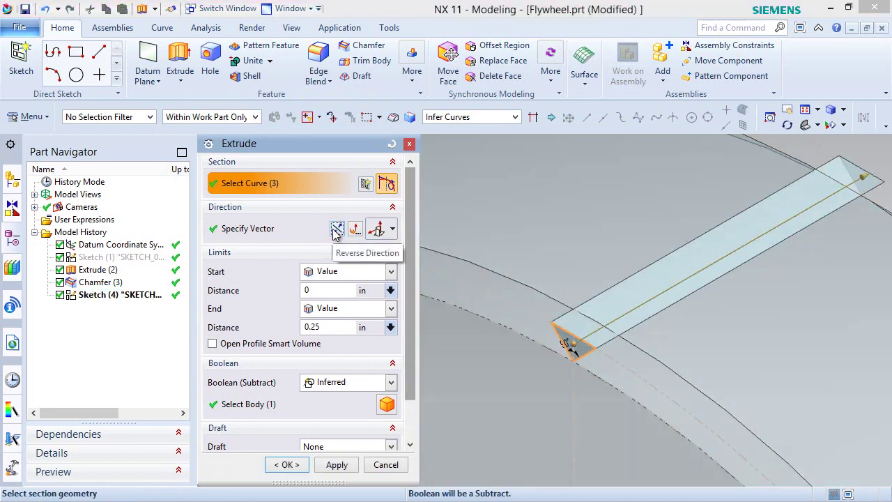
Subtract the notch extrusion from the disc, with its end limit set to Through All.
left_click(390, 383)
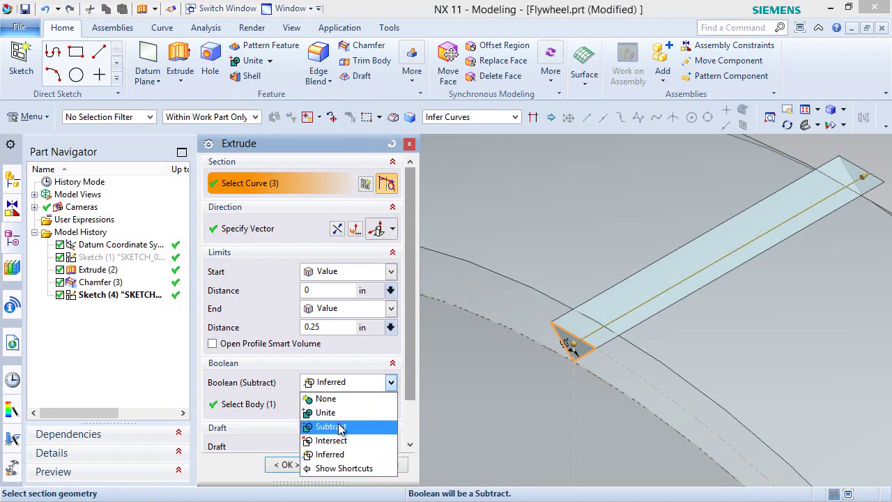
left_click(339, 426)
left_click(391, 308)
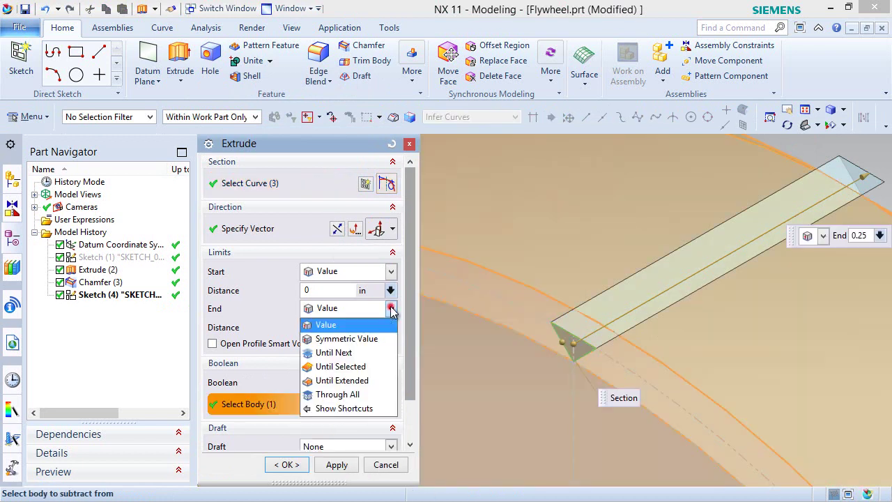
left_click(364, 394)
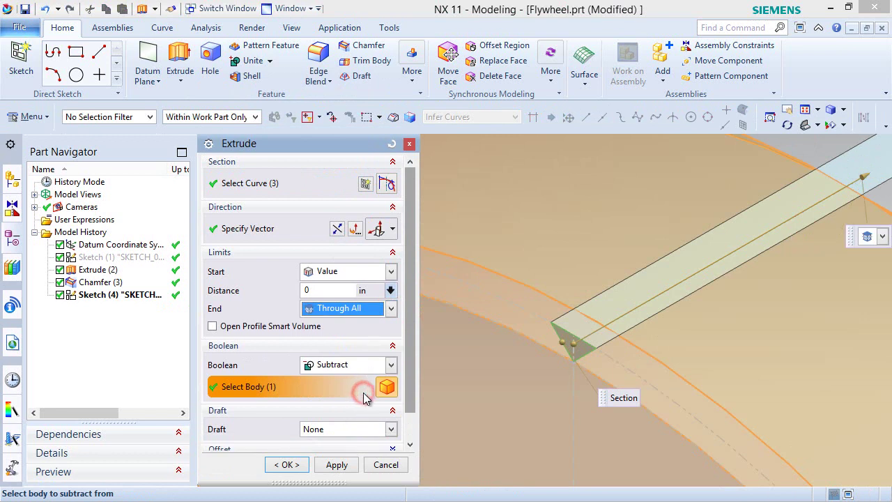
left_click(289, 465)
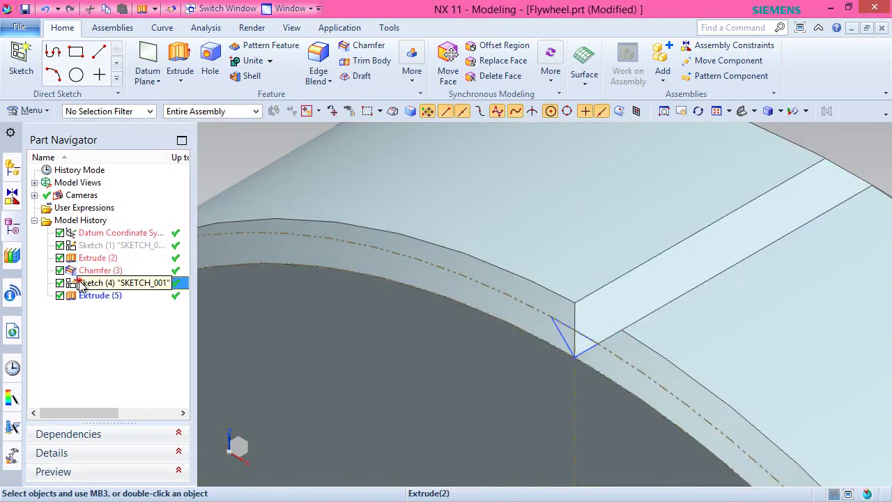
Hide the V notch sketch and save the flywheel part.
right_click(81, 285)
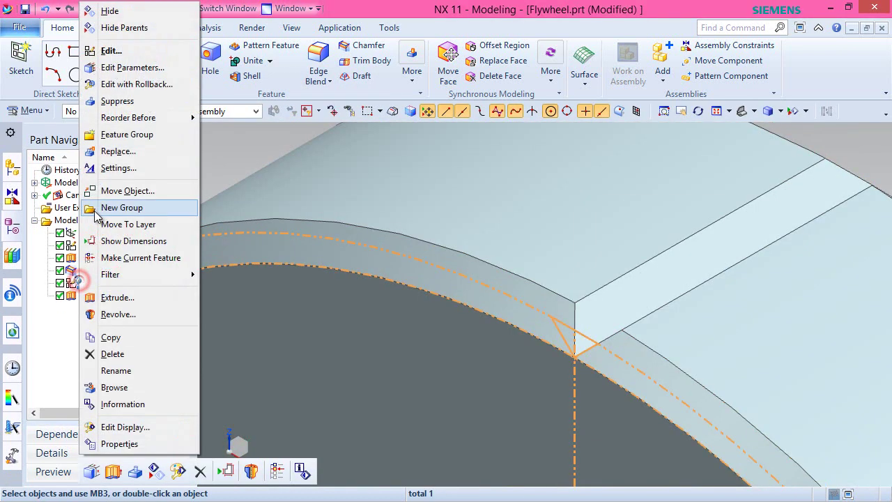
left_click(122, 12)
scroll(493, 253, "down", 5)
middle_click_drag(522, 279, 442, 284)
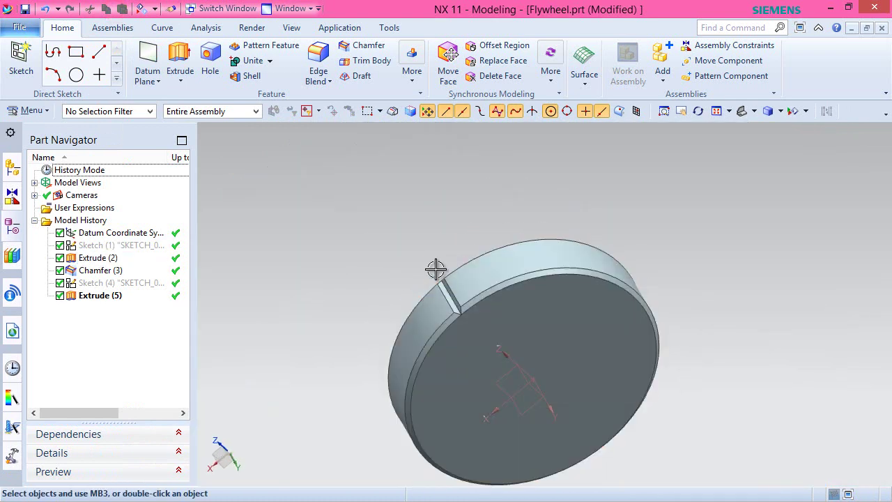
middle_click_drag(434, 230, 435, 226)
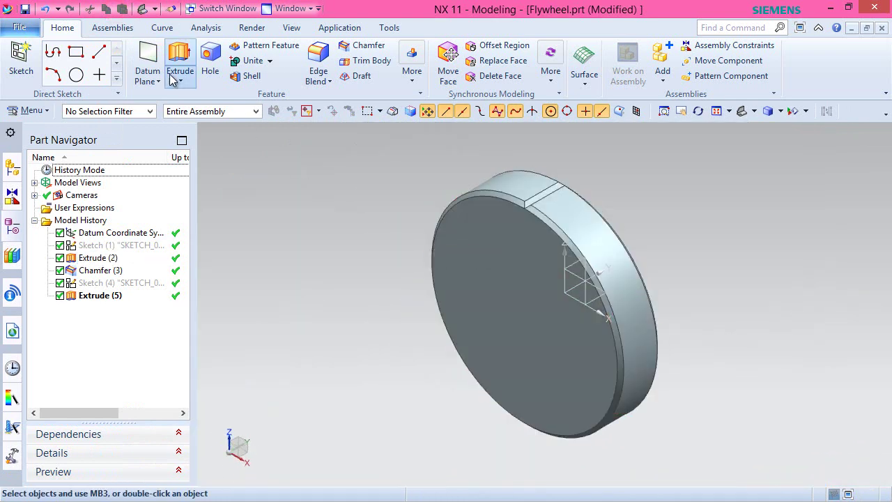
left_click(24, 10)
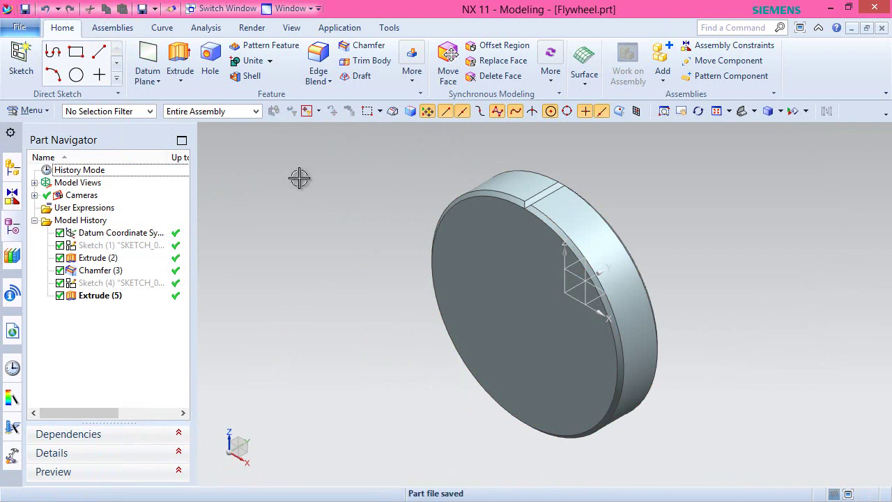
Set up a circular Pattern Feature of the V notch cut, using the datum Y axis as the rotation axis.
left_click(277, 46)
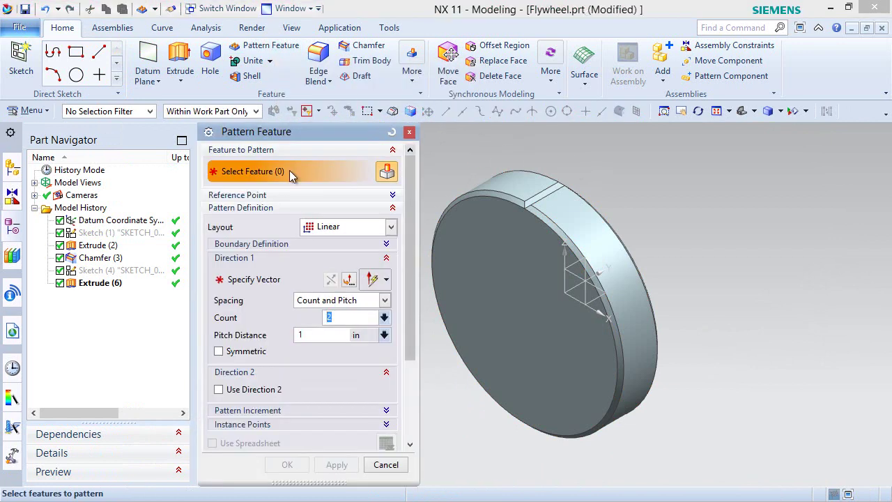
left_click(538, 197)
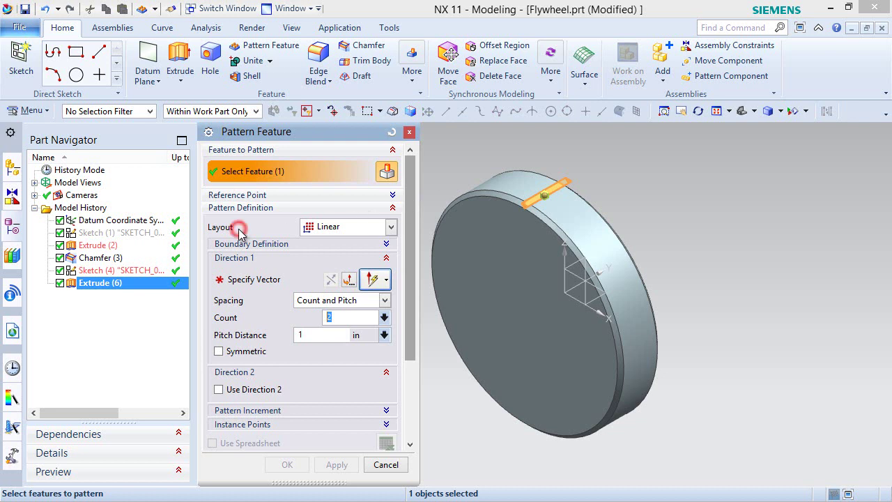
left_click(391, 227)
left_click(355, 257)
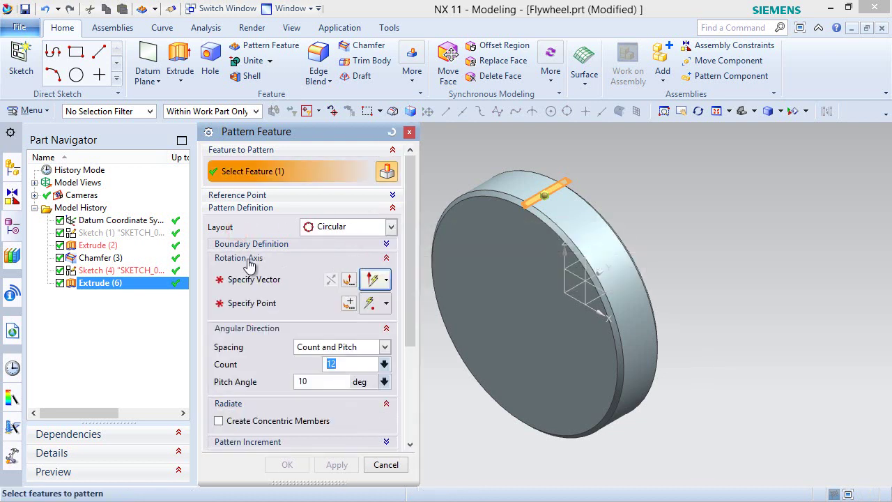
left_click(244, 280)
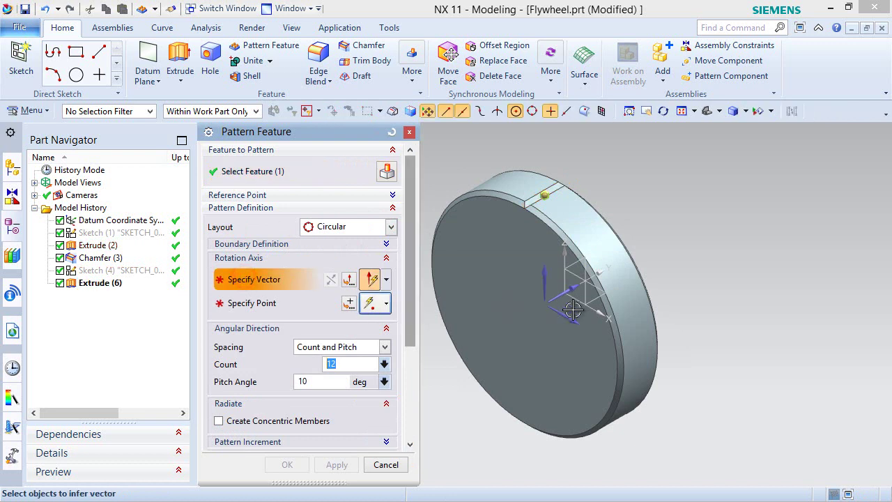
left_click(600, 275)
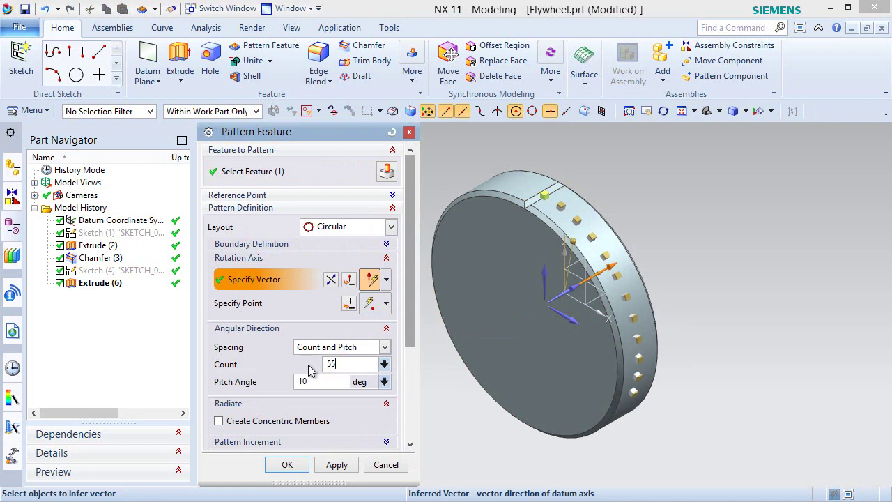
Set the circular pattern's count to 55 and its pitch angle to 360/55 degrees, and create the notch pattern.
left_click(318, 382)
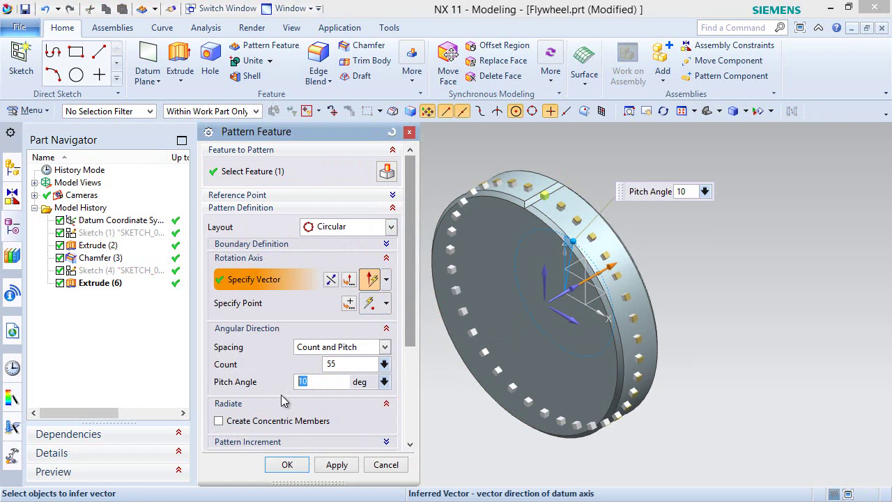
type("360")
key("Return")
left_click(320, 380)
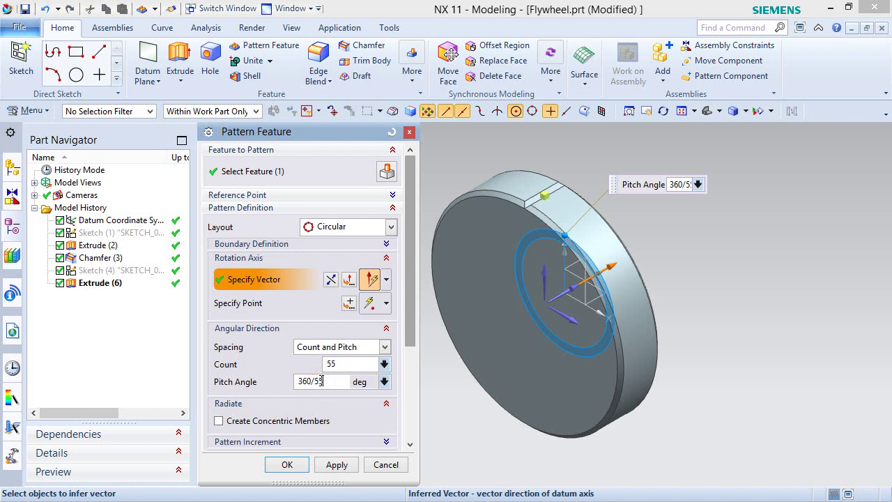
key("Return")
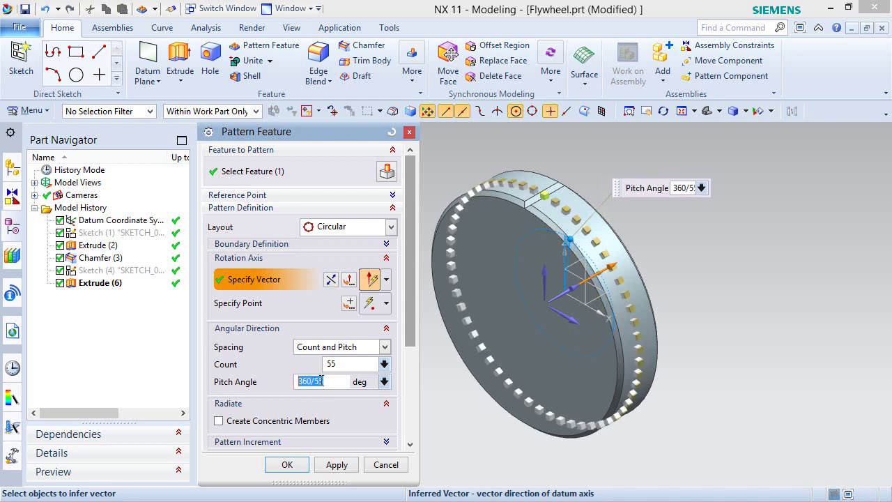
left_click(290, 470)
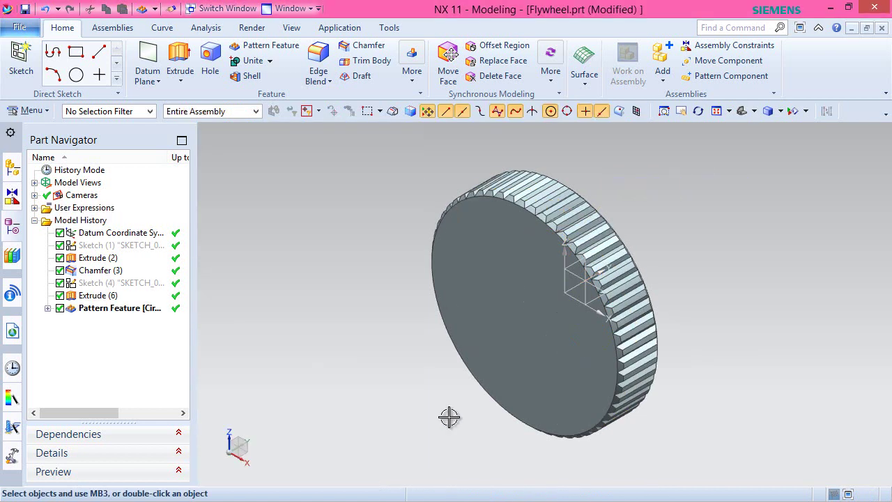
Change the flywheel body's display colour to Light Gray, colour ID 44.
middle_click_drag(598, 256, 413, 277)
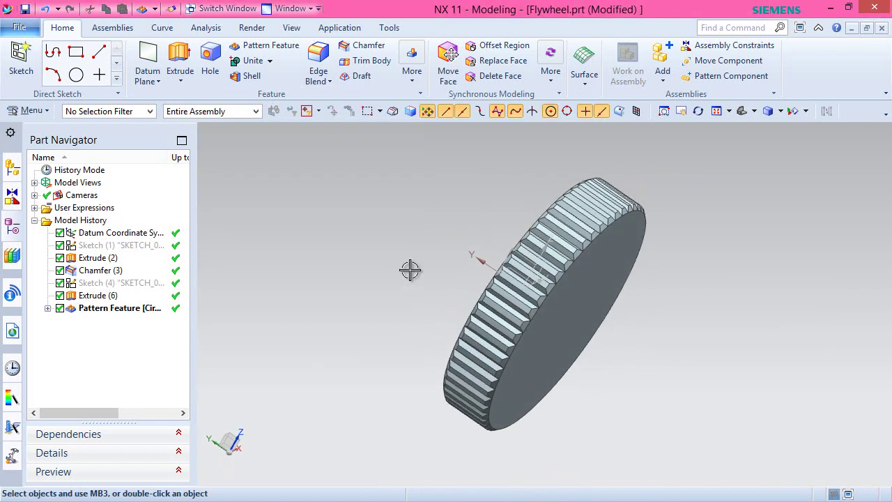
key("Home")
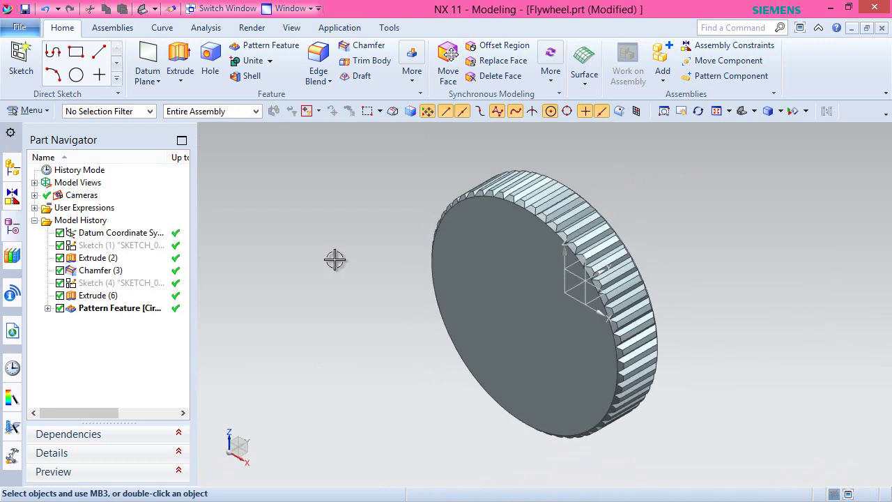
right_click(305, 229)
left_click(292, 28)
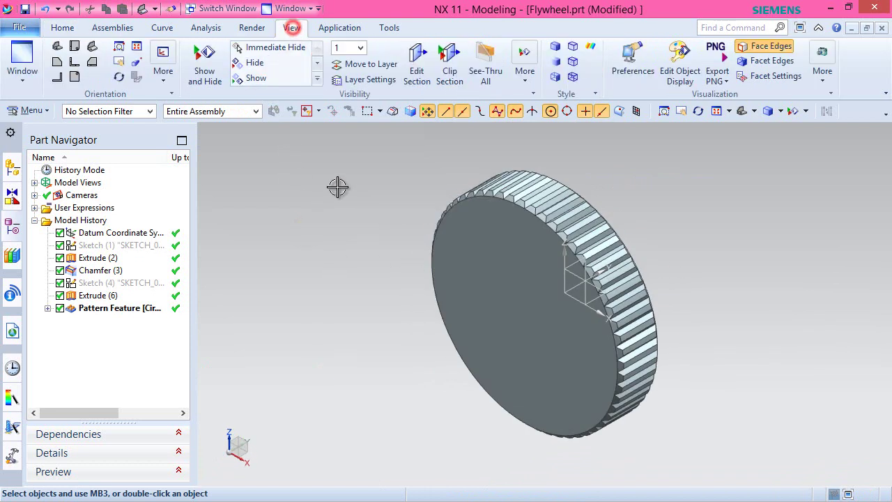
left_click(680, 66)
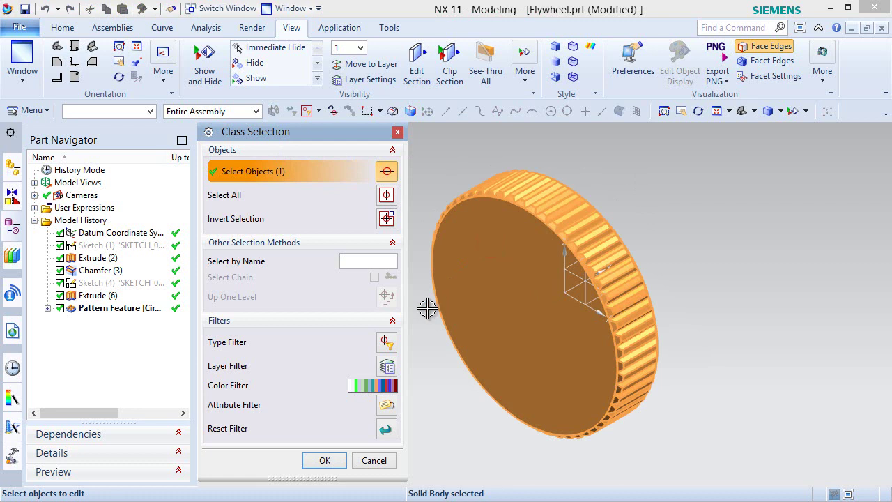
middle_click(428, 173)
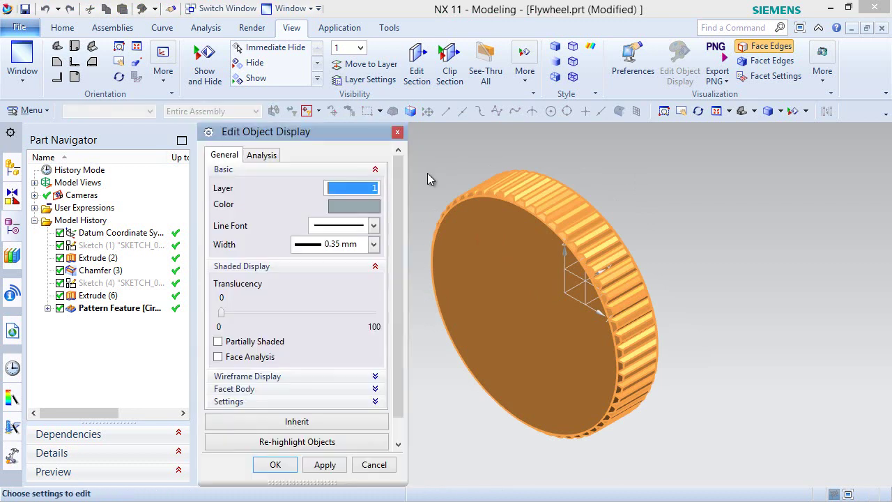
left_click(359, 207)
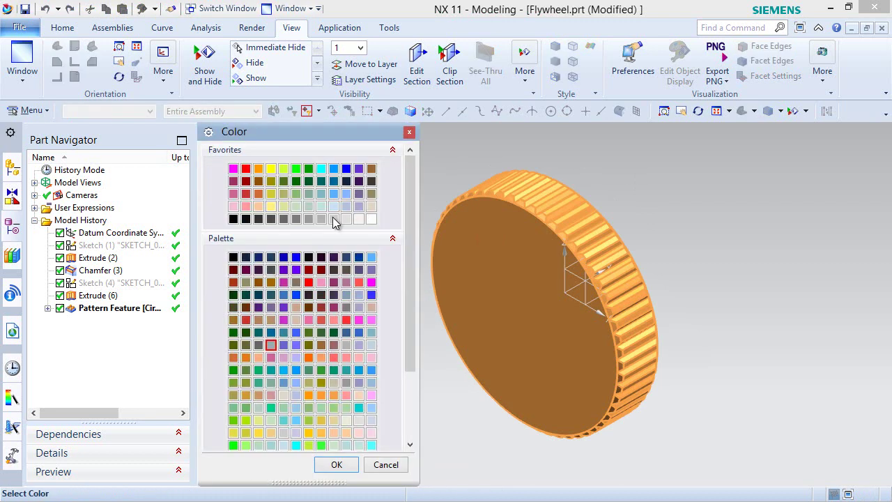
left_click_drag(414, 301, 413, 402)
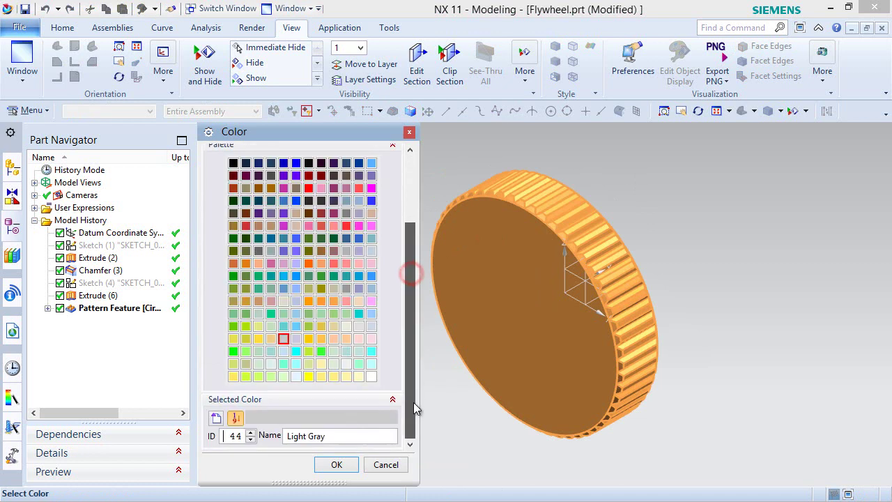
left_click(336, 465)
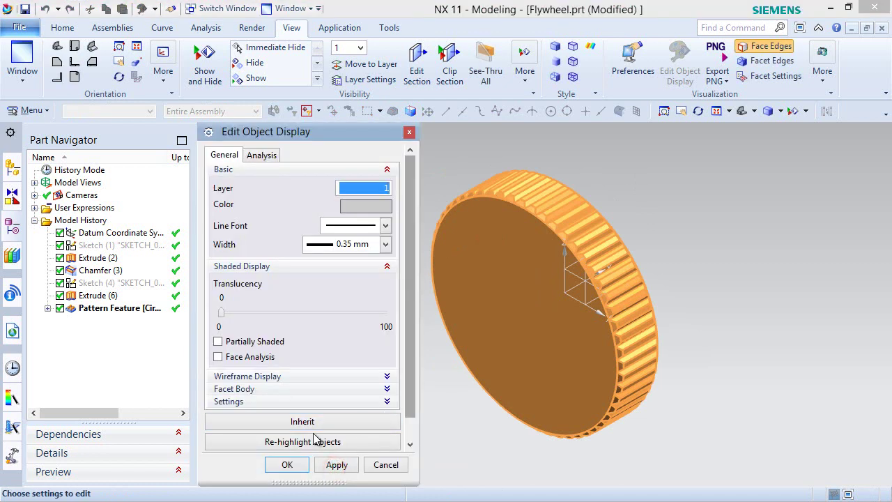
left_click(289, 465)
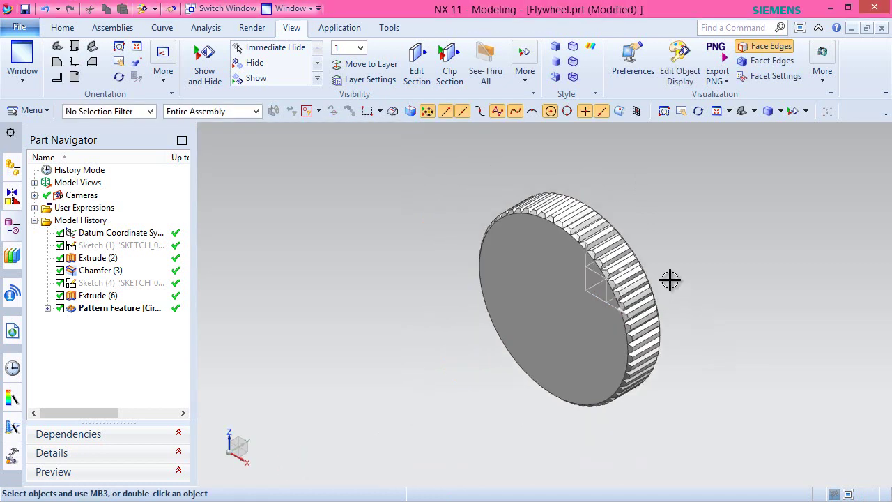
Turn on True Shading for the flywheel and switch off its shadows, floor reflection and floor grid.
scroll(670, 279, "up", 2)
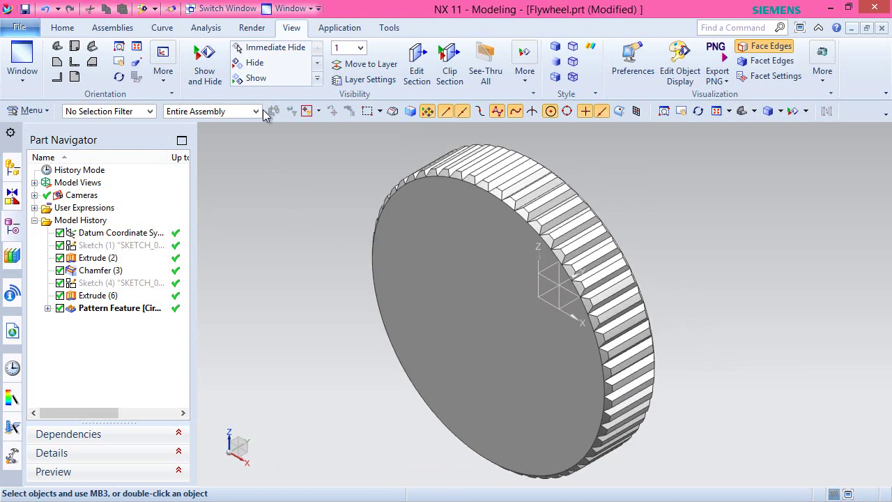
left_click(242, 32)
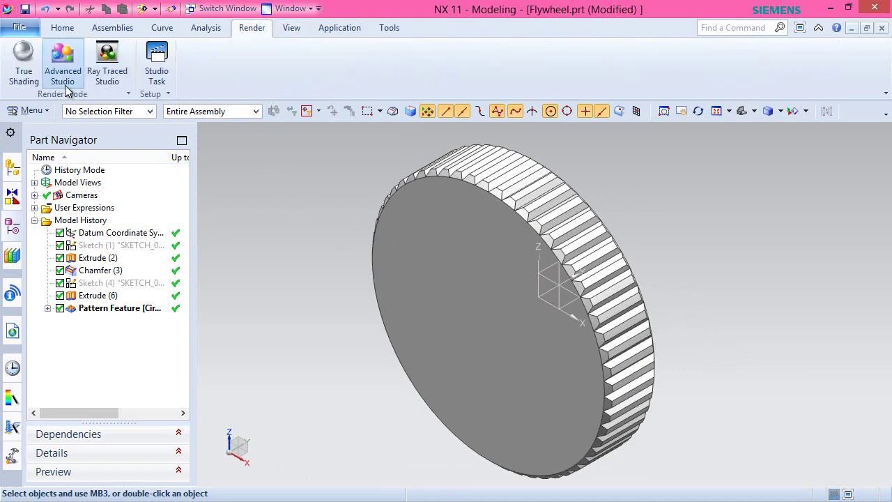
left_click(14, 68)
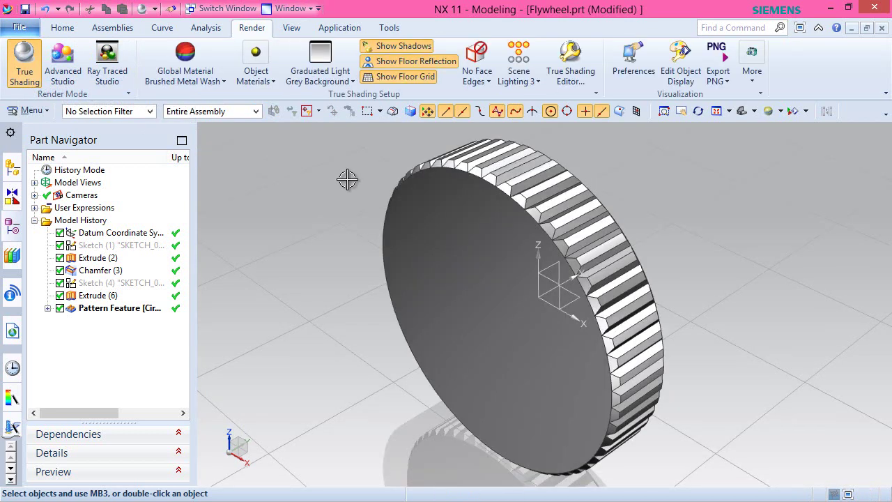
left_click(394, 45)
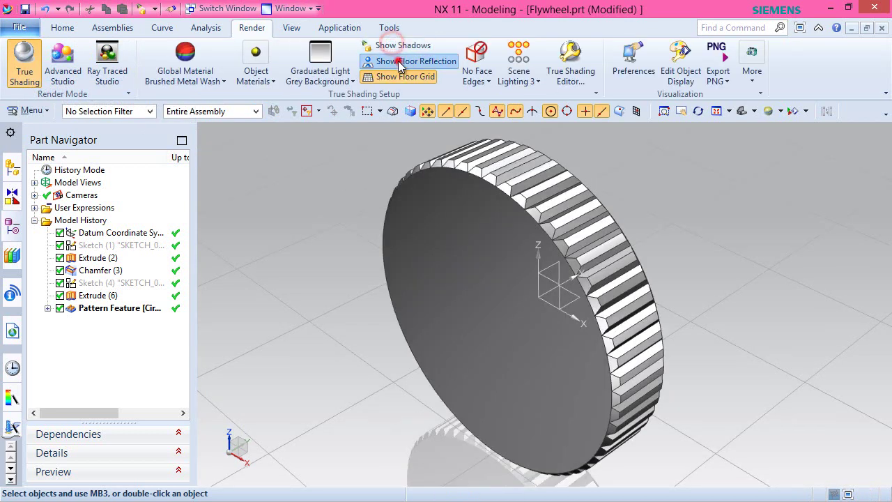
left_click(401, 61)
left_click(397, 77)
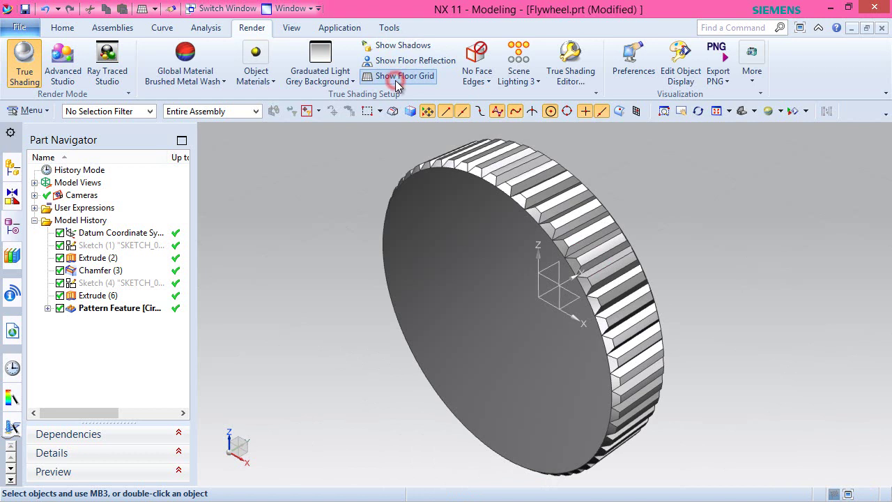
Turn off the perspective view and save the flywheel part.
left_click(290, 28)
left_click(139, 62)
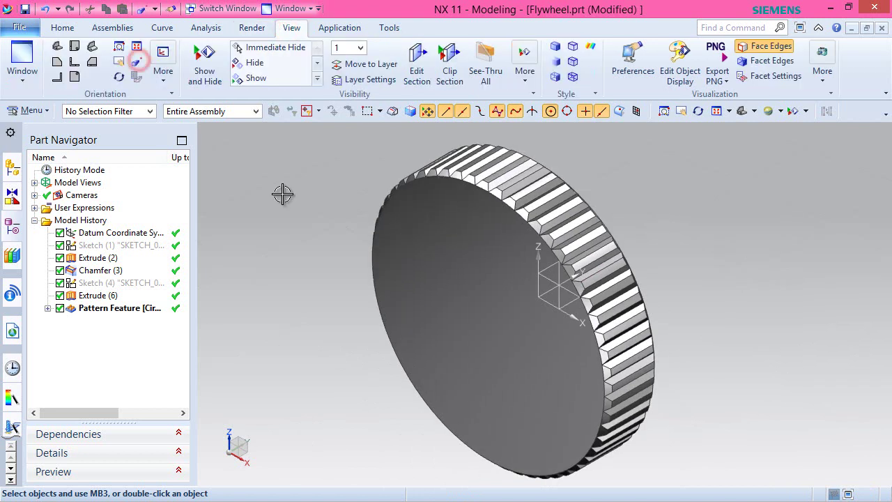
left_click_drag(504, 311, 332, 320)
key("Home")
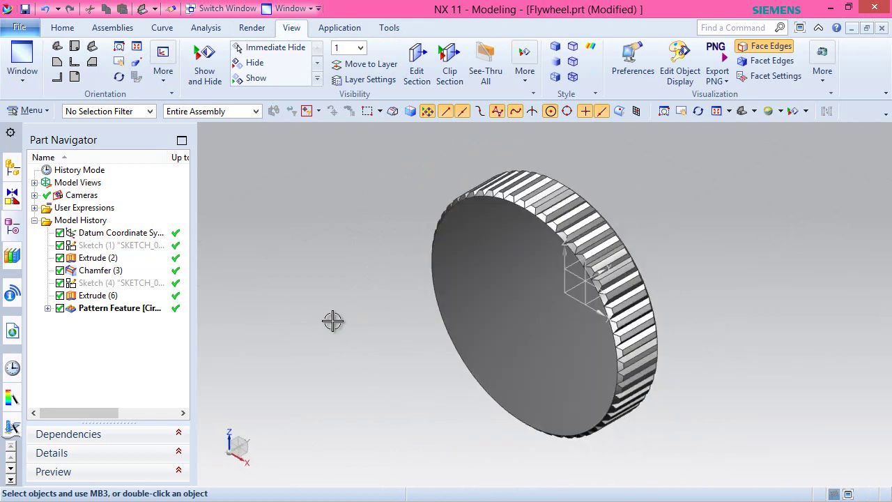
scroll(572, 348, "up", 1)
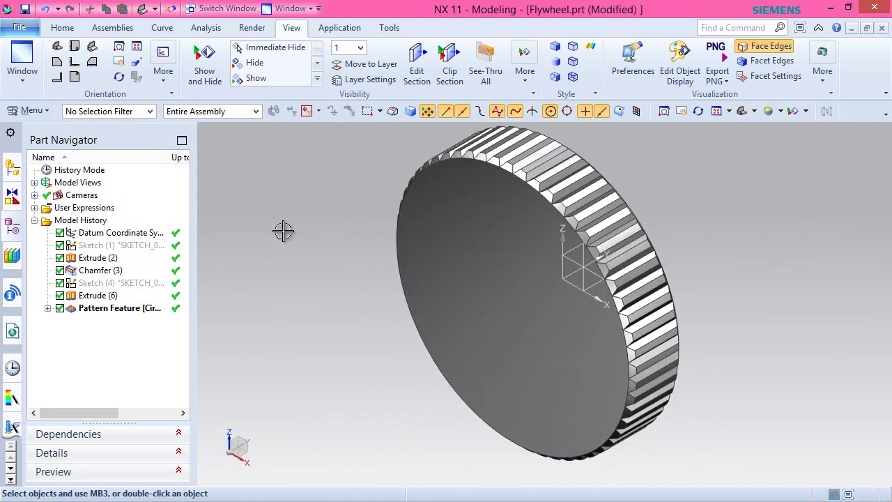
left_click(62, 27)
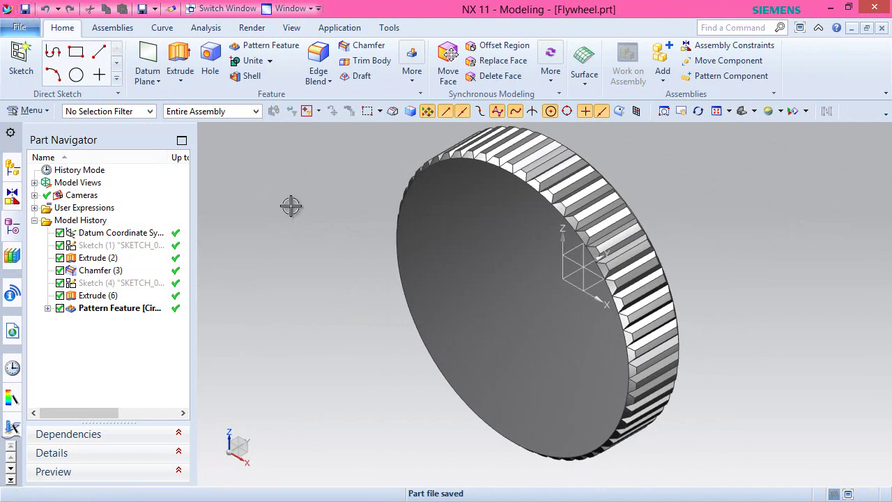
Create a sketch on the other flat face of the flywheel disc and view it square to the sketch plane.
left_click(297, 205)
left_click(230, 437)
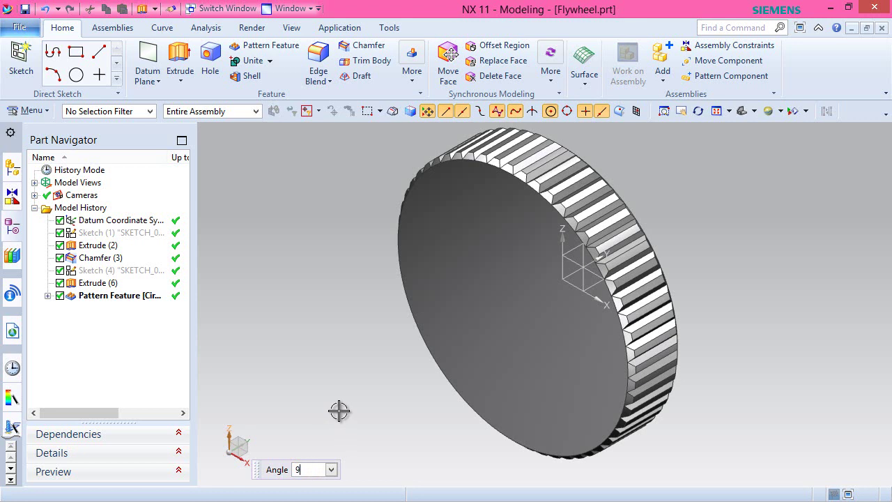
key("Return")
key("Escape")
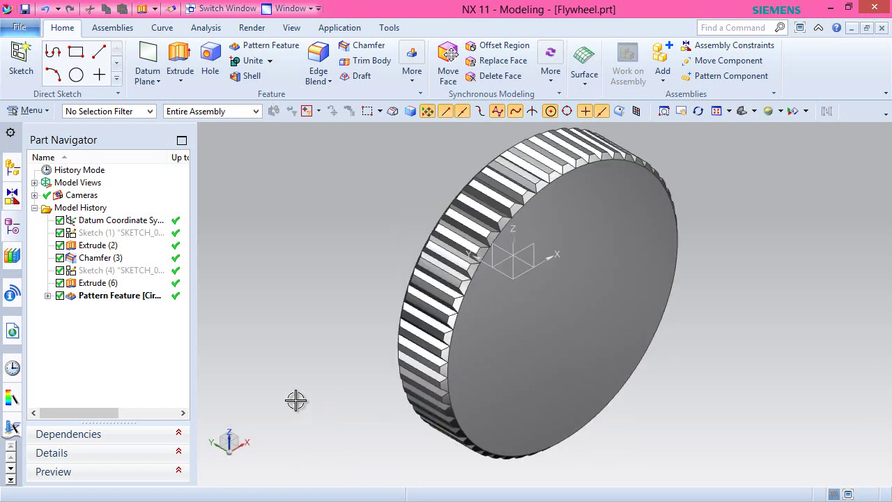
left_click(18, 53)
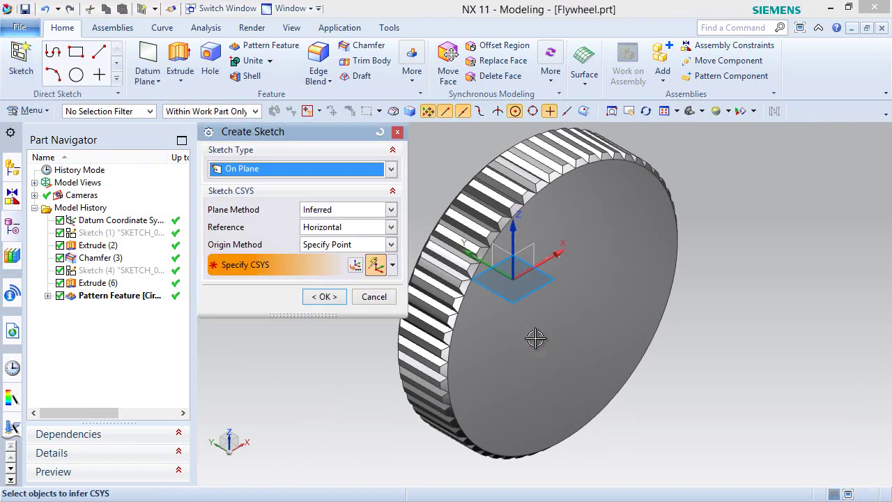
left_click(533, 338)
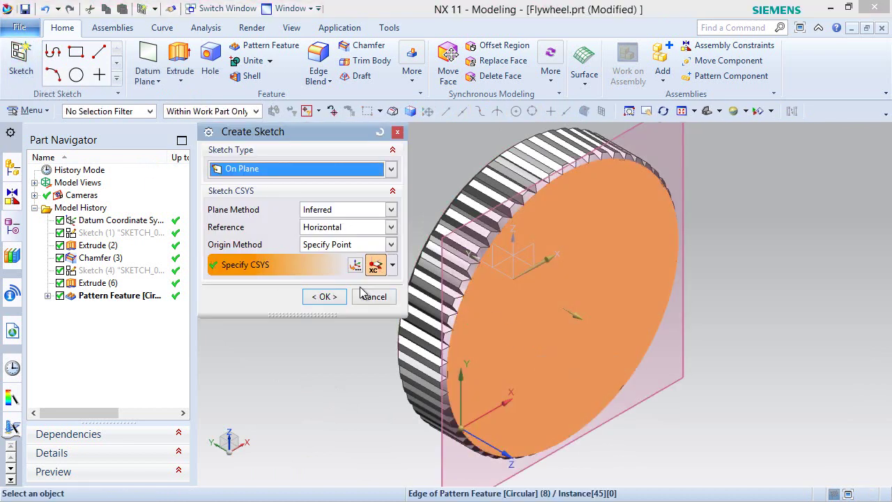
left_click(327, 296)
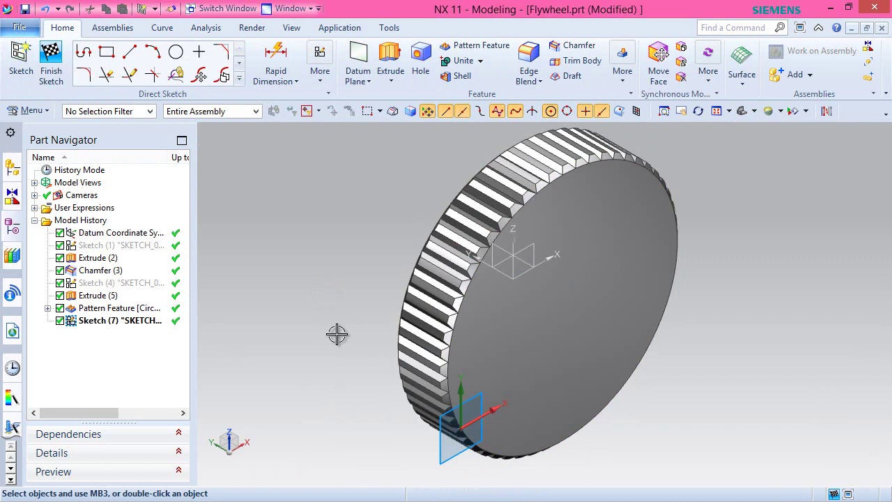
middle_click_drag(675, 415, 656, 389)
right_click(784, 280)
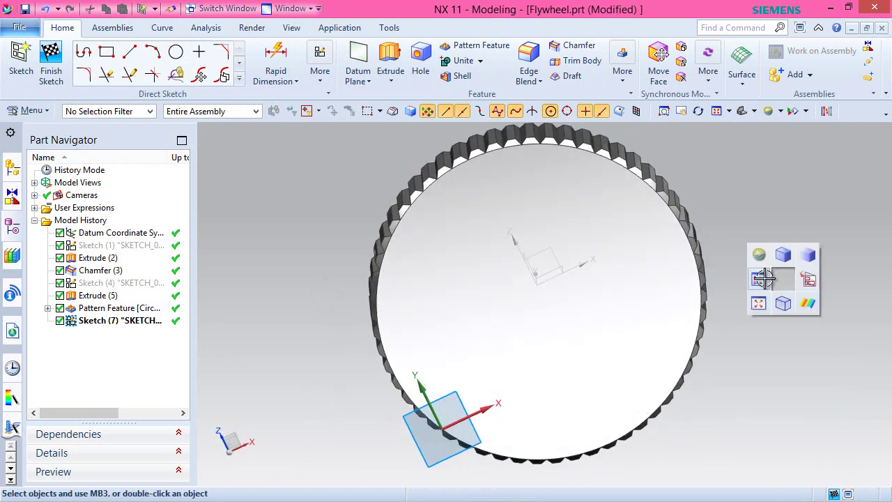
left_click(764, 278)
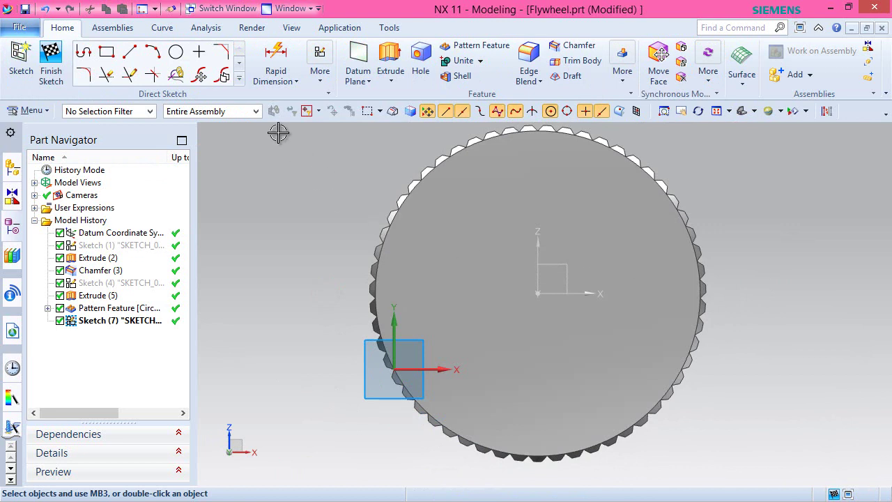
Project the edges of the disc's flat face into the sketch with Project Curve.
left_click(239, 81)
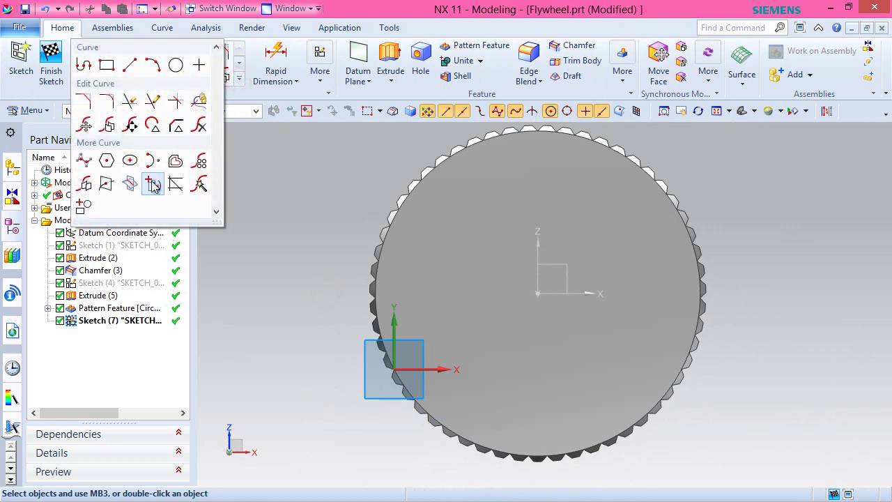
left_click(153, 184)
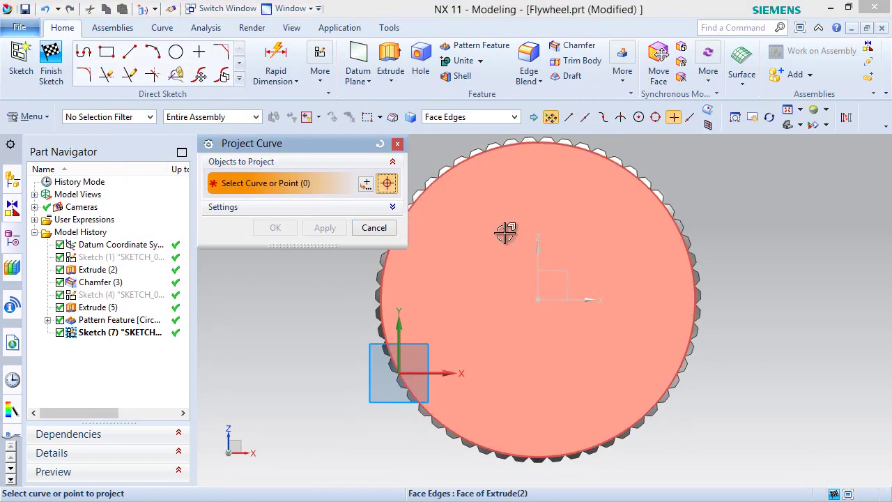
left_click(506, 232)
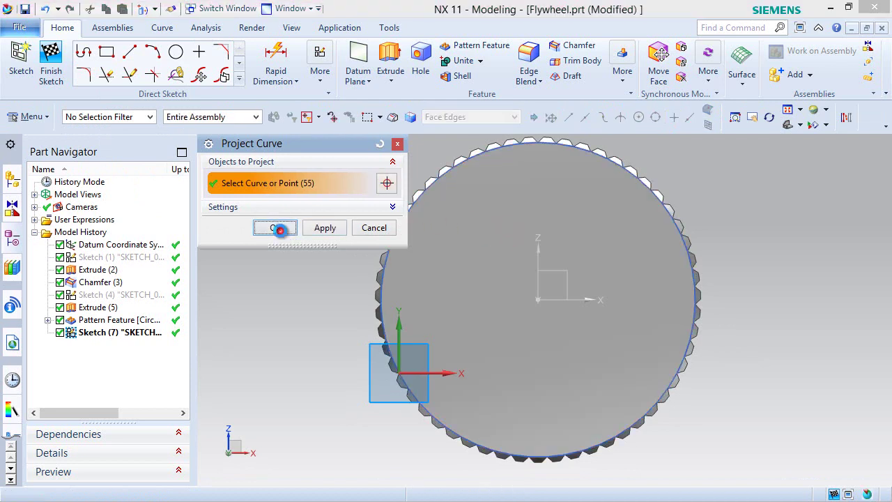
left_click(277, 228)
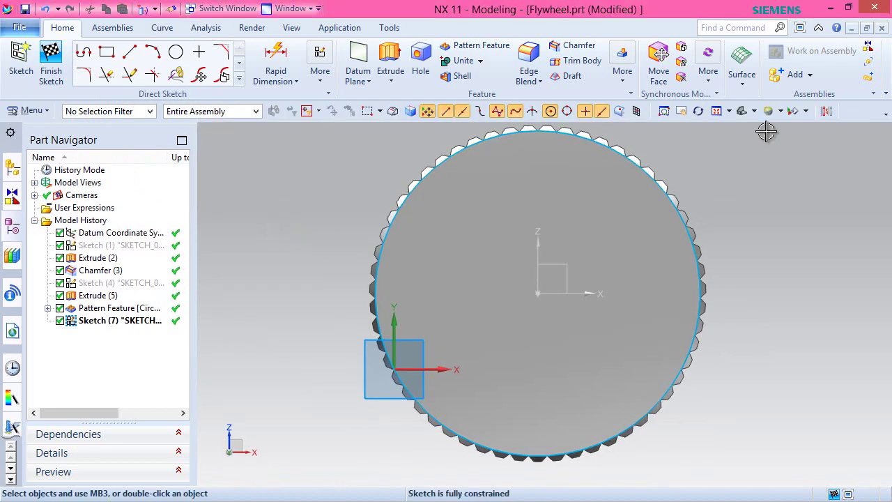
Convert all the projected face edges in the sketch to reference curves.
left_click(826, 111)
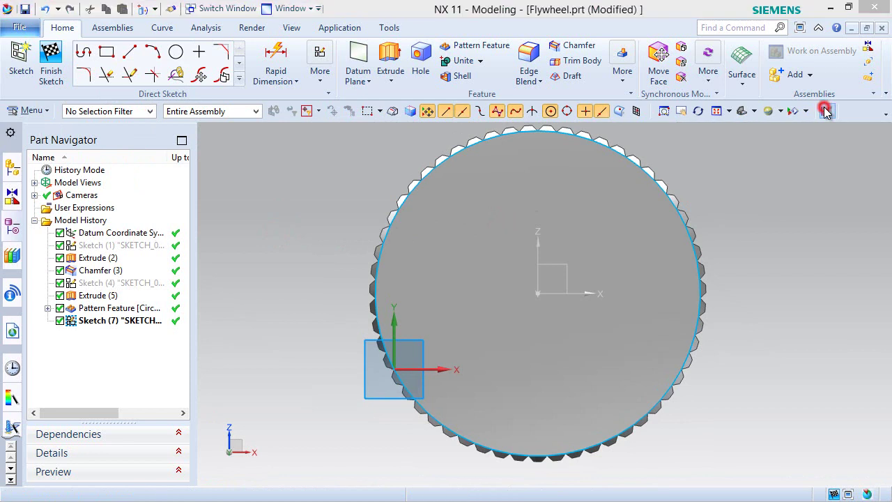
scroll(745, 202, "down", 1)
left_click_drag(431, 127, 740, 429)
left_click(277, 270)
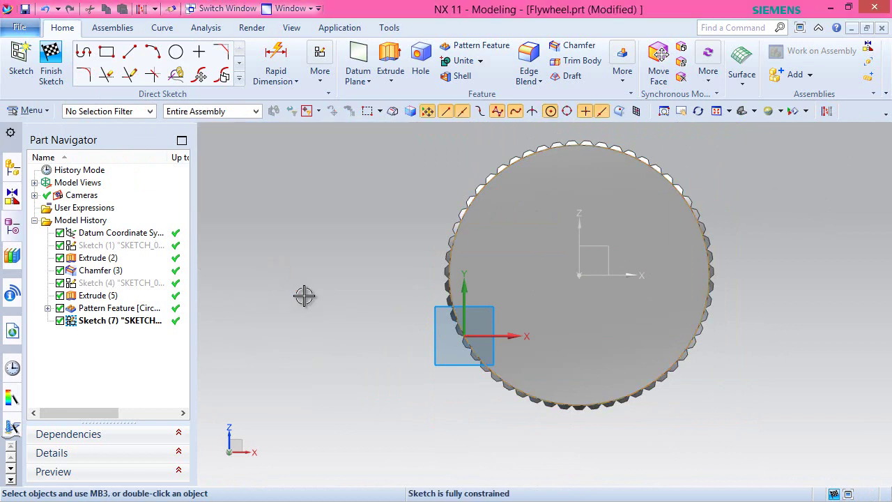
scroll(718, 169, "up", 1)
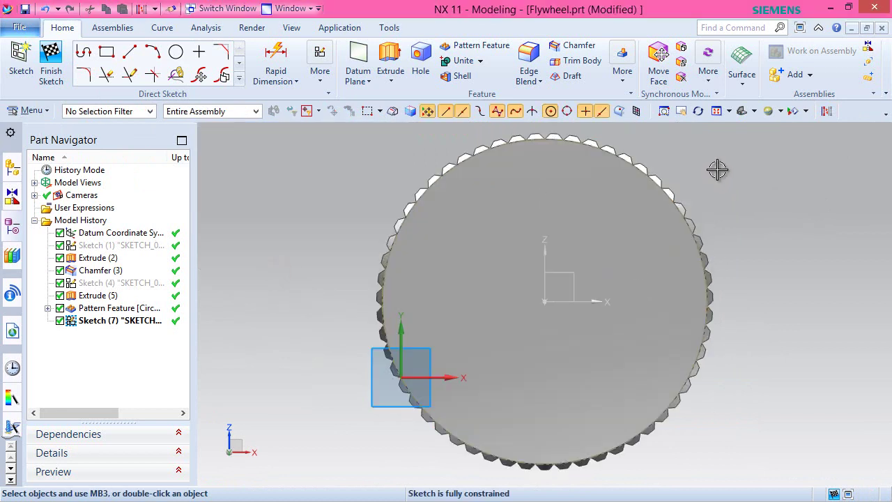
Draw a circle of 0.45 in diameter centred on the datum origin in the middle of the disc face.
left_click(176, 52)
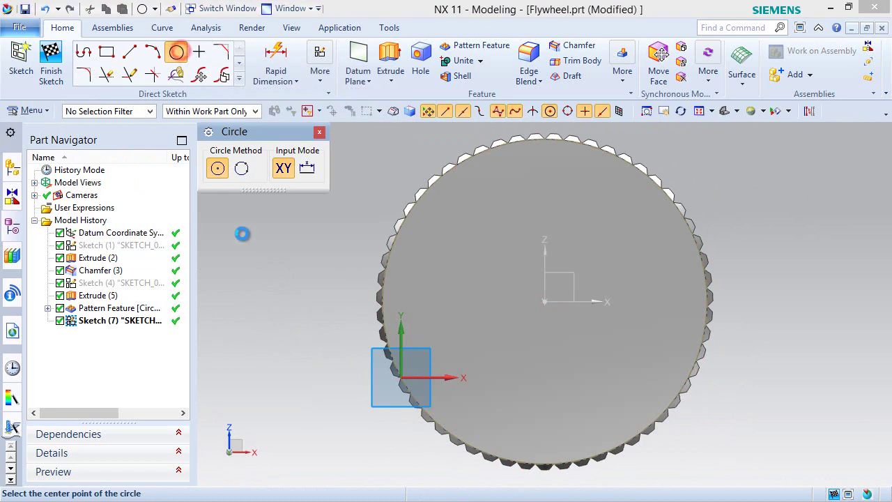
left_click(546, 302)
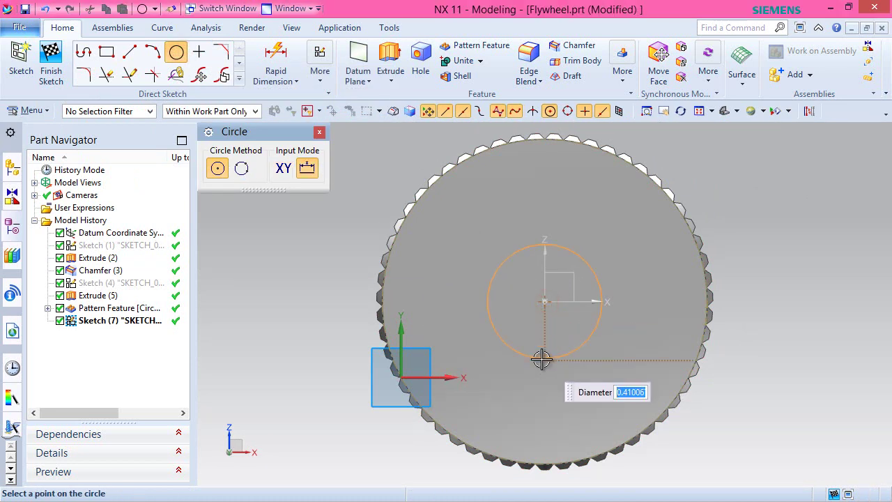
left_click(543, 359)
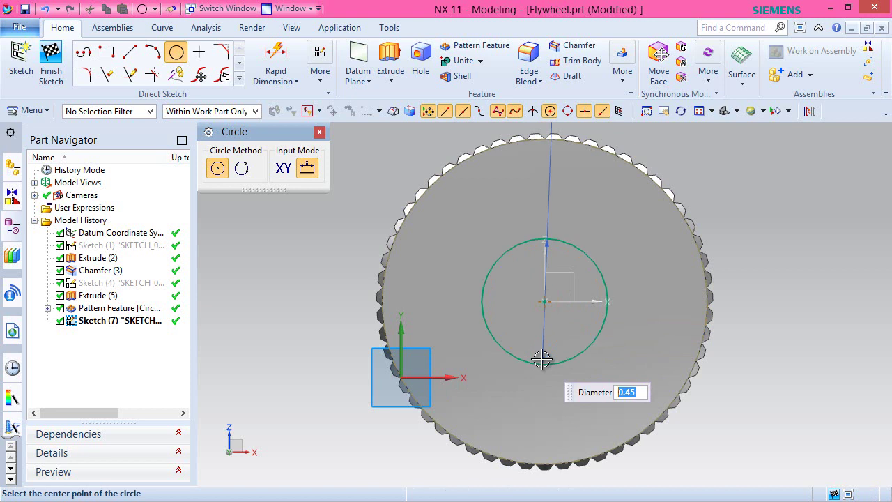
Leave the Circle command and finish the sketch of the 0.45 in circle.
key("Escape")
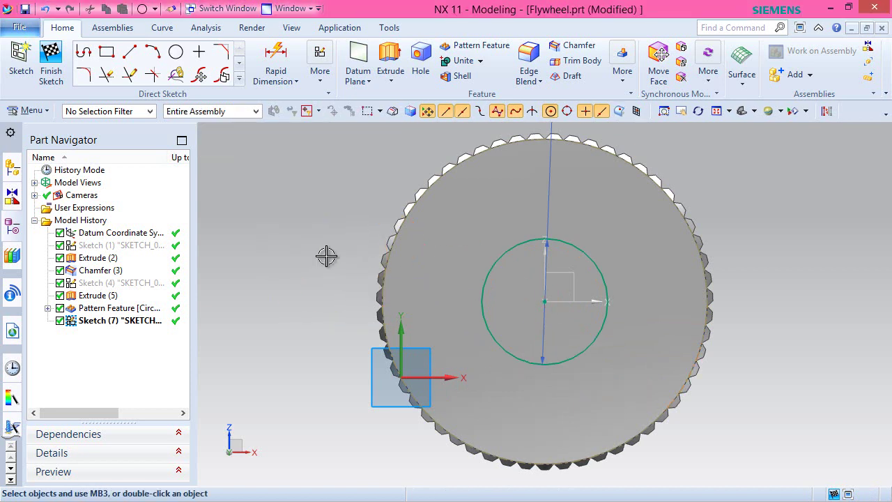
right_click(733, 178)
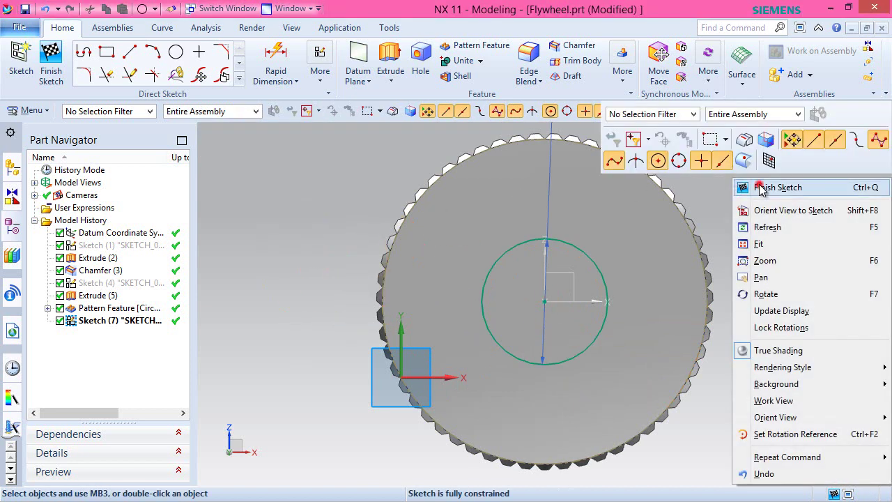
left_click(759, 184)
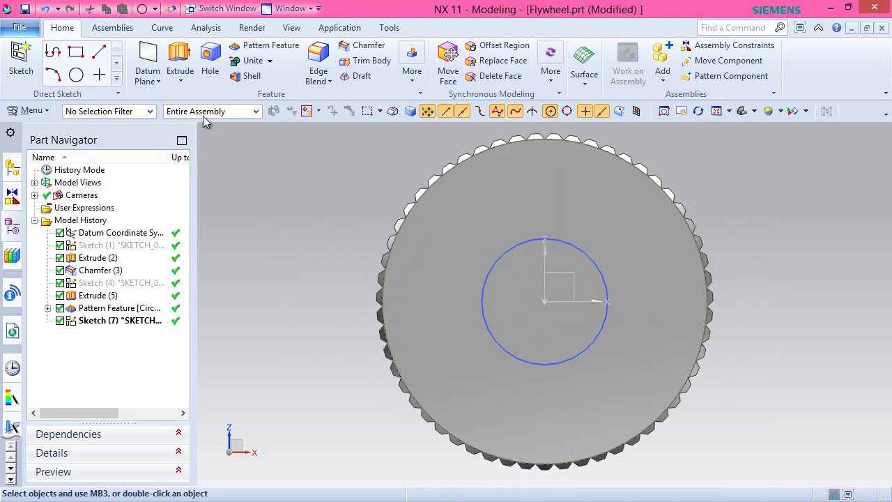
Set up an Extrude of the 0.45 in circle, reversed into the disc, with Boolean Subtract and end limit Through All.
left_click(180, 61)
middle_click_drag(573, 316, 609, 269)
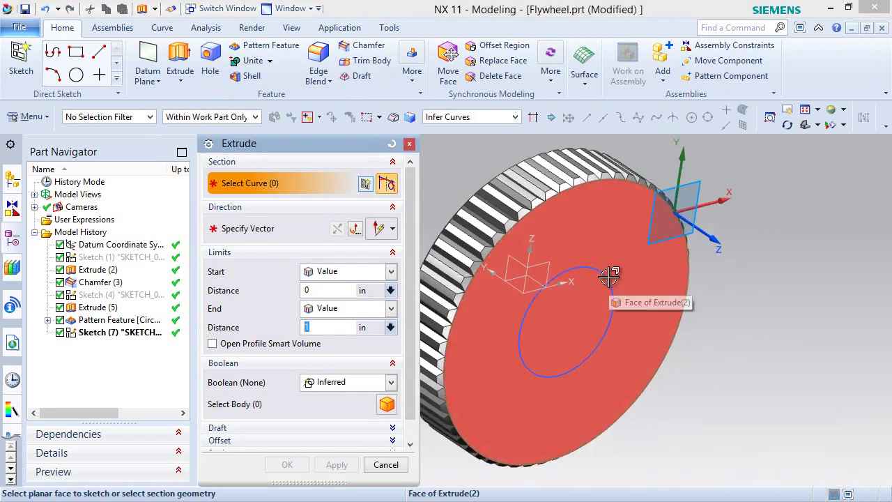
left_click(608, 276)
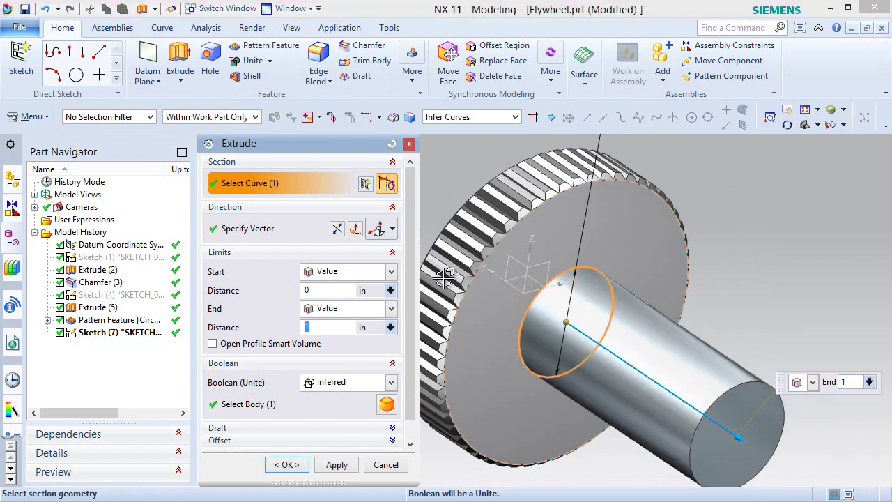
left_click(338, 229)
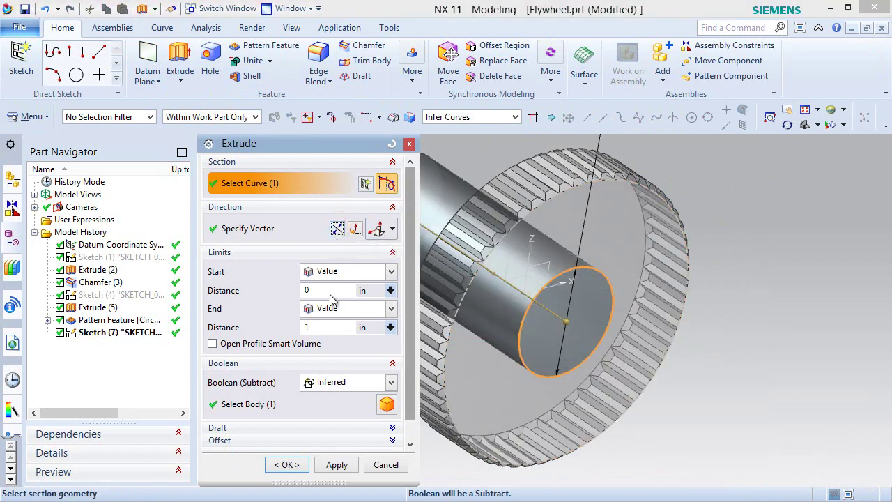
left_click(337, 382)
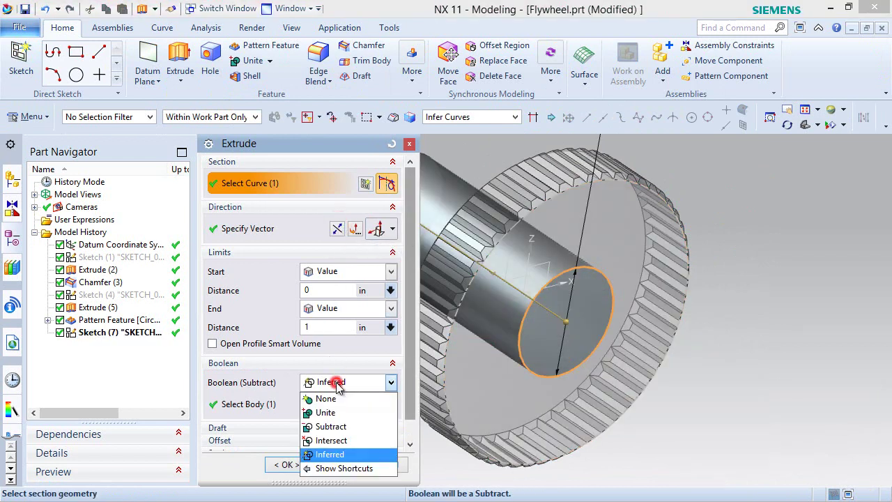
left_click(340, 422)
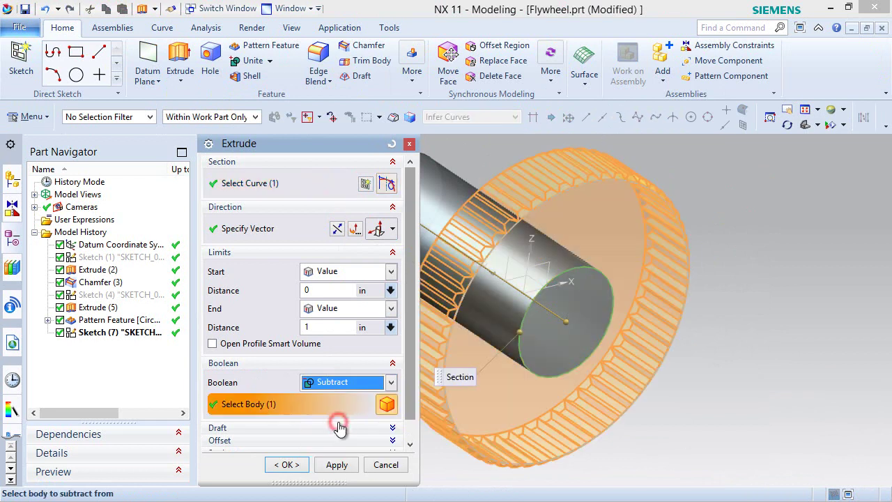
left_click(391, 308)
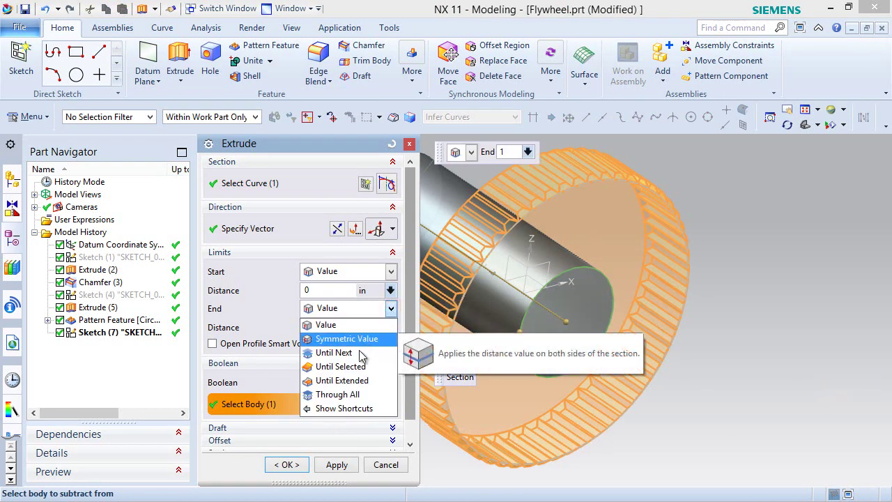
left_click(362, 393)
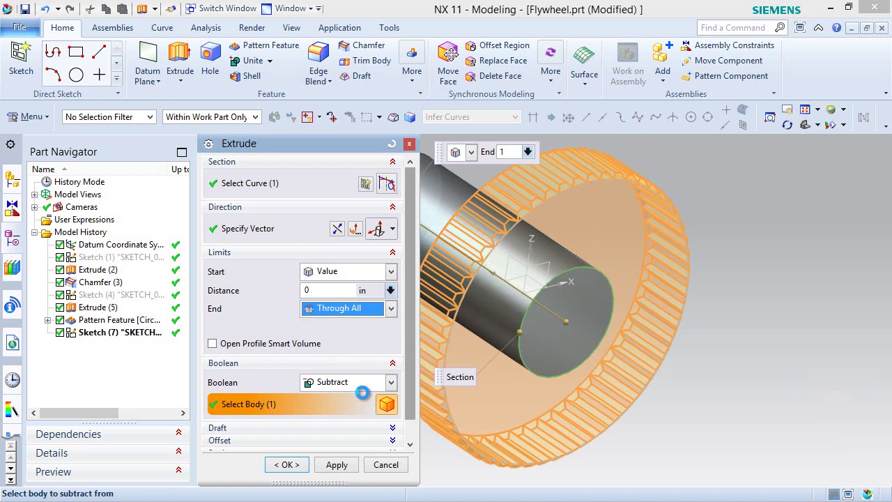
Add a 15-degree draft From Start Limit to the subtracting extrusion and create the tapered centre hole.
left_click_drag(412, 362, 406, 414)
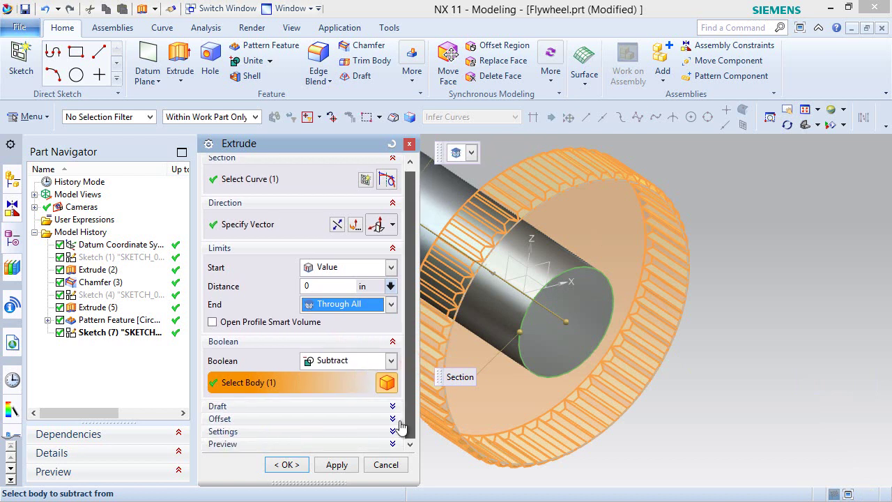
left_click(286, 405)
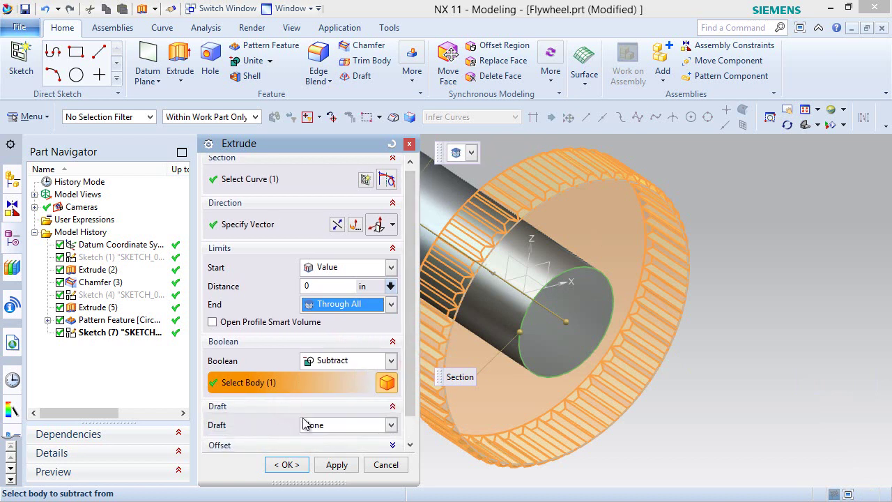
left_click(335, 427)
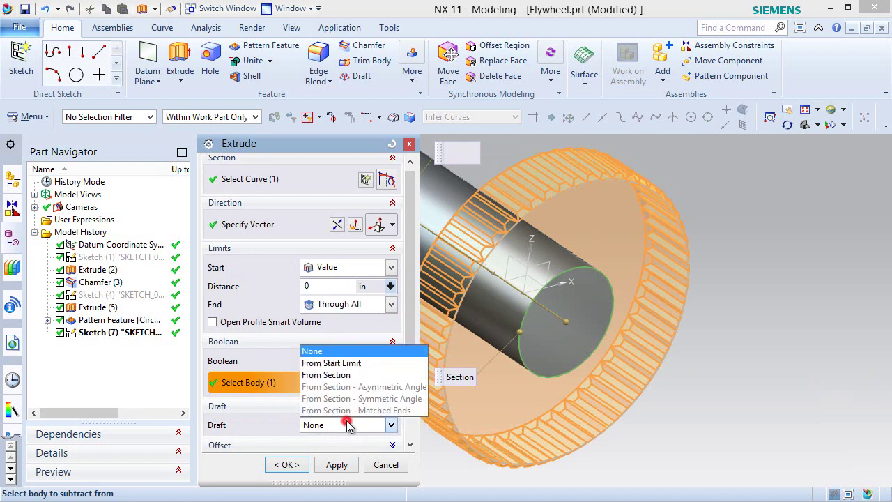
left_click(336, 366)
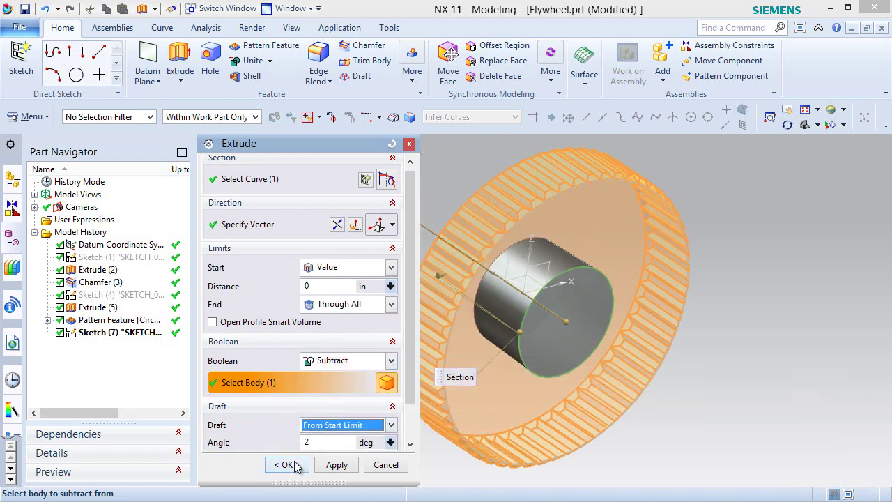
left_click(325, 443)
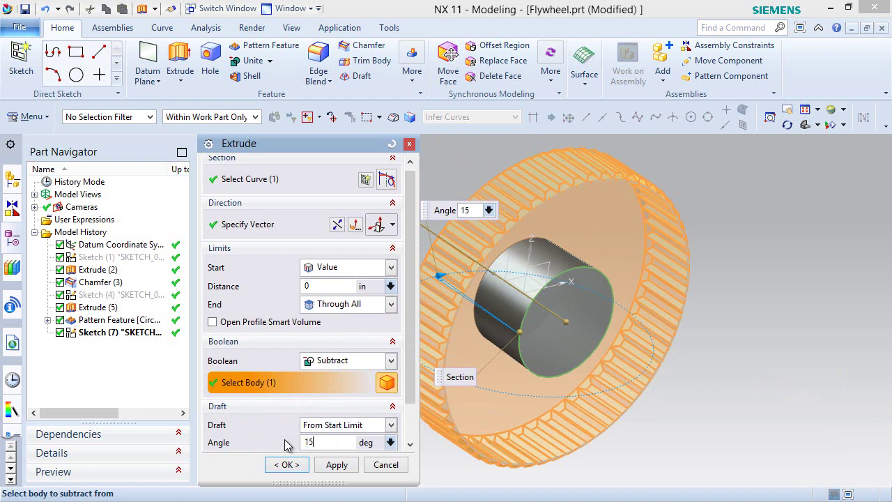
key("Return")
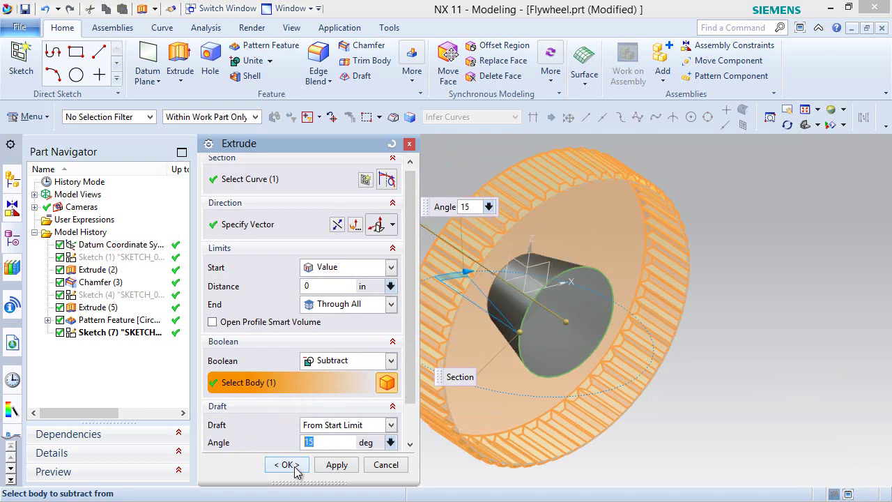
left_click(295, 469)
Hide the sketch of the 0.45 in circle used for the tapered hole.
mouse_move(449, 355)
middle_mouse_down()
mouse_move(534, 352)
mouse_move(453, 345)
middle_mouse_up()
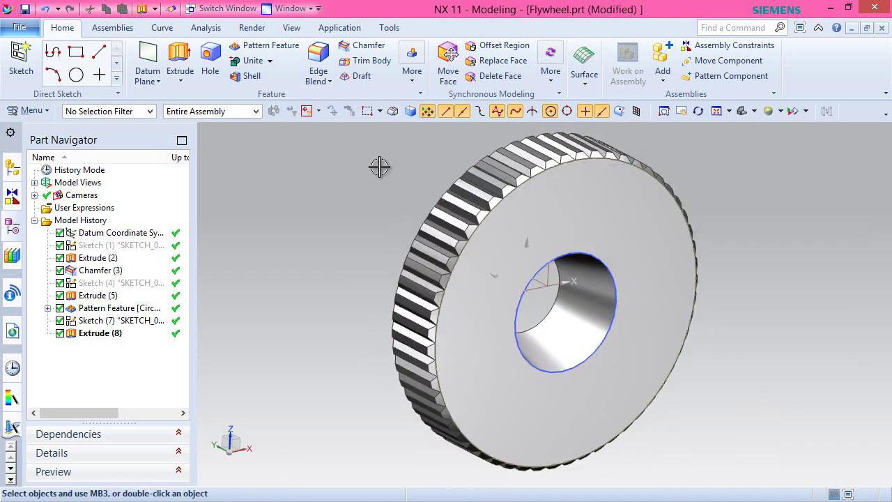
middle_click_drag(379, 165, 331, 248)
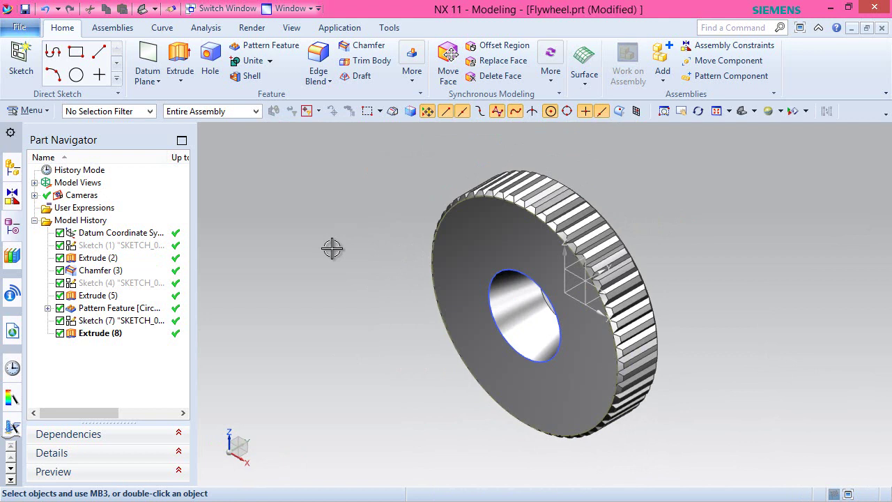
right_click(363, 233)
right_click(118, 321)
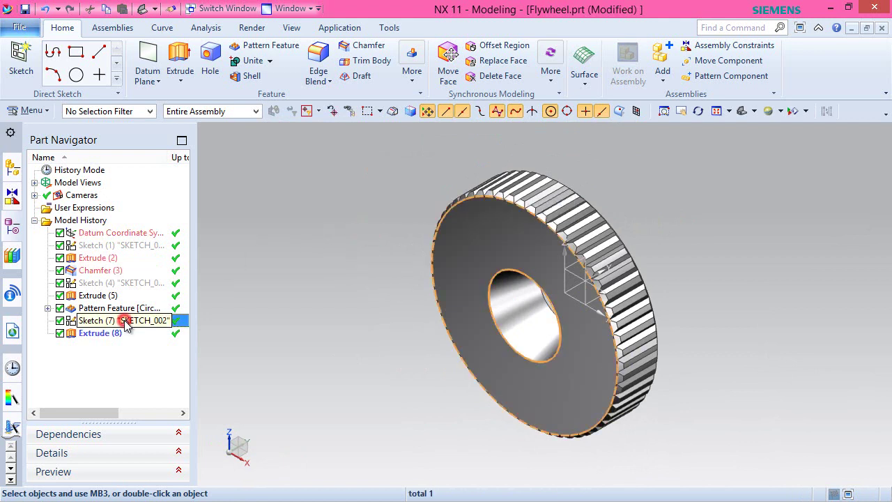
left_click(154, 12)
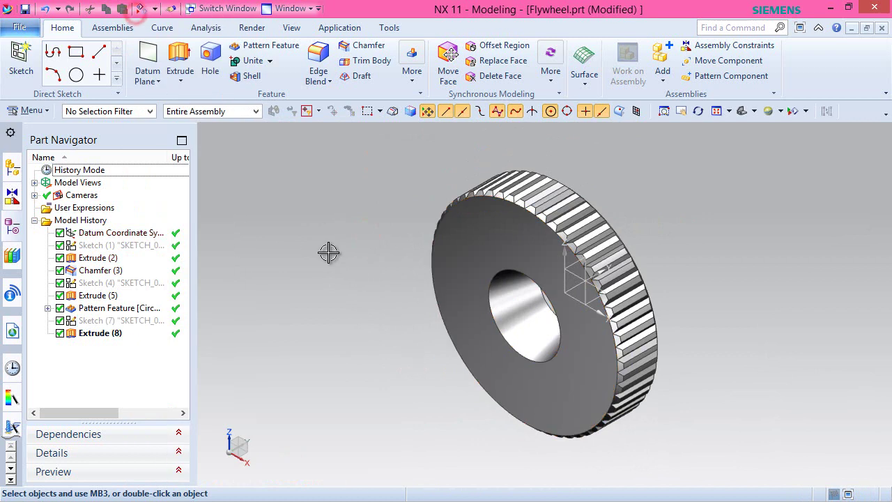
Create a sketch on the opposite flat face of the disc, at the narrow end of the tapered hole.
left_click(36, 68)
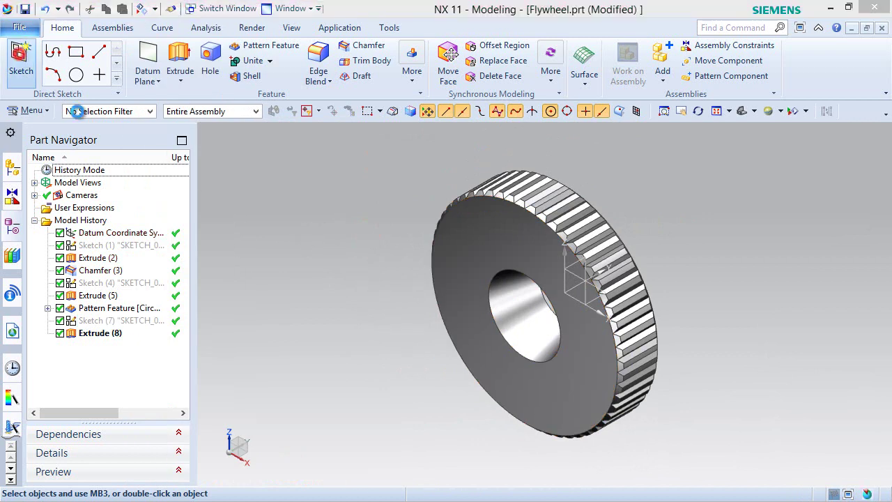
middle_click_drag(685, 313, 572, 296)
left_click(558, 292)
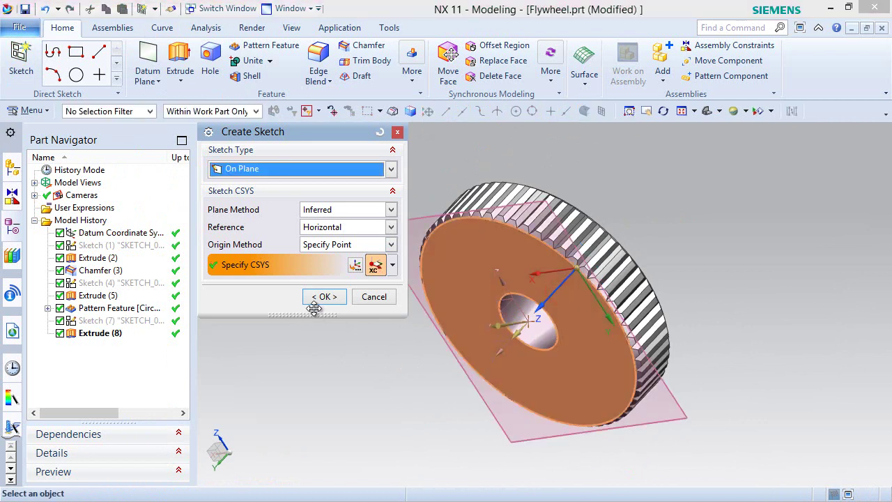
left_click(317, 297)
middle_click_drag(350, 325, 358, 305)
Project the outer and hole edges of this flat face into the sketch with Project Curve.
left_click(239, 79)
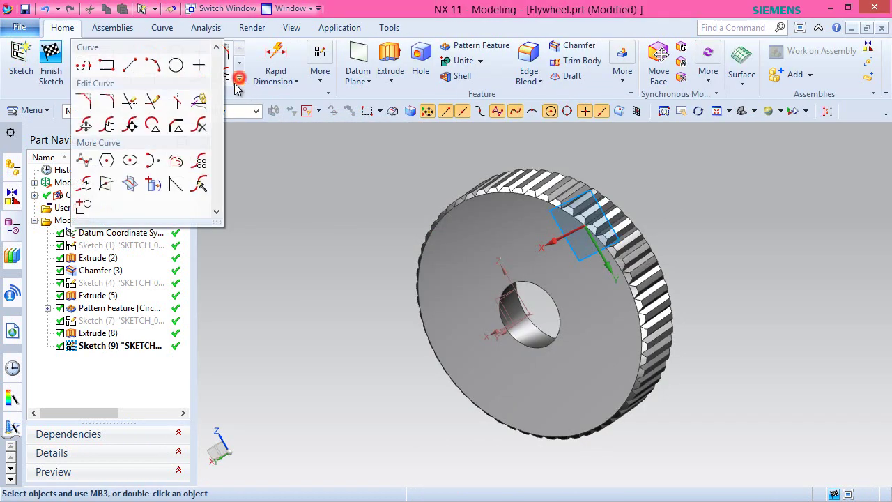
left_click(143, 183)
left_click(435, 279)
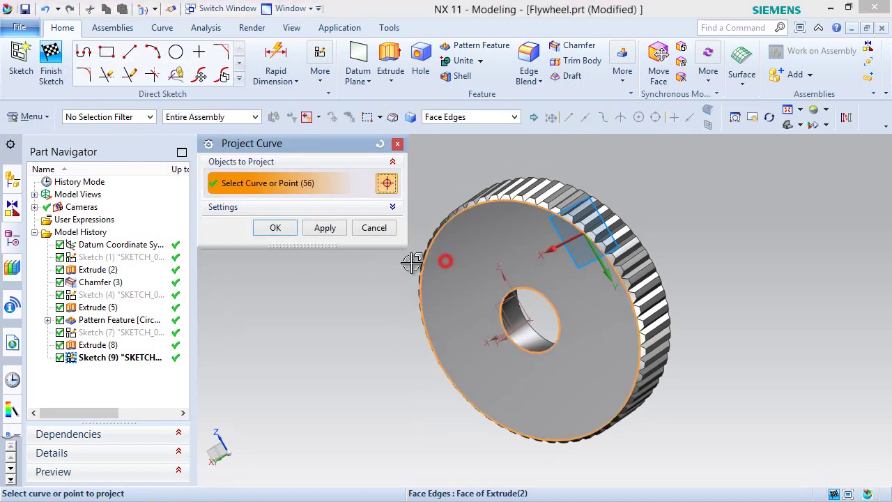
left_click(276, 228)
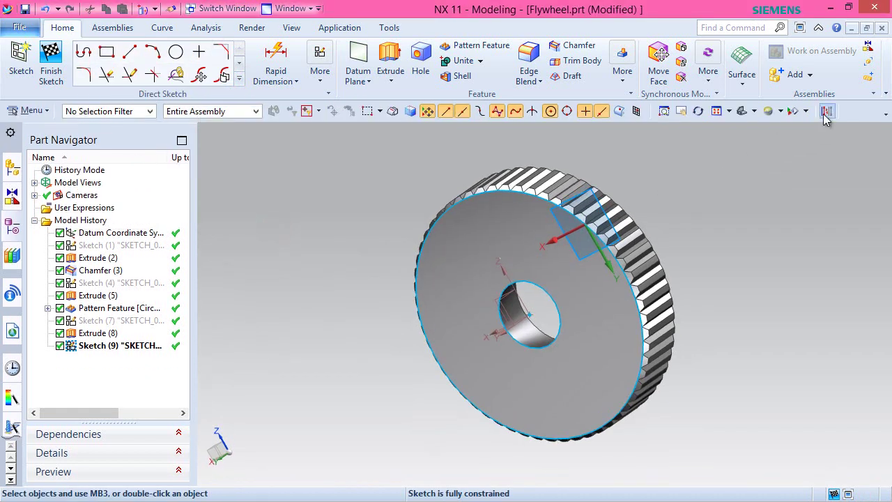
Convert all the projected outer and hole edges in the new sketch to reference curves.
left_click(827, 111)
left_click_drag(434, 185, 693, 445)
left_click(277, 269)
key("ctrl+q")
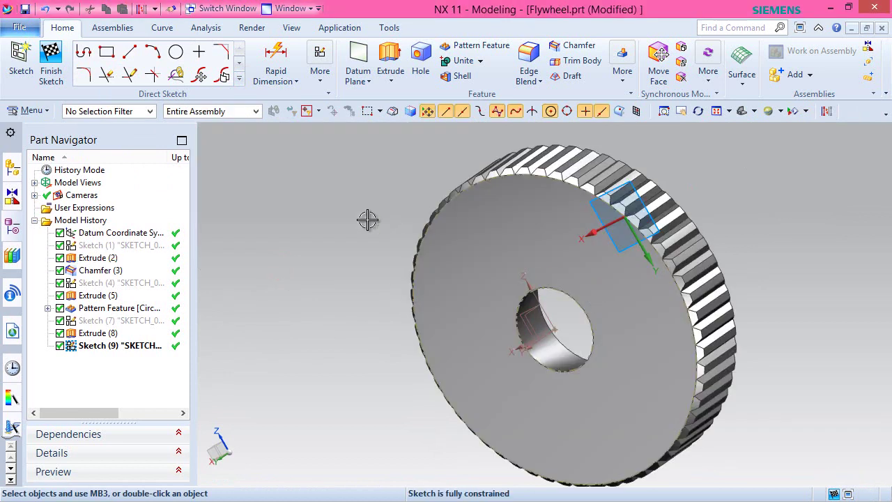
Sketch a circle of about 0.46 in diameter around the hole, centred on the hole's centre point.
left_click(176, 52)
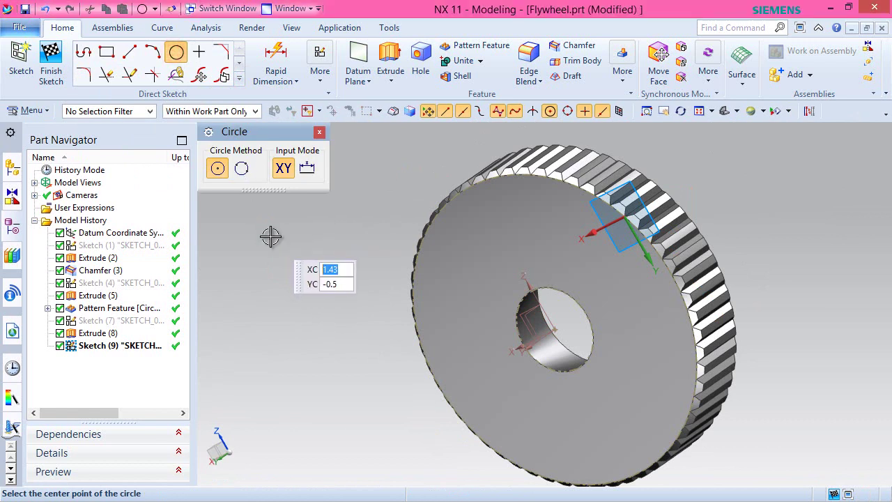
left_click(554, 328)
left_click(543, 388)
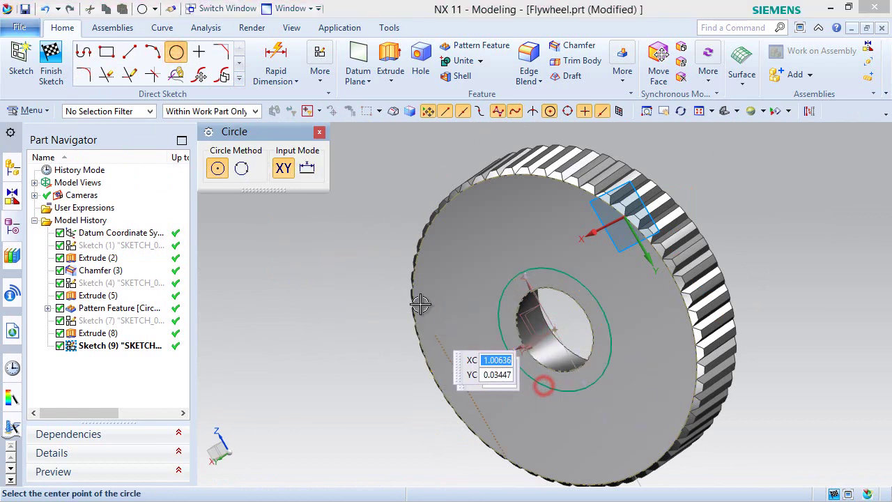
right_click(354, 222)
left_click(370, 172)
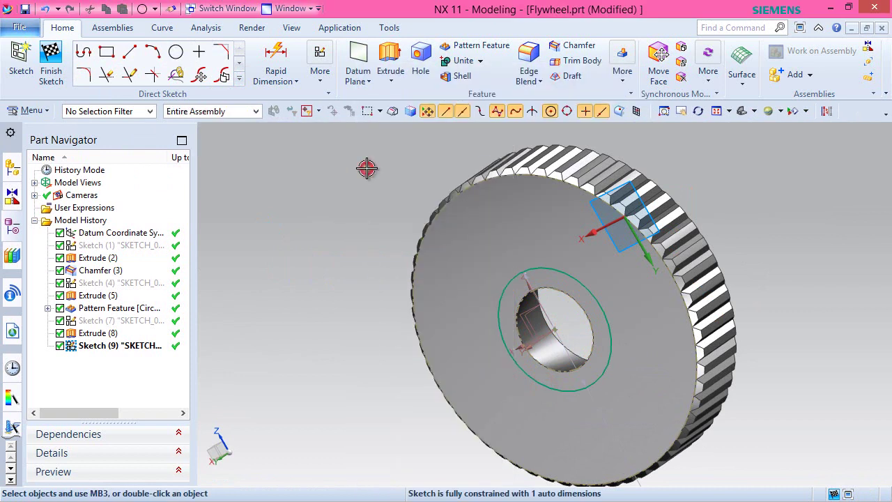
Dimension the new circle around the hole with Rapid Dimension and set its diameter to 0.325 in.
left_click(277, 60)
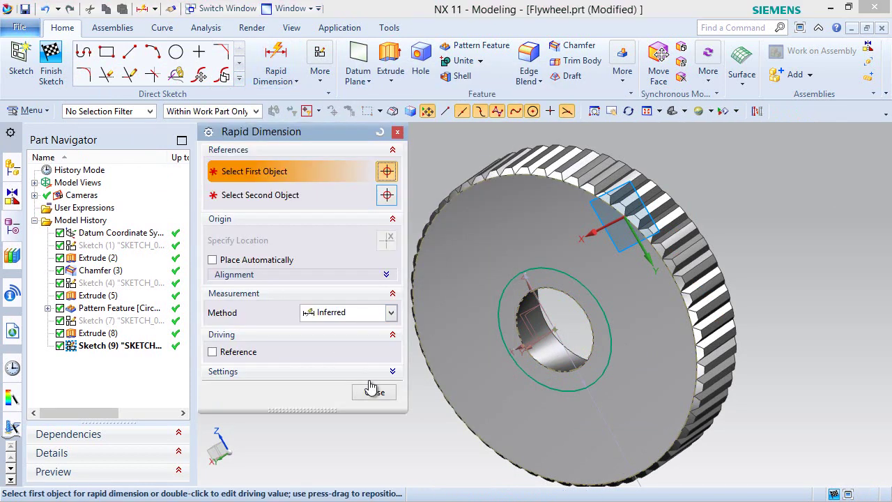
left_click(504, 292)
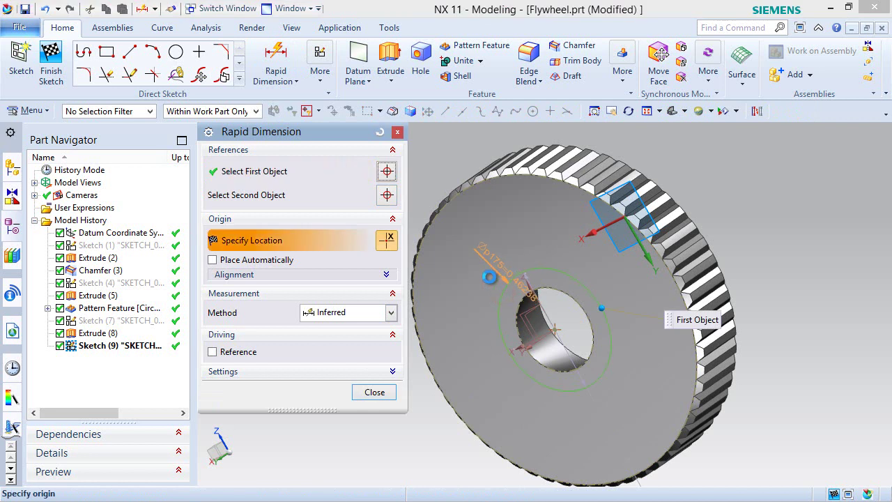
left_click(551, 217)
type(".325")
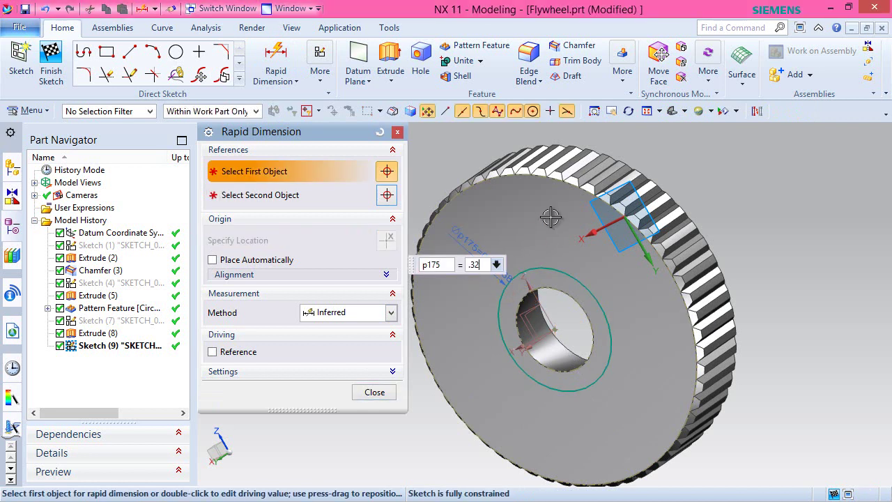
key("Return")
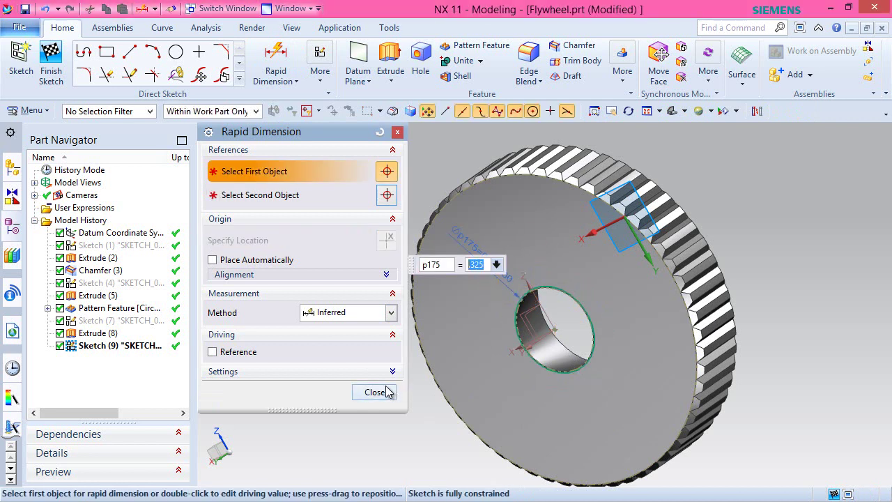
left_click(384, 391)
Finish the sketch and select its 0.325 in circle around the hole as the section of a new Extrude.
right_click(331, 214)
left_click(355, 209)
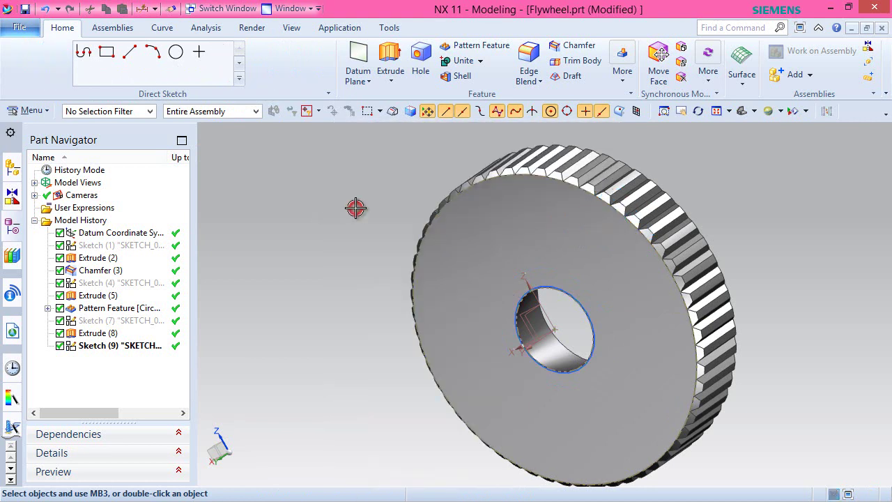
left_click(180, 65)
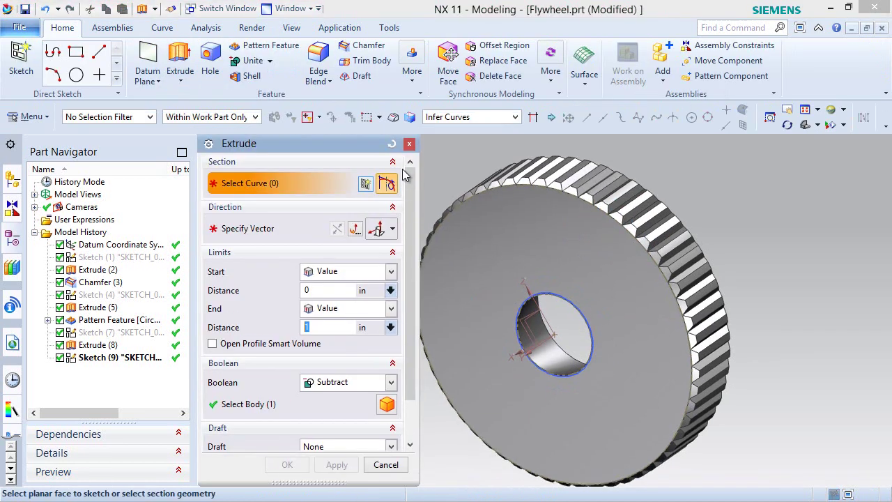
scroll(402, 174, "down", 1)
scroll(502, 313, "down", 6)
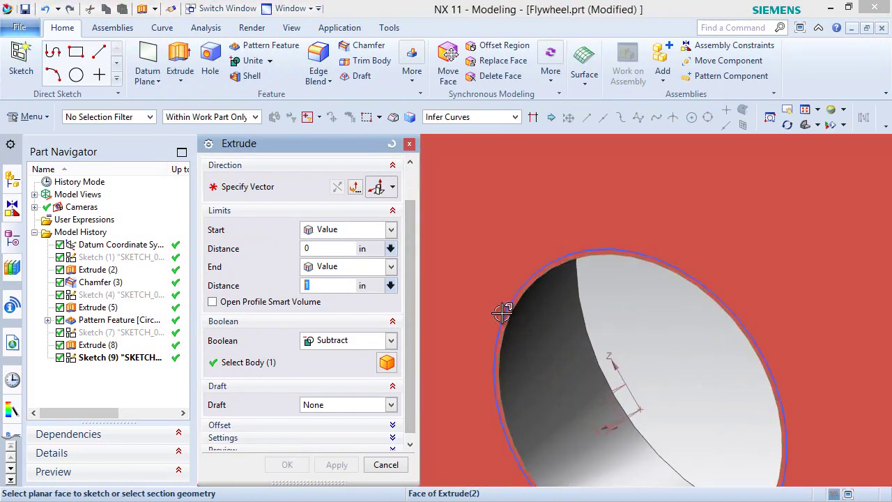
left_click(506, 317)
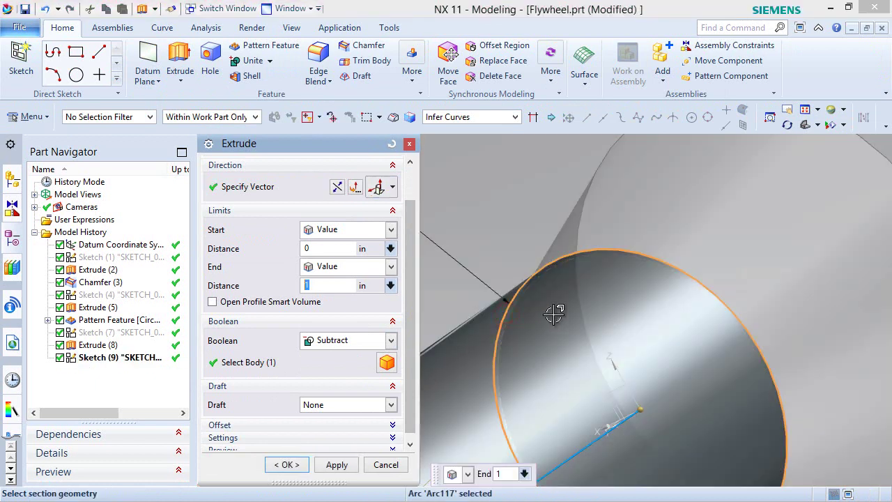
Reverse the extrusion into the disc, set its end limit to Through All, and create it as a Subtract cut.
scroll(554, 315, "up", 8)
left_click(337, 187)
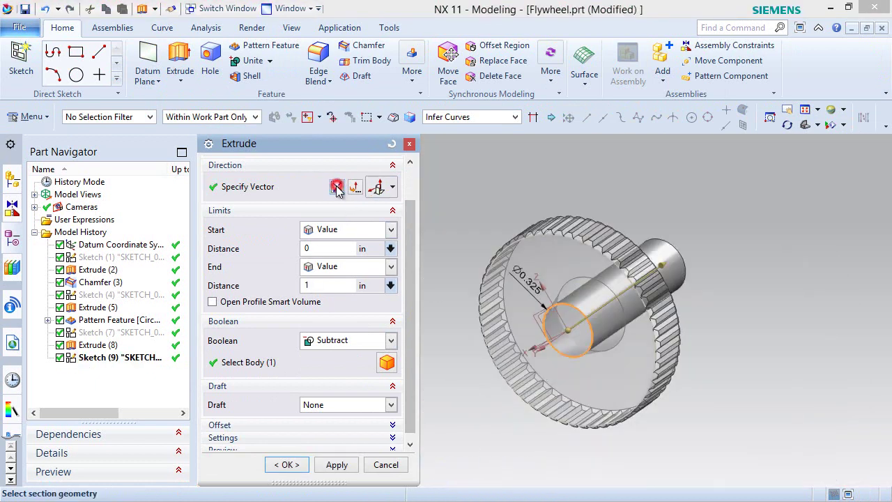
left_click(389, 267)
left_click(356, 354)
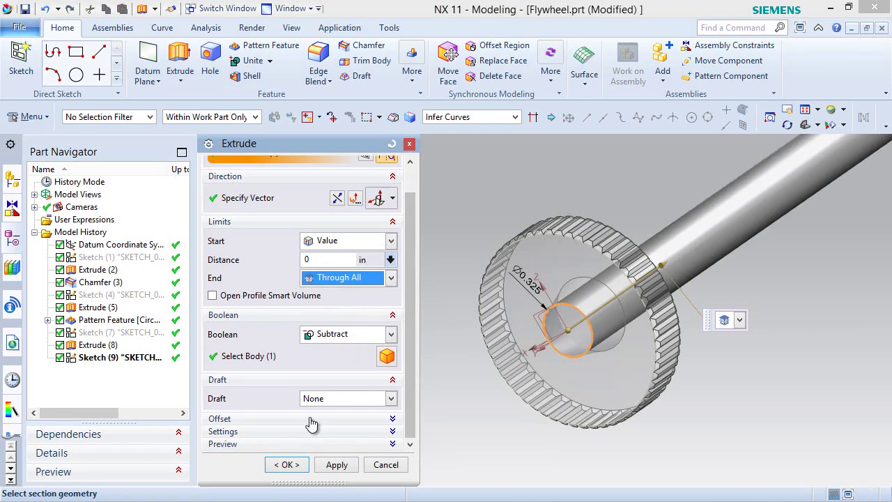
left_click(289, 465)
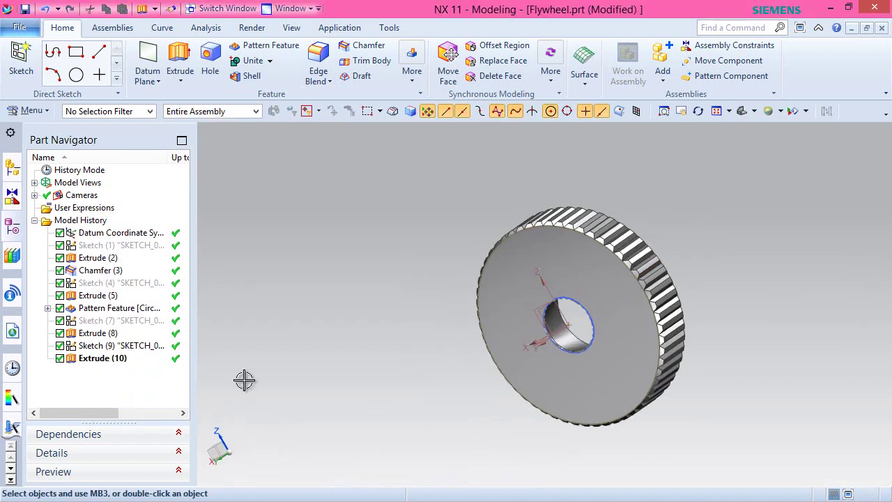
Hide the sketch of the 0.325 in circle and inspect the cut inside the centre hole.
right_click(129, 347)
left_click(150, 9)
left_click(604, 328)
key("Escape")
middle_click_drag(604, 328, 586, 337)
scroll(586, 337, "down", 3)
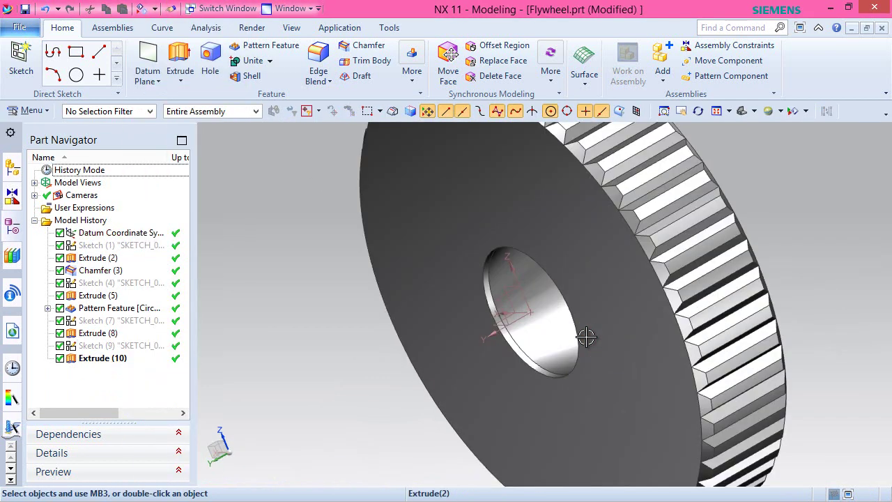
Save the finished flywheel part.
key("ctrl+z")
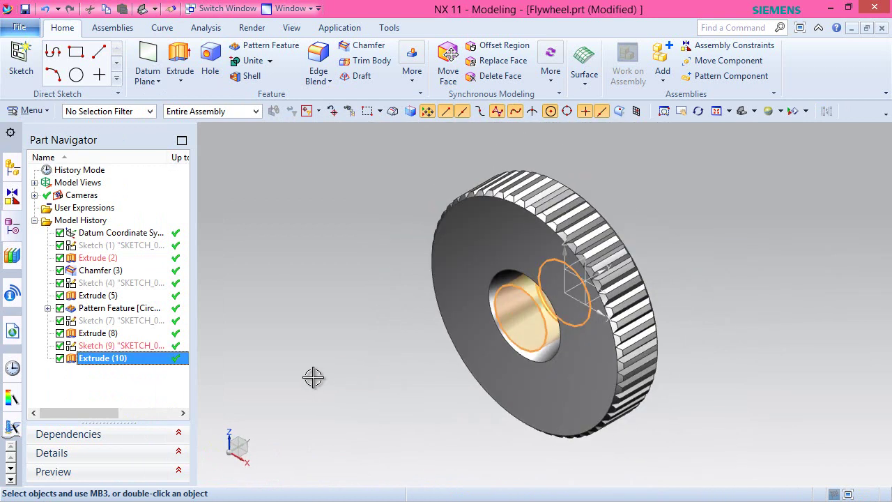
key("ctrl+y")
key("ctrl+s")
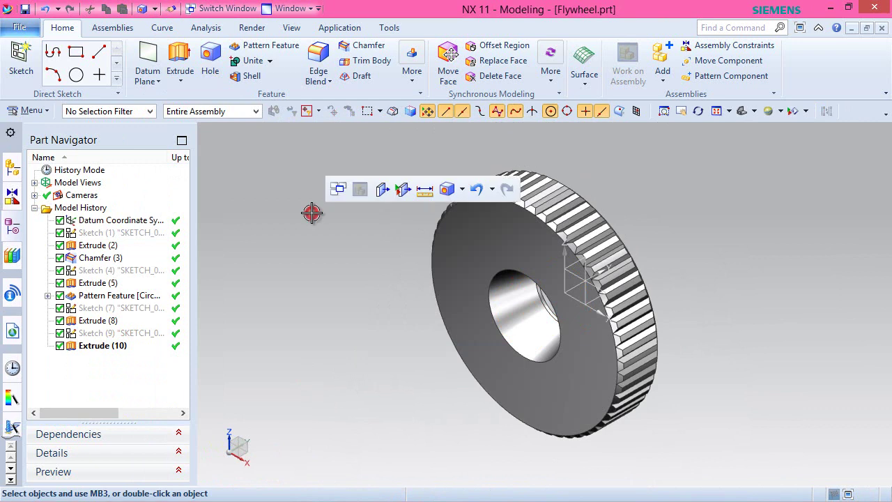
Start a general hole and place its sketch point on the flywheel's flat front face, near the upper rim.
left_click(210, 61)
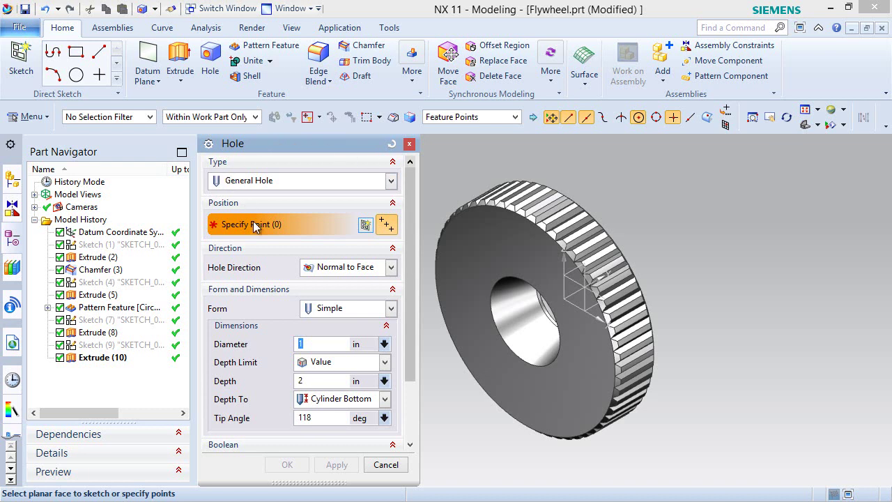
left_click(476, 254)
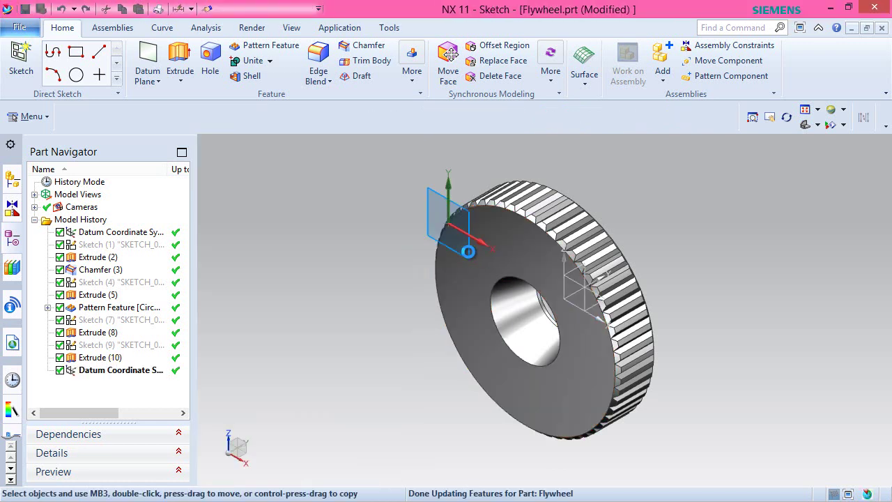
middle_click_drag(703, 327, 733, 247)
right_click(717, 222)
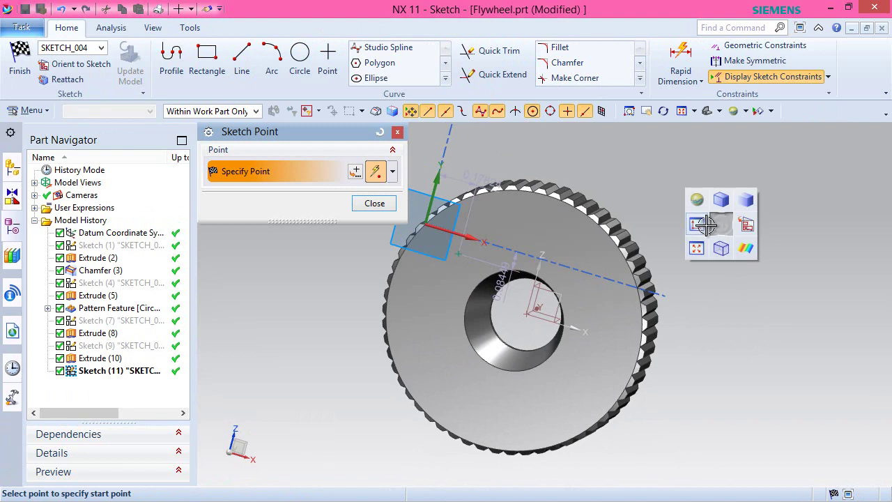
left_click(712, 224)
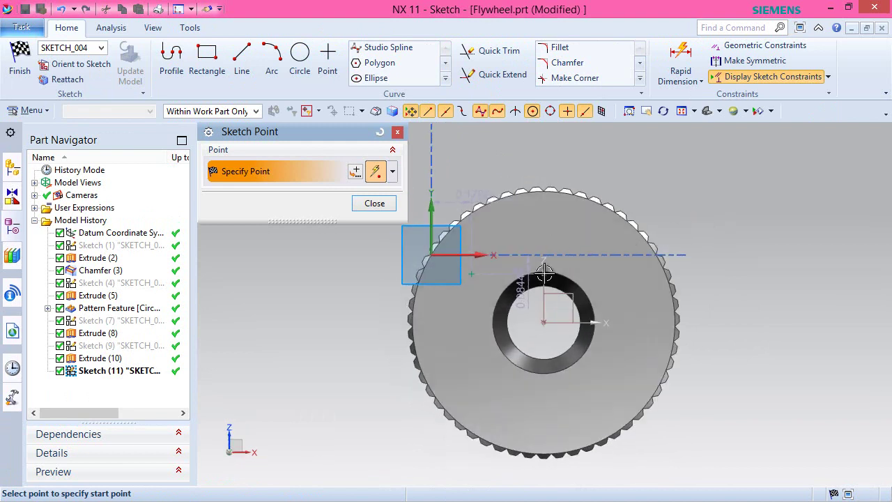
left_click(374, 203)
Align the hole's sketch point vertically with the origin point of the datum coordinate system.
scroll(537, 324, "up", 3)
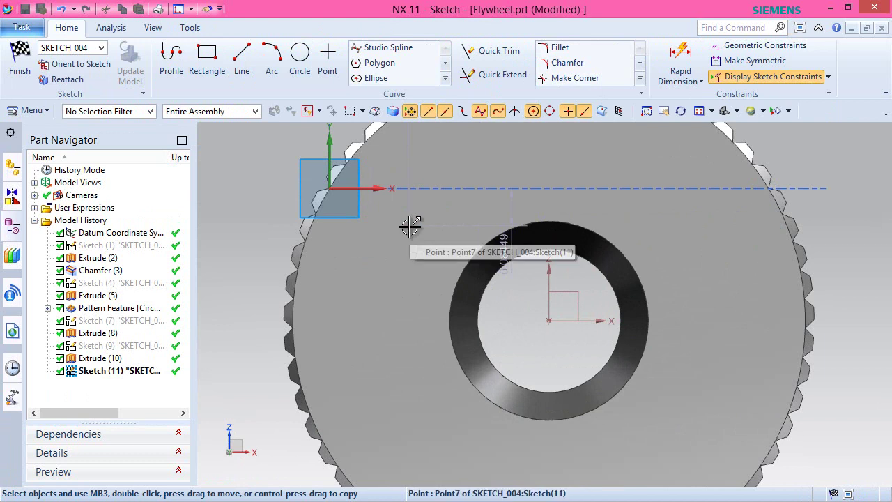
left_click(409, 226)
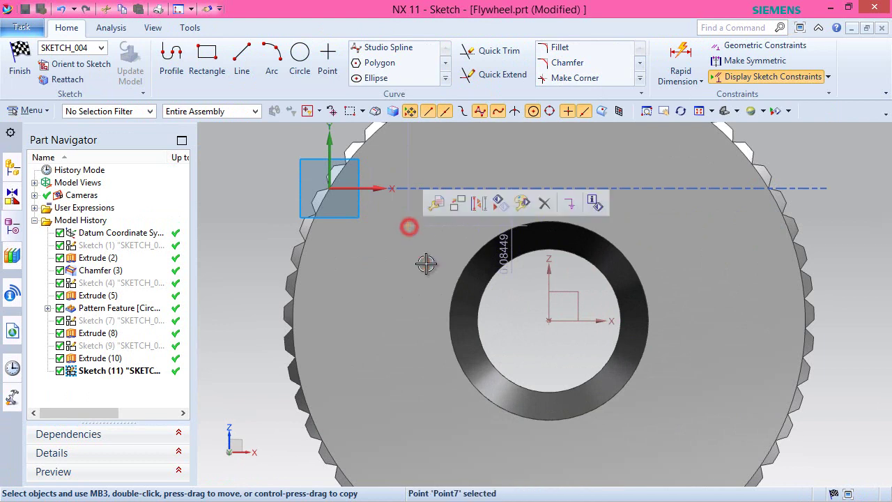
left_click(548, 322)
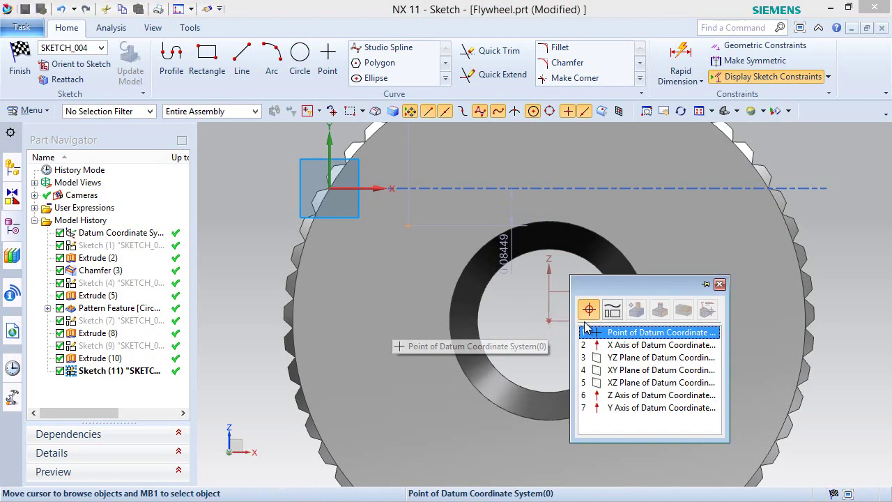
left_click(605, 333)
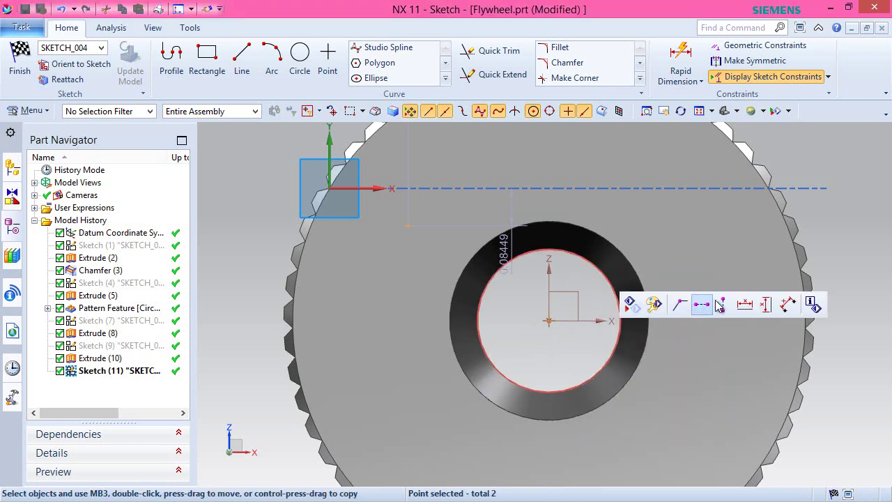
left_click(725, 306)
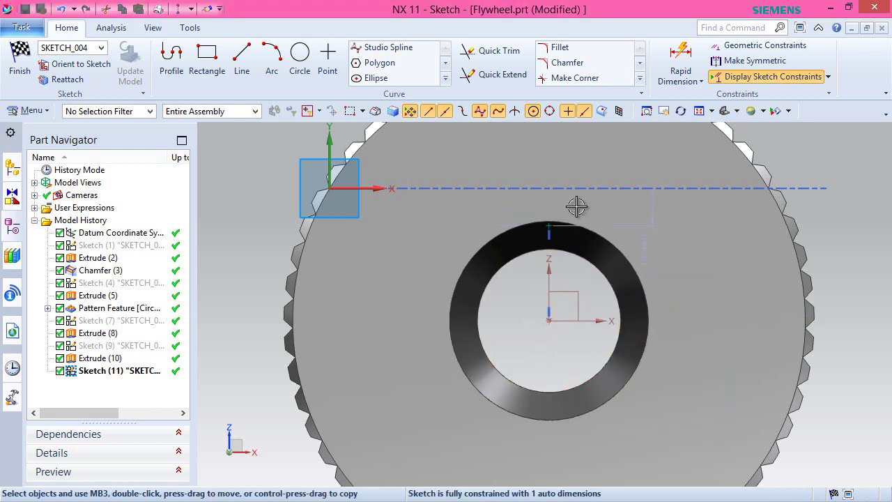
Dimension the vertical distance between the sketch point and the datum origin as 0.275 in.
left_click(680, 59)
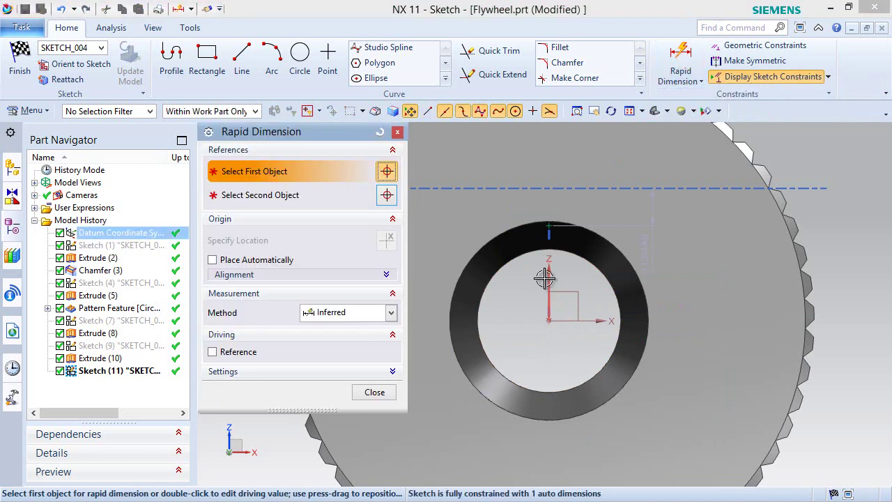
left_click(549, 225)
left_click(549, 320)
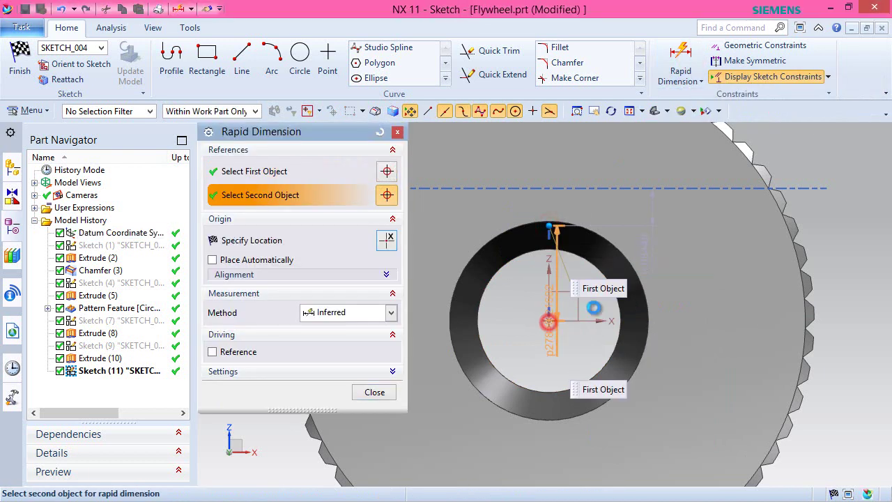
left_click(688, 296)
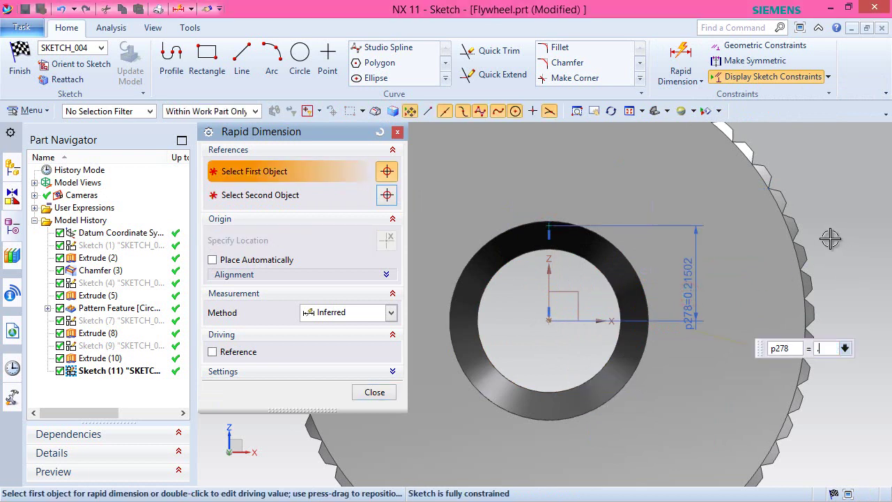
key("Return")
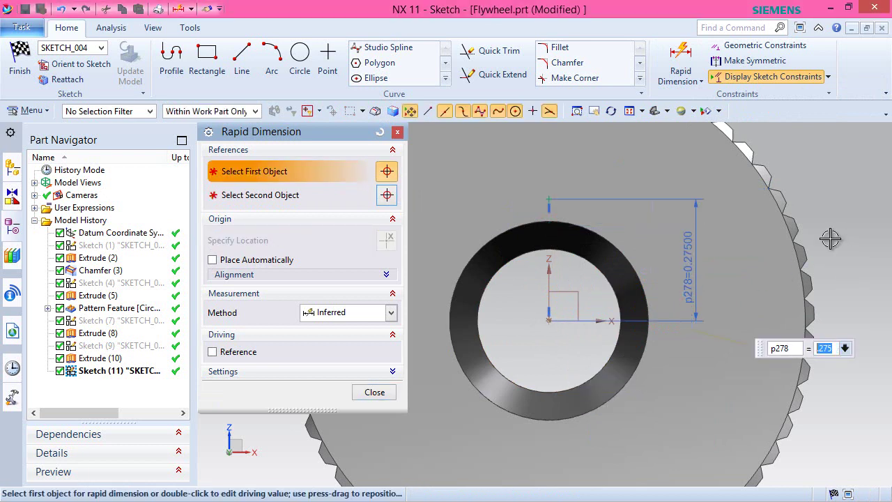
left_click(374, 393)
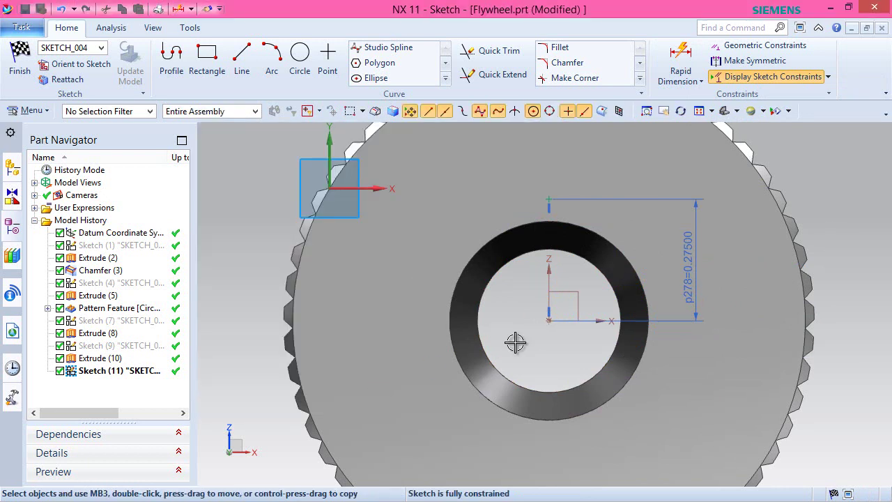
Finish the hole's position sketch and return to the hole definition.
right_click(520, 319)
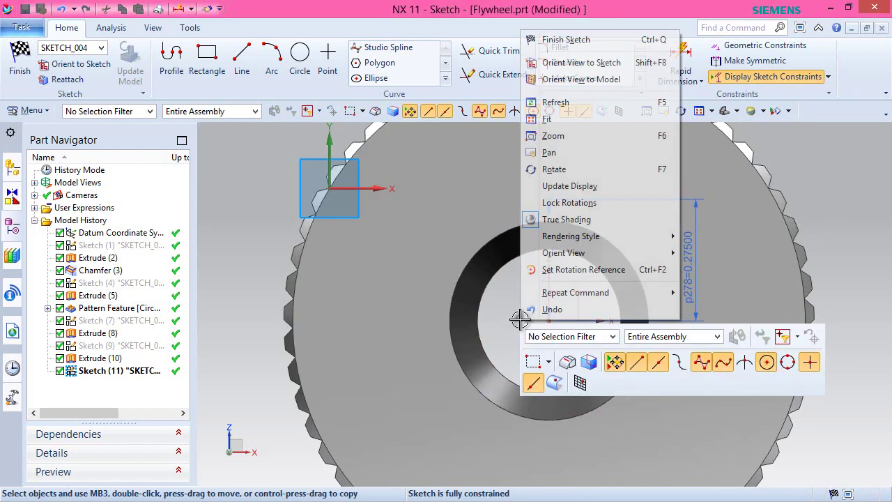
left_click(544, 40)
key("ctrl+h")
scroll(523, 305, "up", 3)
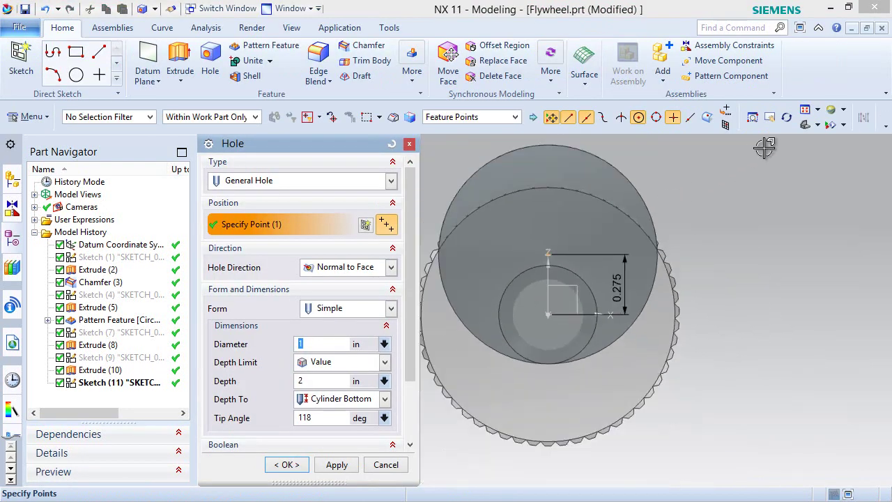
Create the simple hole with a diameter of 0.0825 in, subtracted from the flywheel, and save the part.
left_click(818, 126)
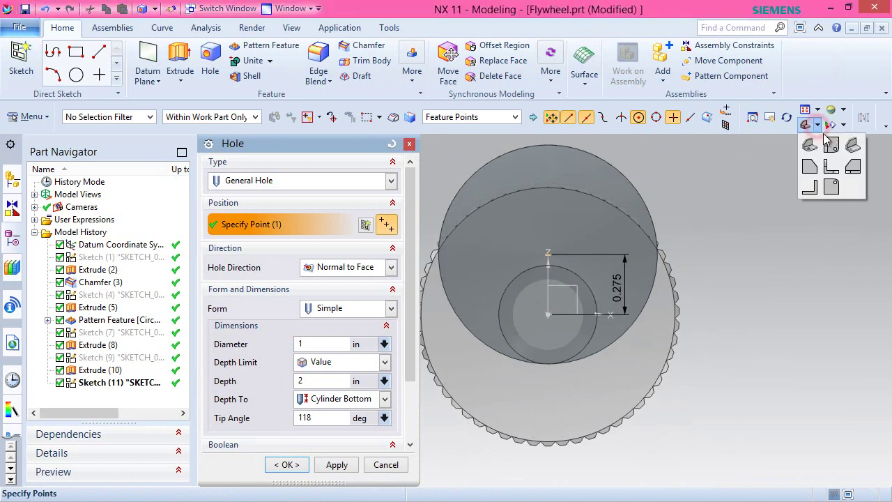
left_click(853, 146)
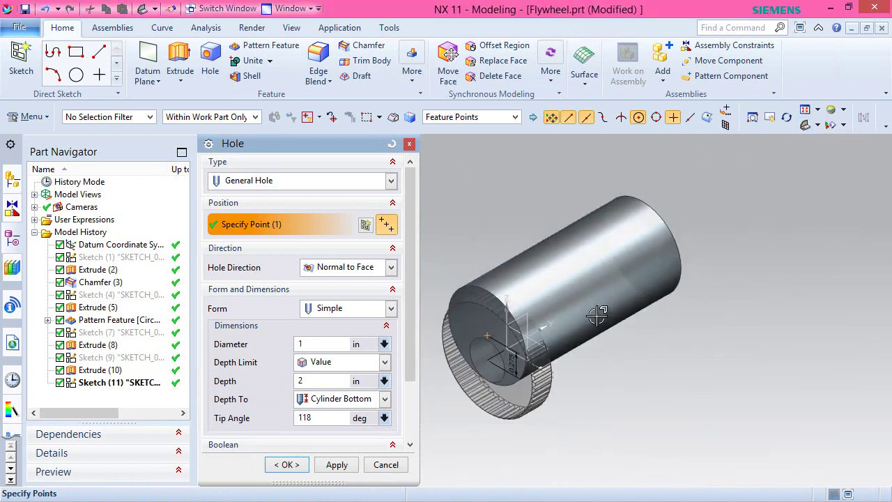
scroll(464, 396, "up", 2)
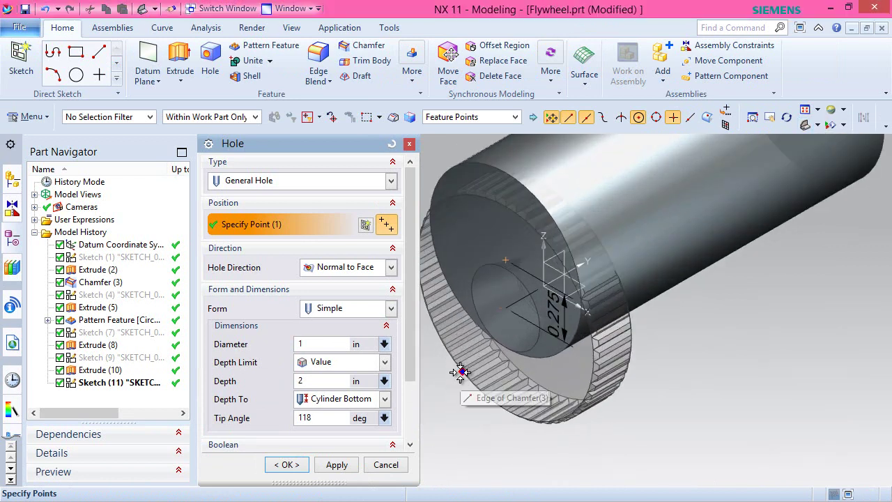
left_click(329, 341)
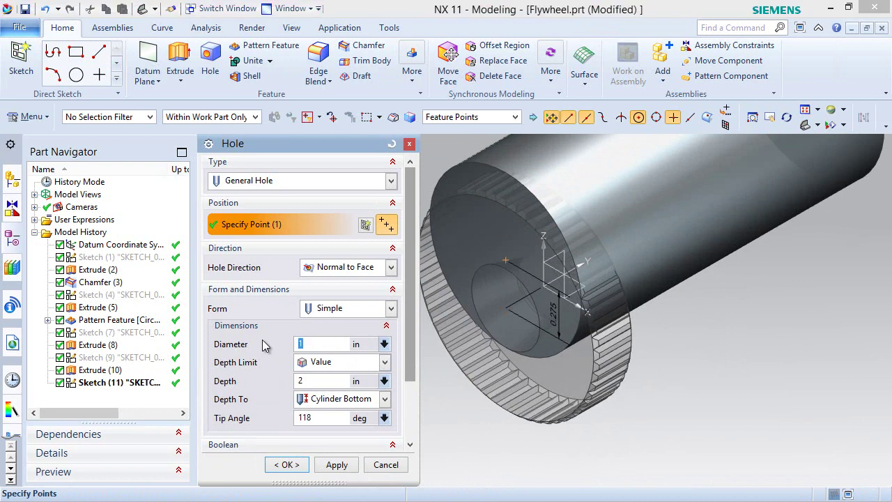
type("0.0825")
key("Return")
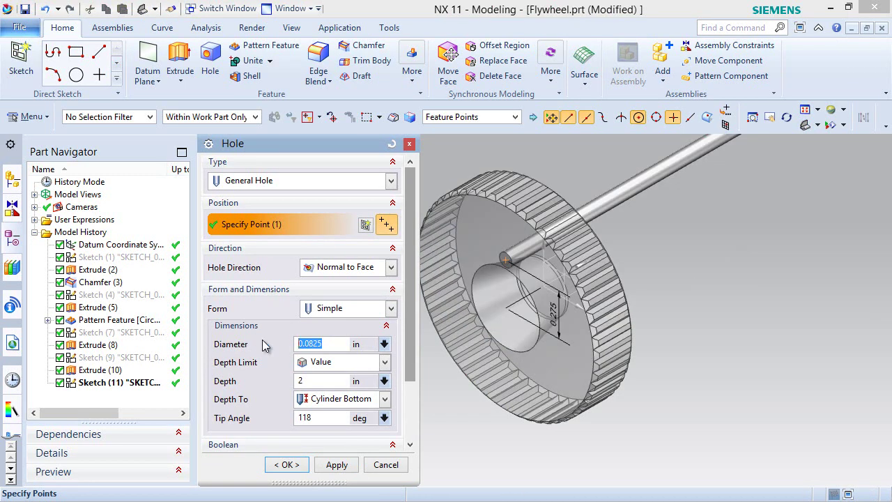
left_click_drag(410, 346, 413, 397)
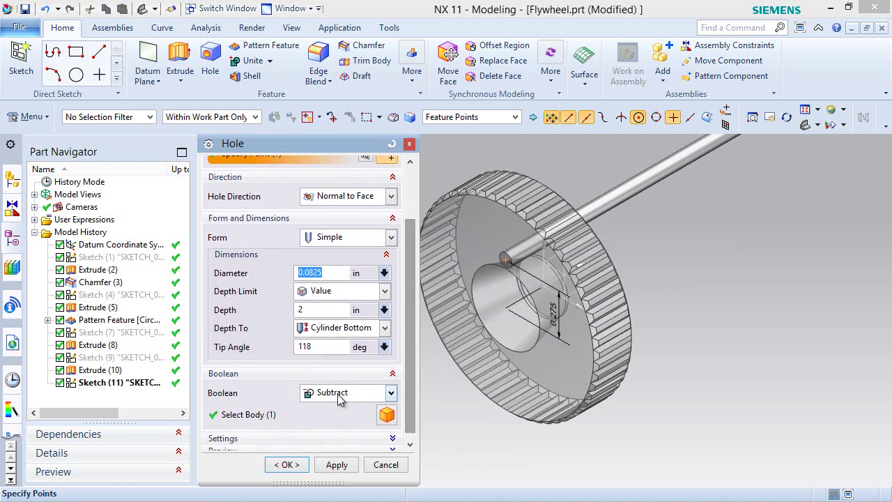
left_click(289, 464)
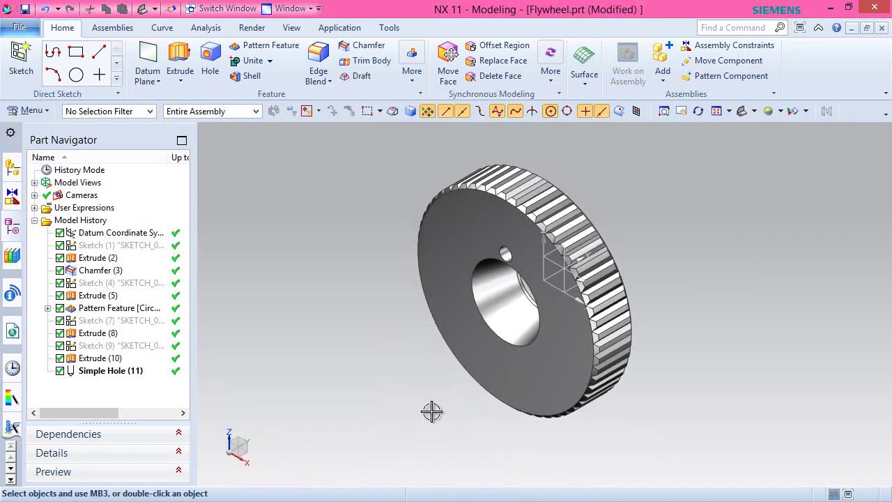
left_click(24, 9)
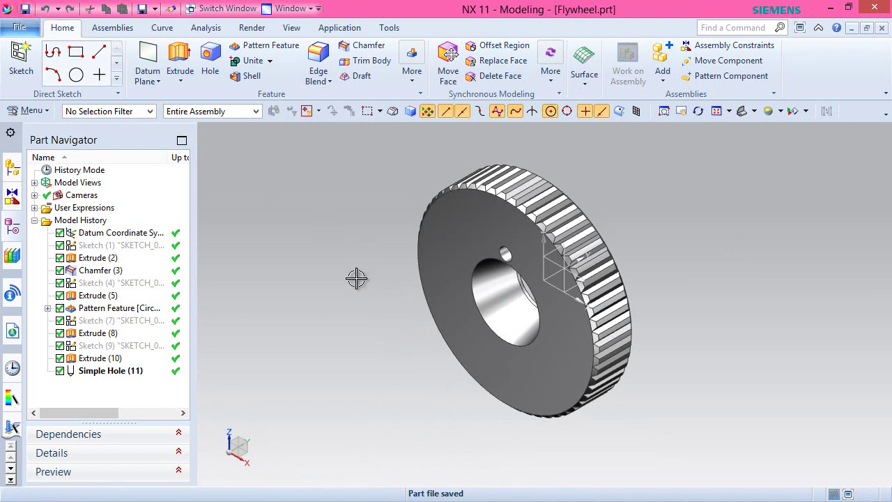
Reopen the small simple hole for editing, enter its position sketch and orient the view to the sketch plane.
left_click(117, 372)
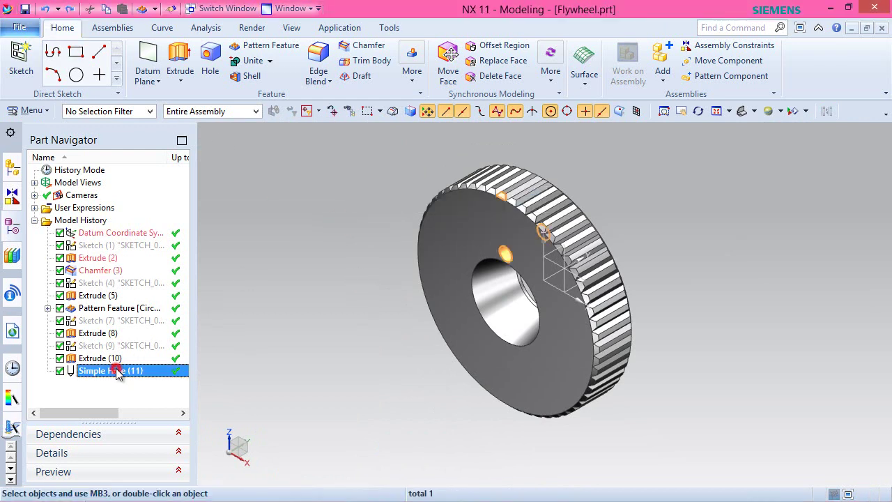
right_click(117, 374)
left_click(146, 48)
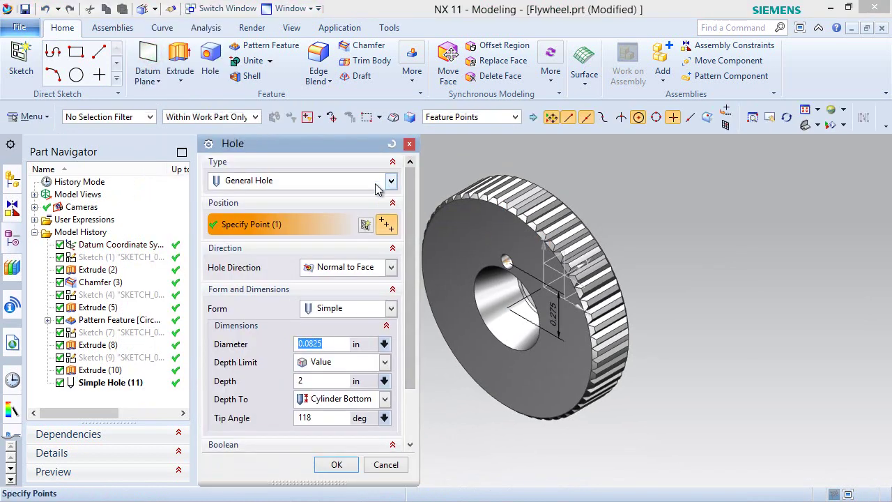
left_click(369, 226)
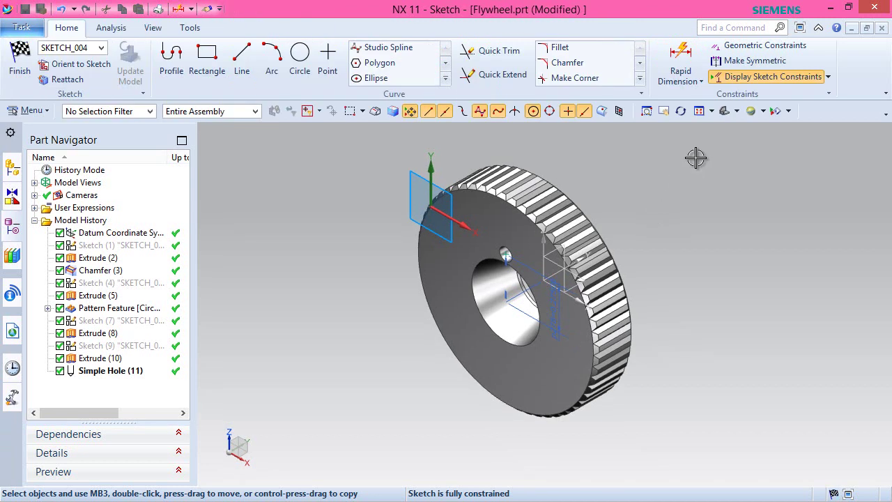
middle_click_drag(671, 281, 695, 207)
right_click(693, 209)
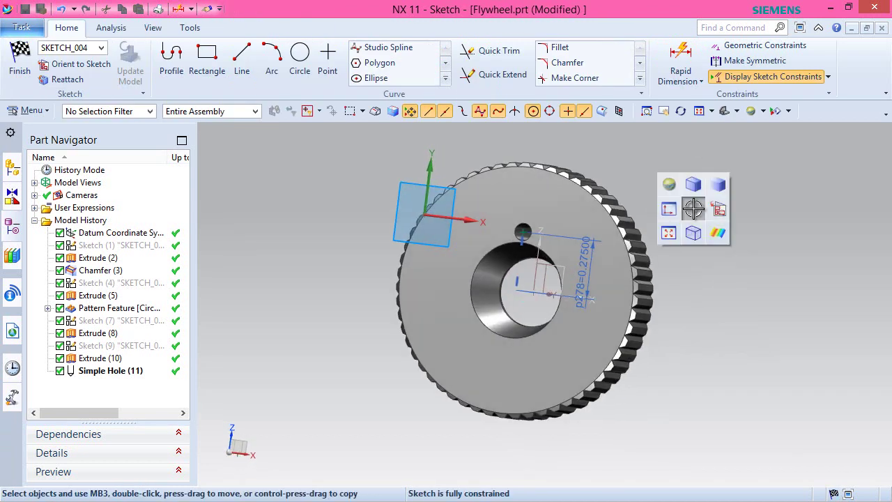
left_click(672, 207)
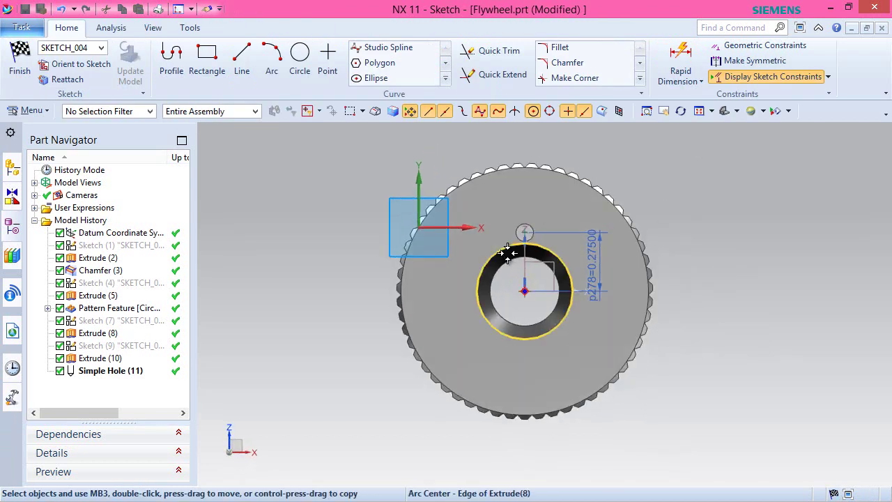
Add a second sketch point below the central bore, about 0.56 in below the existing hole point.
scroll(507, 253, "up", 2)
scroll(507, 253, "up", 1)
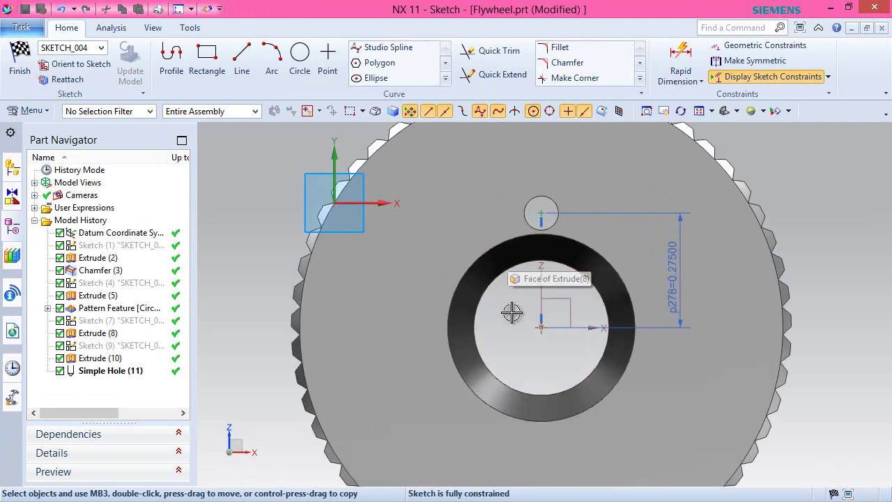
left_click(327, 59)
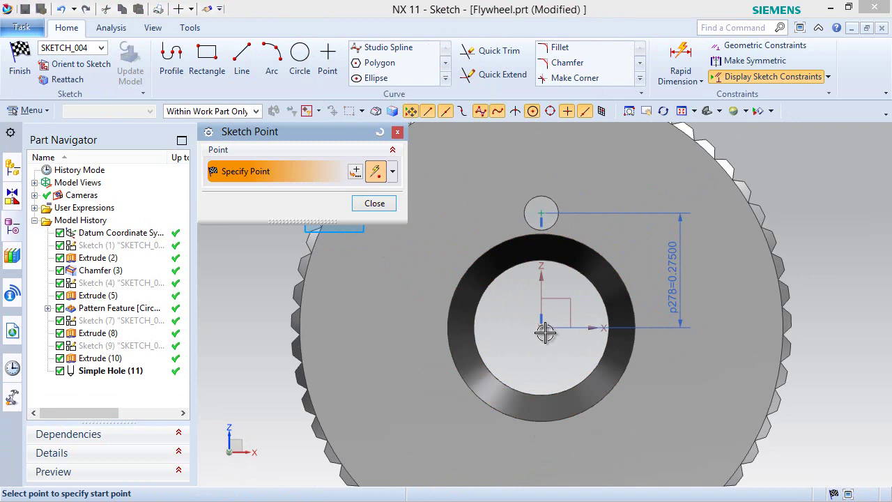
left_click(537, 445)
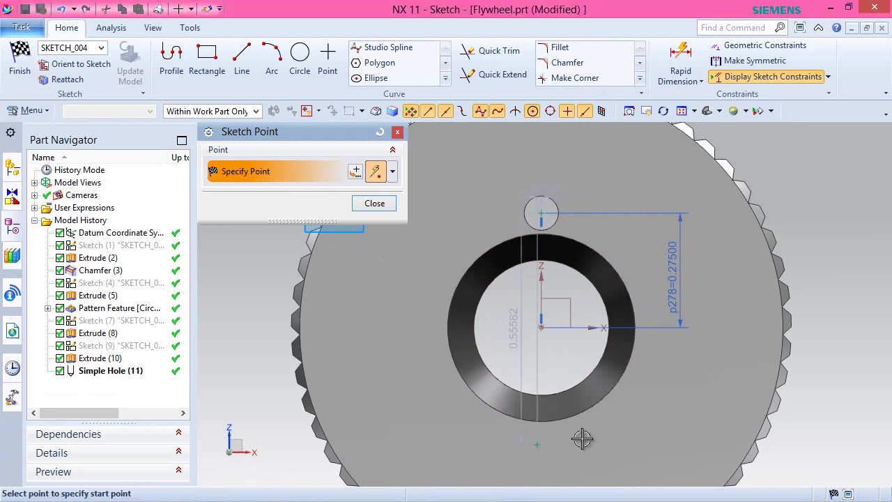
right_click(583, 438)
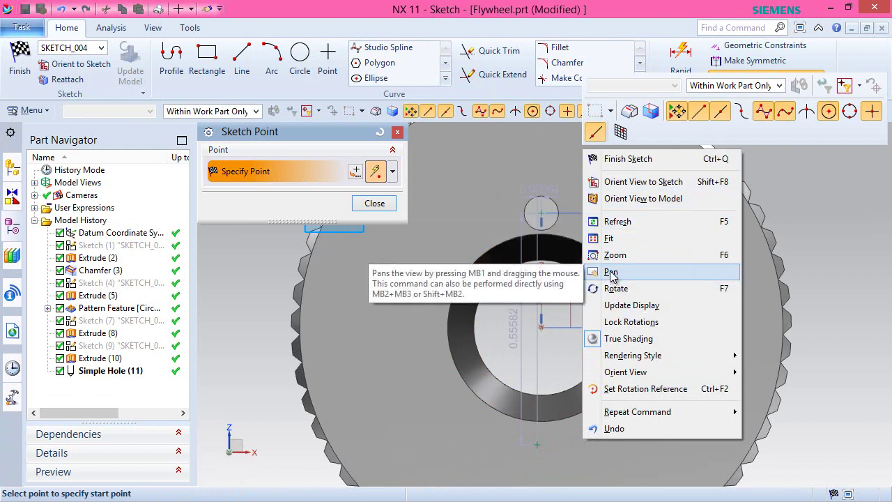
left_click(569, 383)
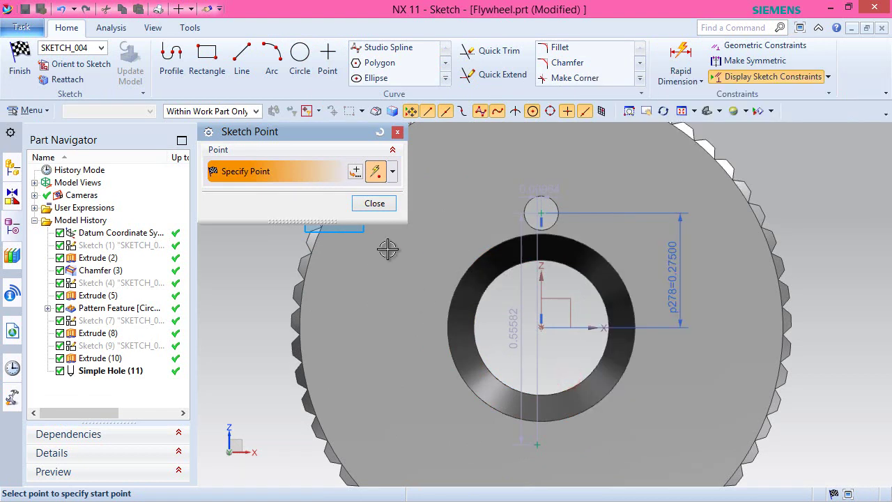
left_click(371, 203)
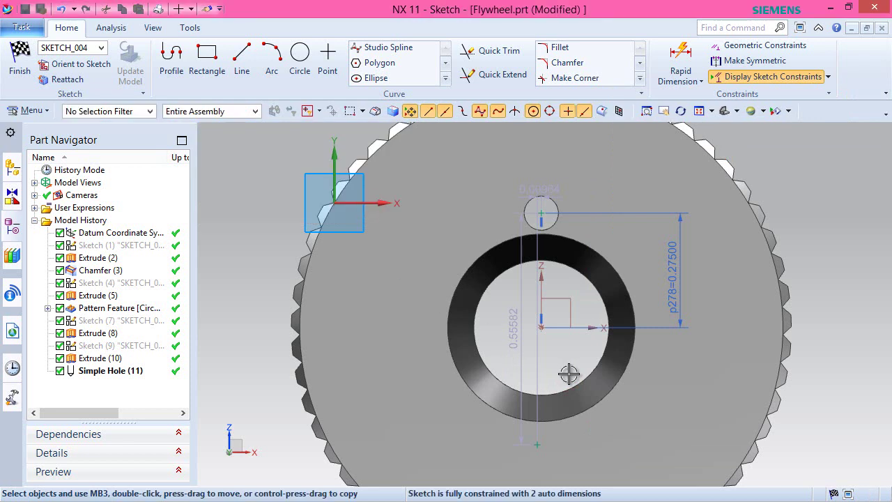
Constrain the sketch point below the bore to align vertically with the bore's centre.
left_click(539, 448)
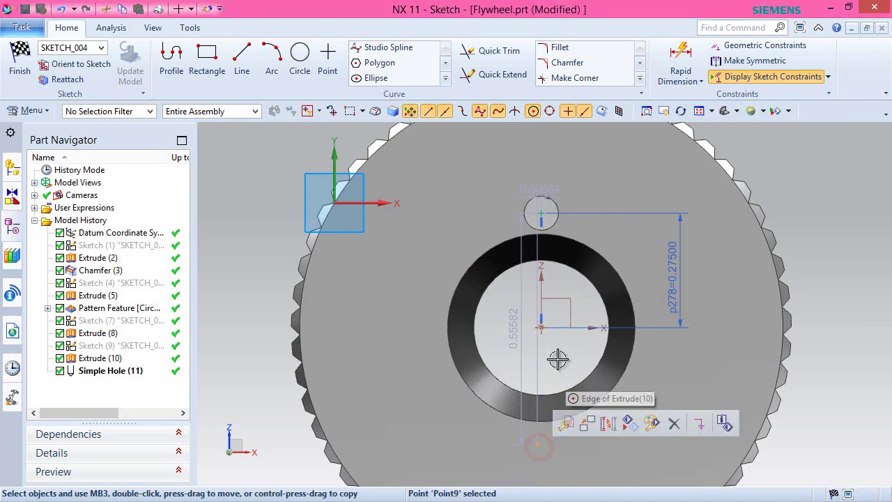
left_click(543, 327)
left_click(613, 302)
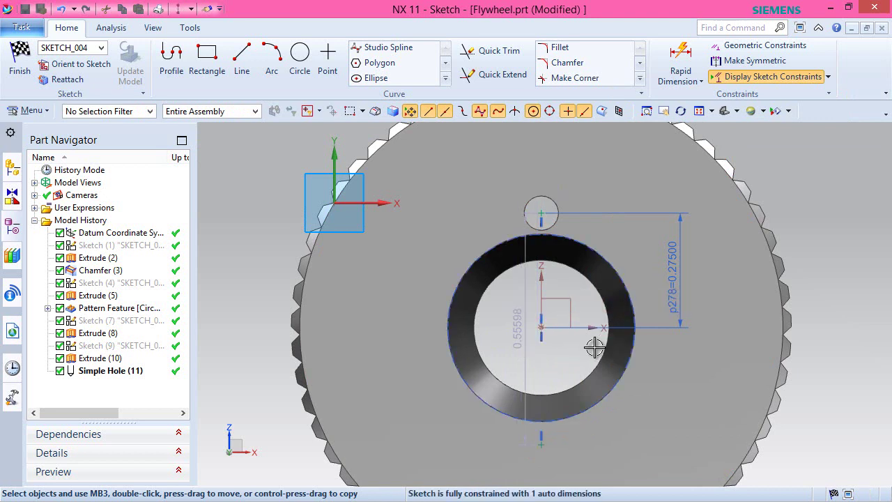
Dimension the lower sketch point 0.275 in vertically from the bore's centre.
left_click(682, 56)
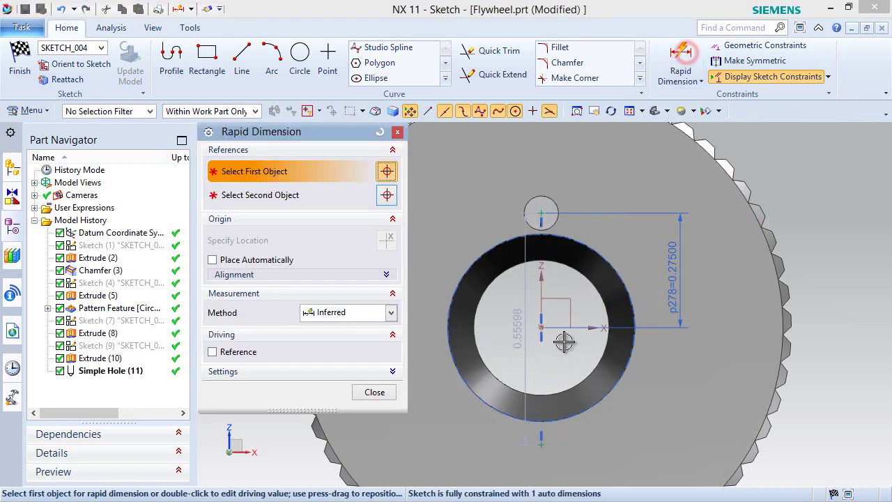
left_click(542, 325)
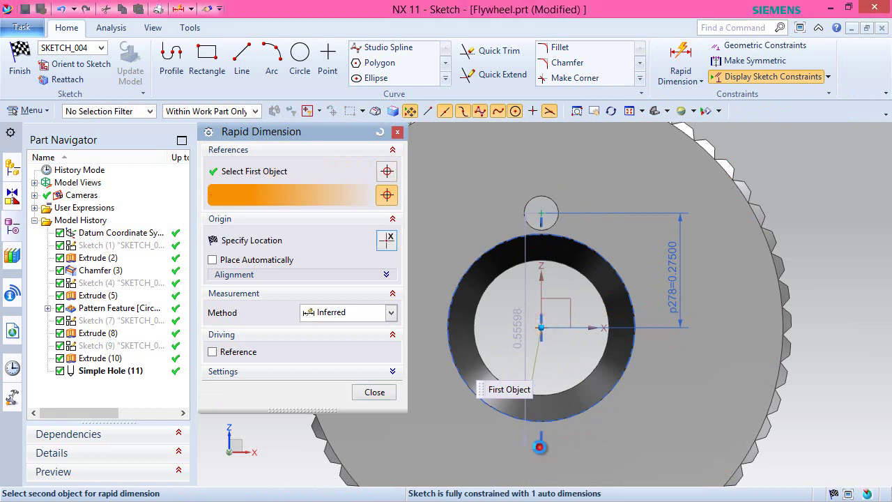
left_click(541, 439)
left_click(658, 407)
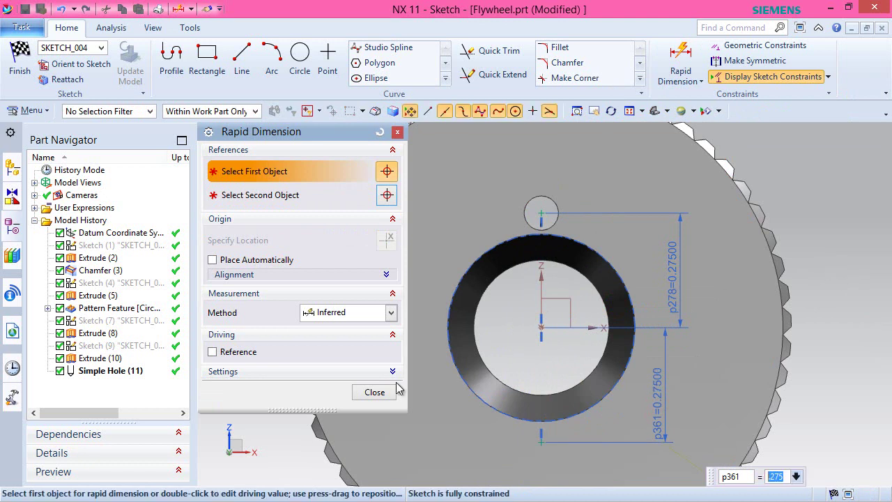
left_click(376, 392)
Finish the position sketch, apply the edited hole feature with both points, and save the part.
right_click(786, 176)
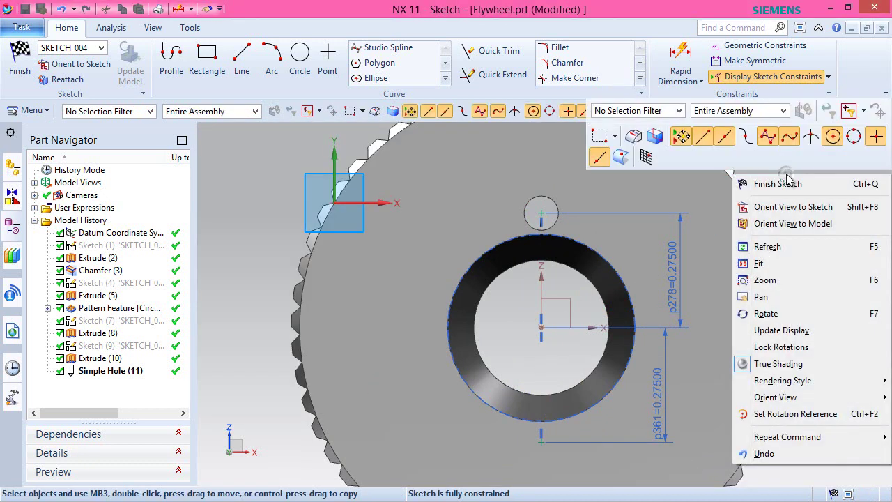
left_click(781, 184)
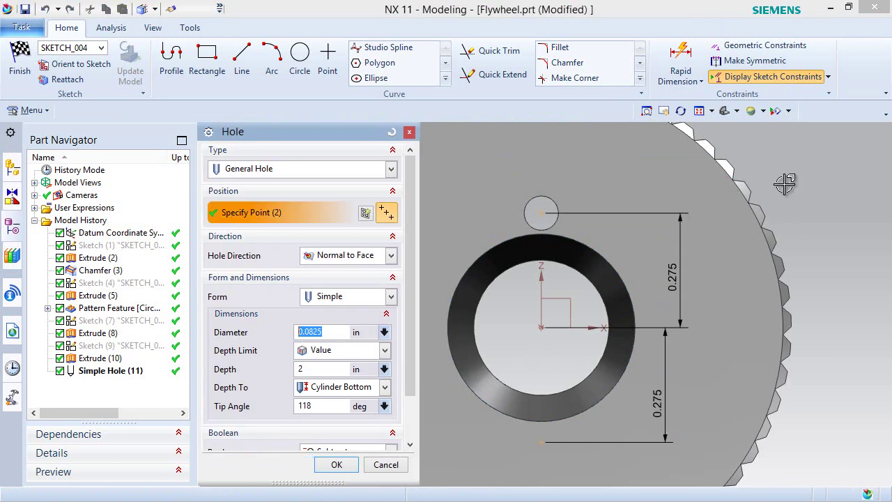
left_click(819, 126)
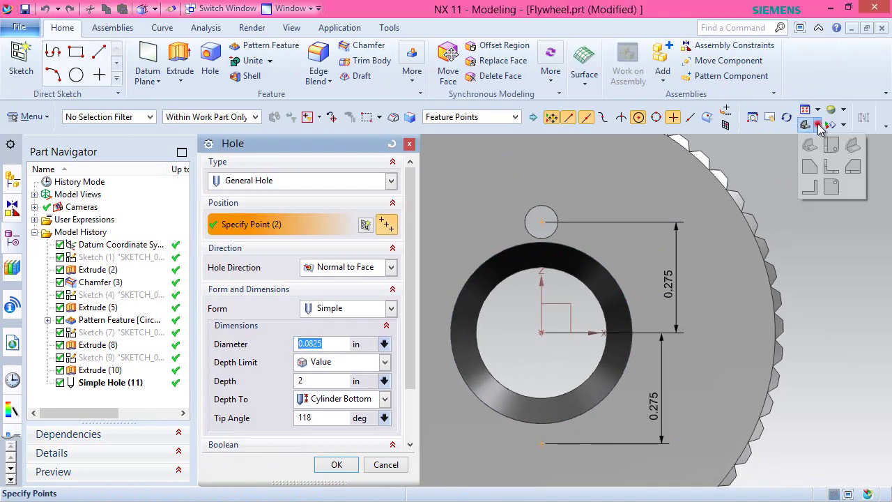
left_click(855, 146)
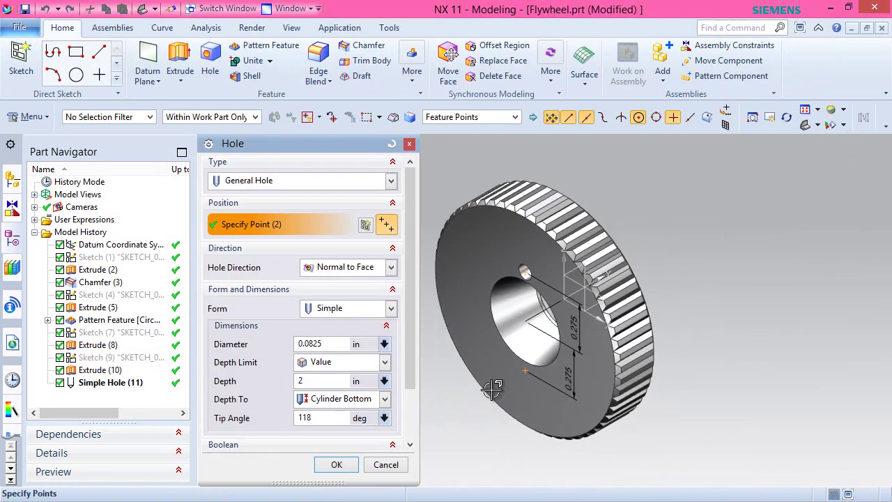
left_click(339, 465)
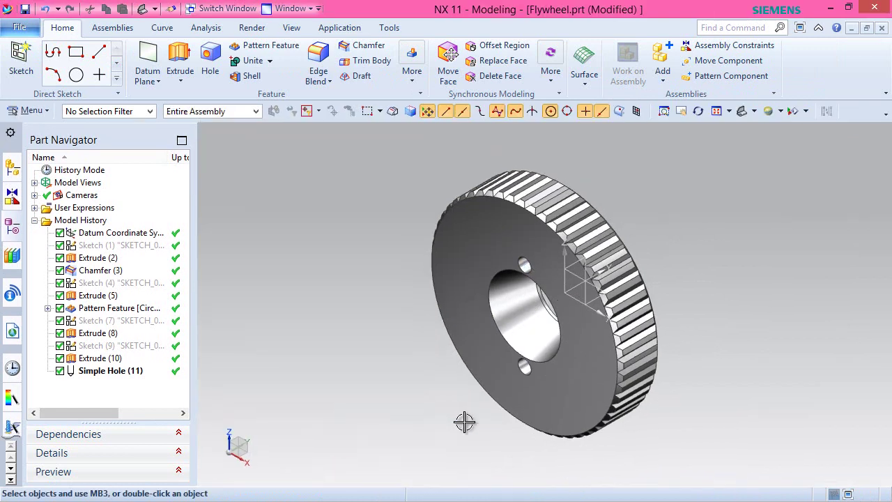
left_click(24, 10)
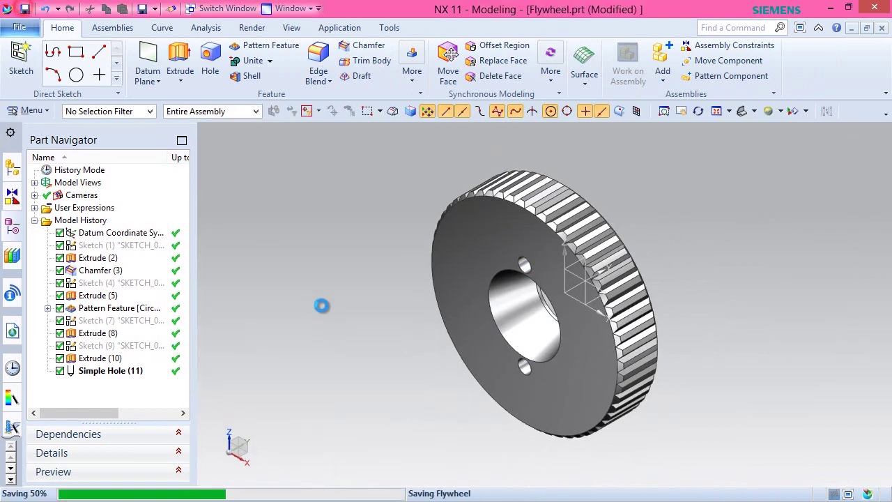
left_click(320, 304)
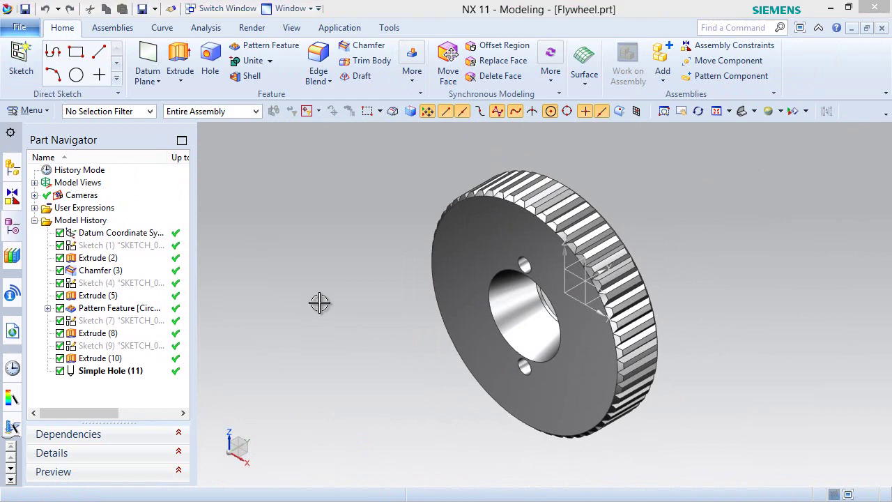
Start a new sketch on the flywheel's front face, keeping the inferred plane and horizontal reference.
left_click(21, 59)
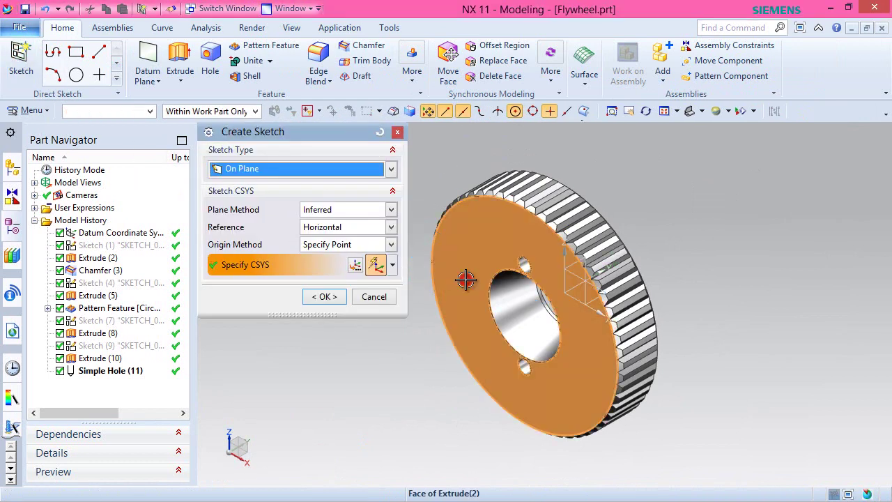
left_click(466, 279)
left_click(325, 296)
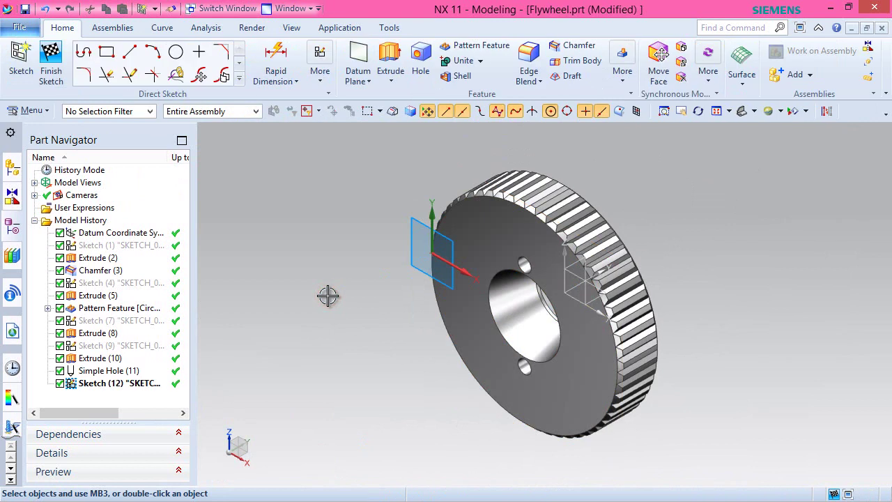
Project all edges of the flywheel's front face into the new sketch.
left_click(239, 78)
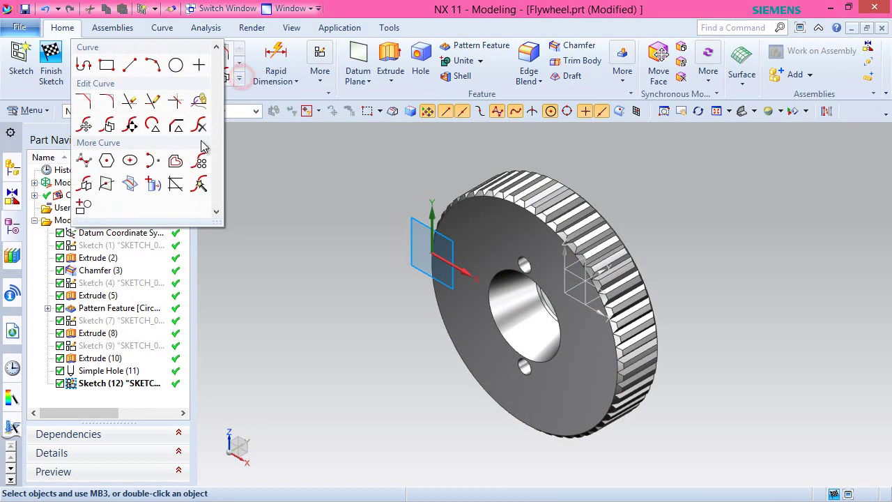
left_click(149, 182)
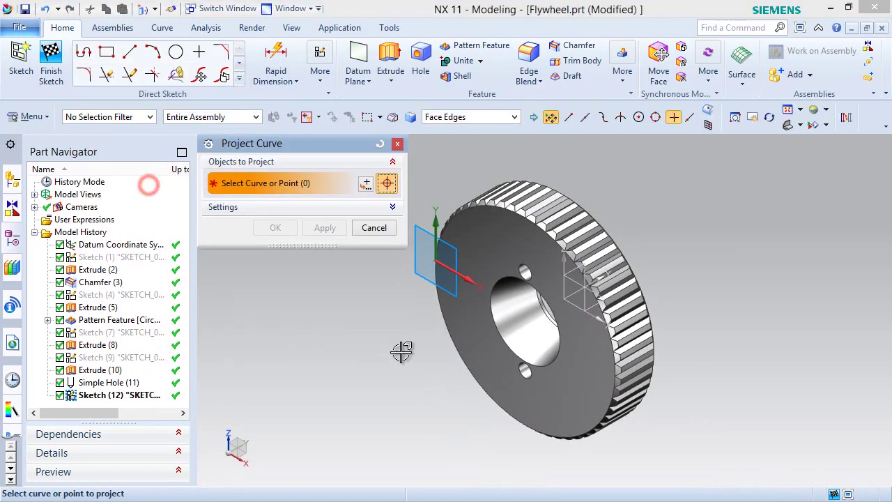
left_click(496, 331)
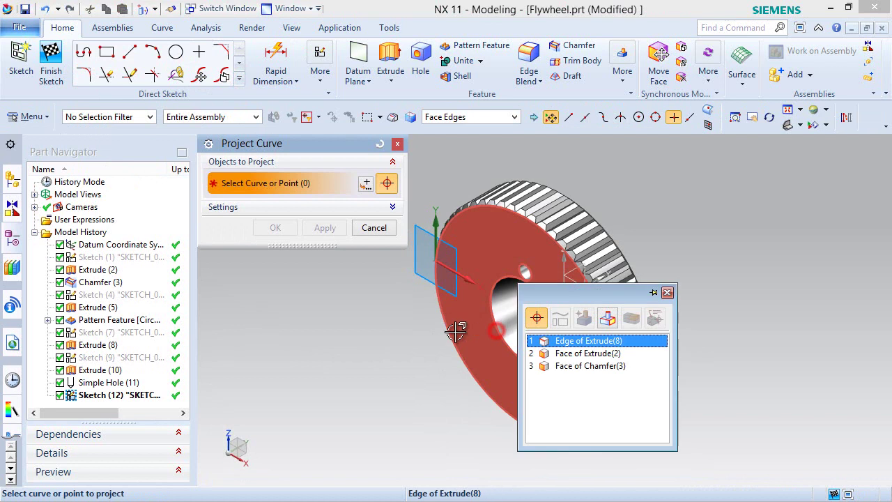
left_click(558, 352)
left_click(275, 229)
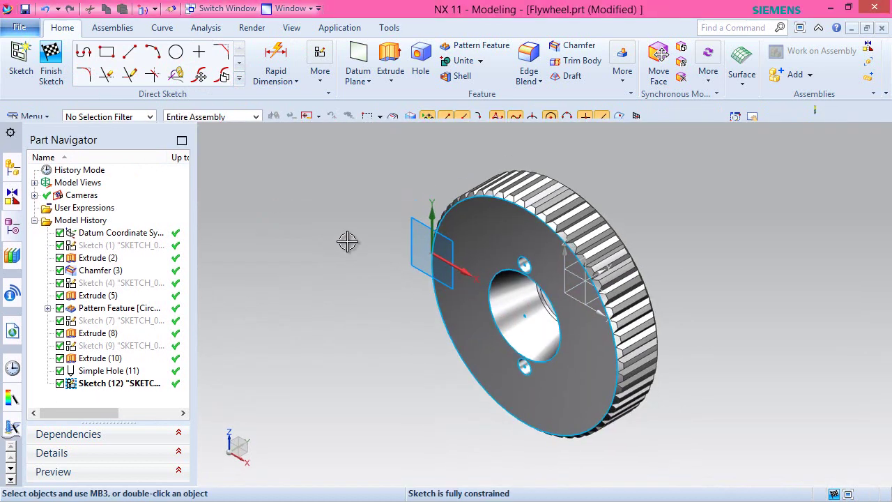
Convert all the projected edge curves in the sketch to reference curves.
left_click(827, 111)
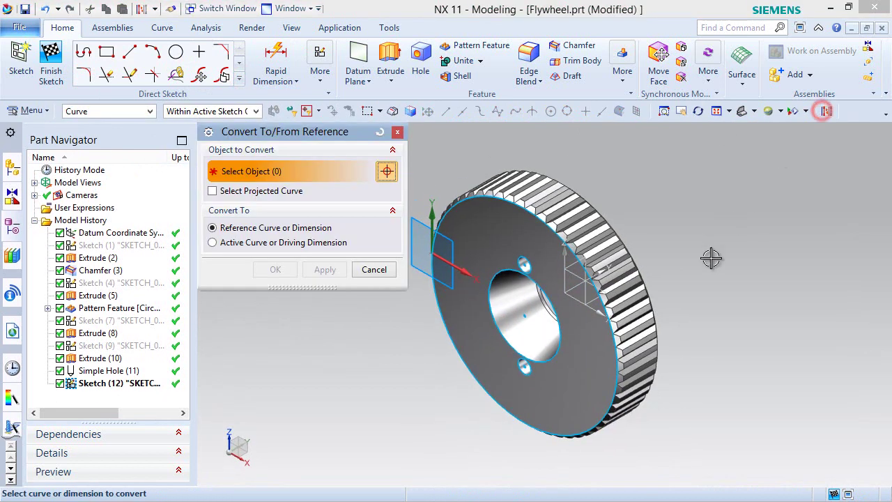
scroll(718, 246, "down", 1)
left_click_drag(437, 146, 669, 438)
left_click(276, 269)
scroll(626, 328, "up", 1)
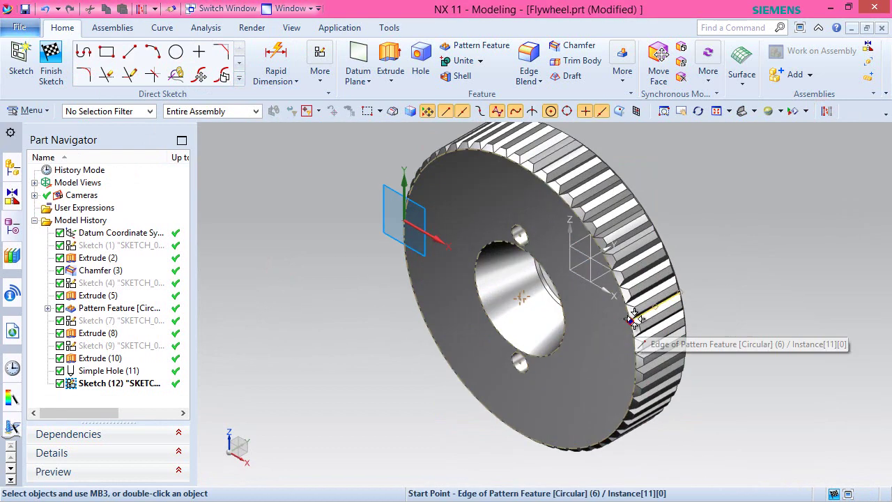
Draw a 1.06 in diameter circle centred on the bore.
left_click(180, 58)
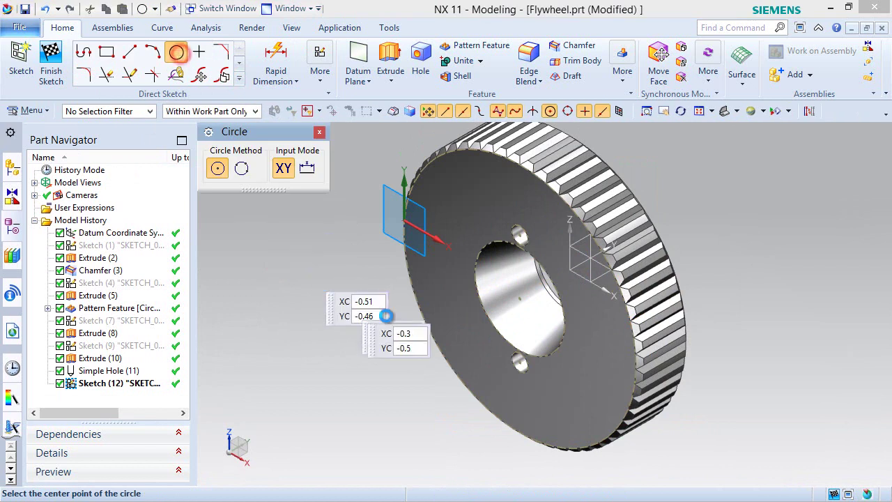
left_click(520, 300)
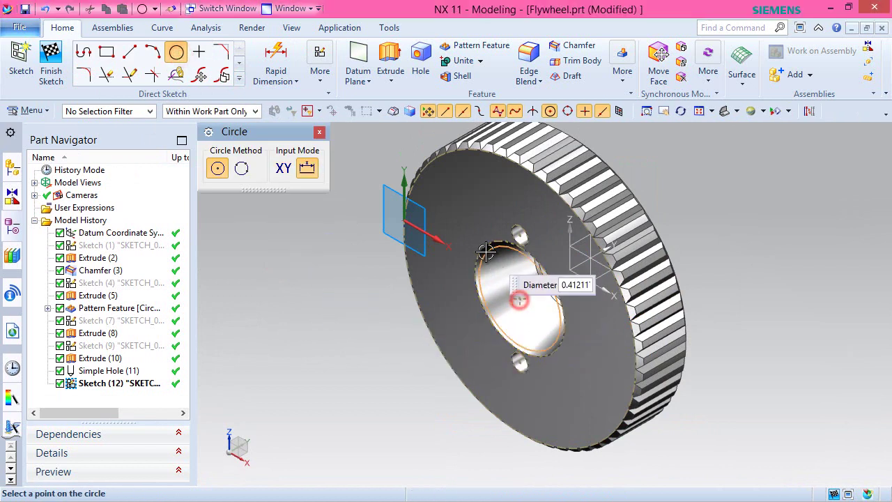
left_click(465, 220)
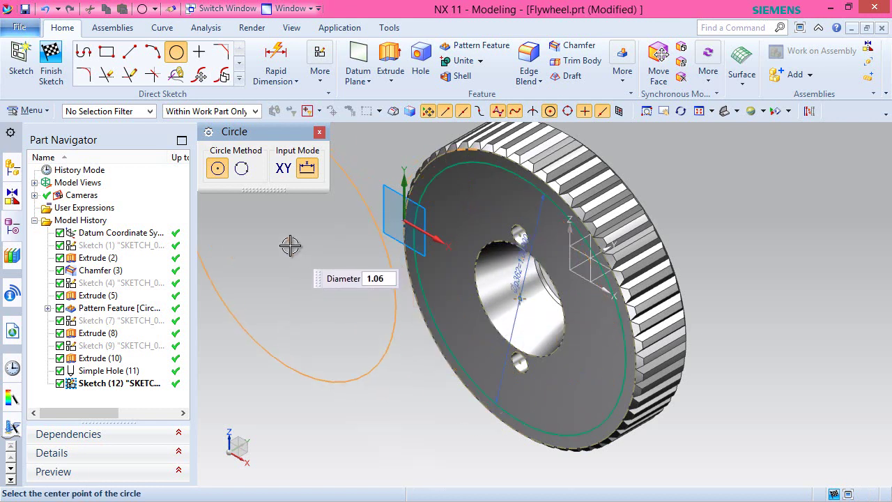
right_click(292, 136)
left_click(315, 176)
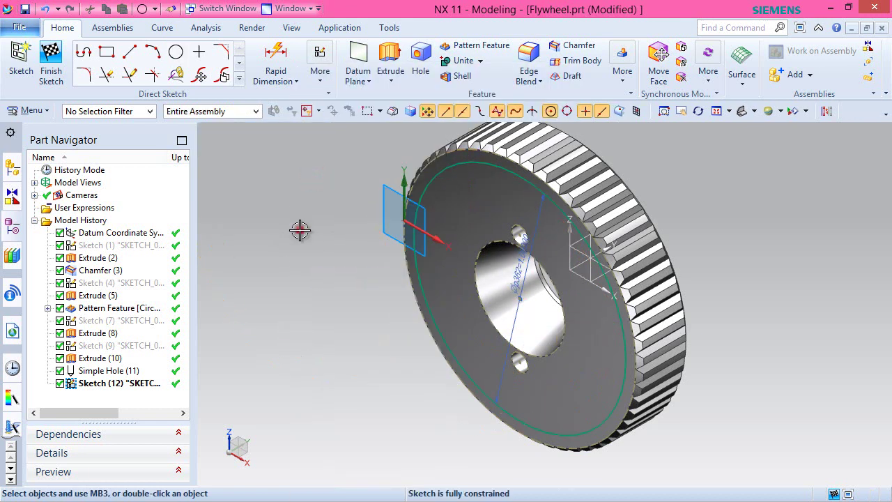
Draw a second circle of 0.6825 in diameter concentric with the bore, and finish the sketch.
right_click(299, 230)
left_click(432, 205)
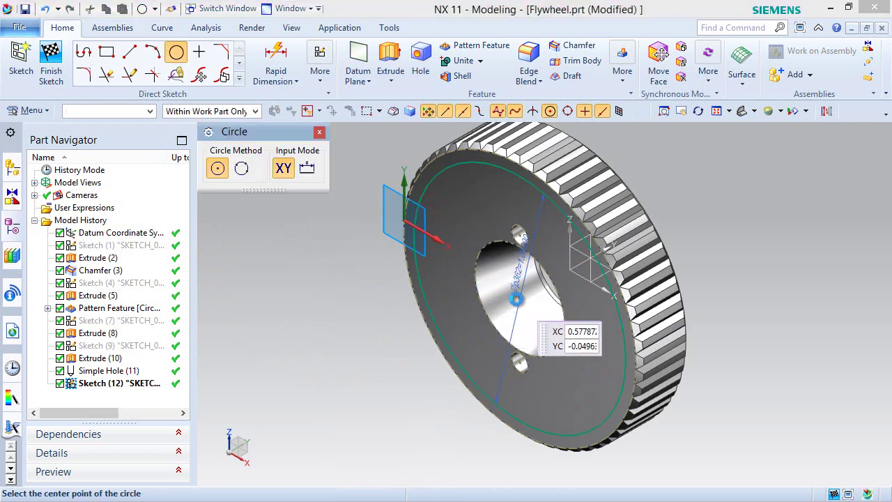
left_click(520, 300)
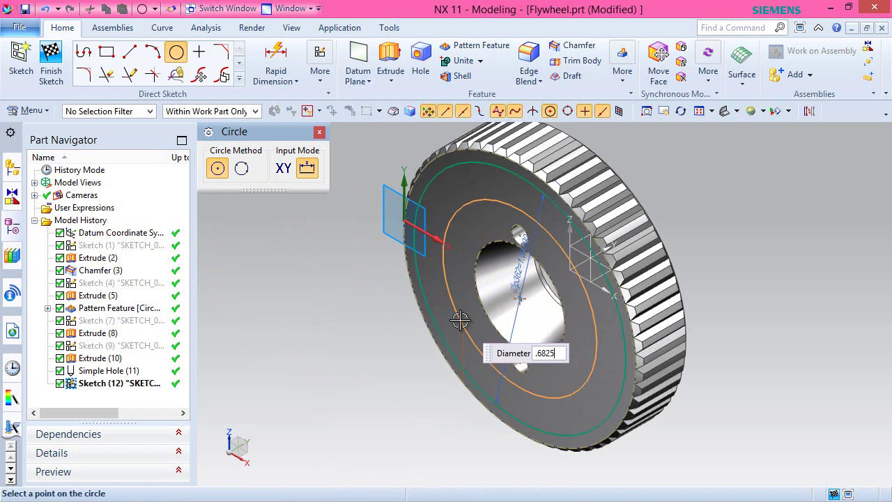
left_click(459, 320)
right_click(342, 339)
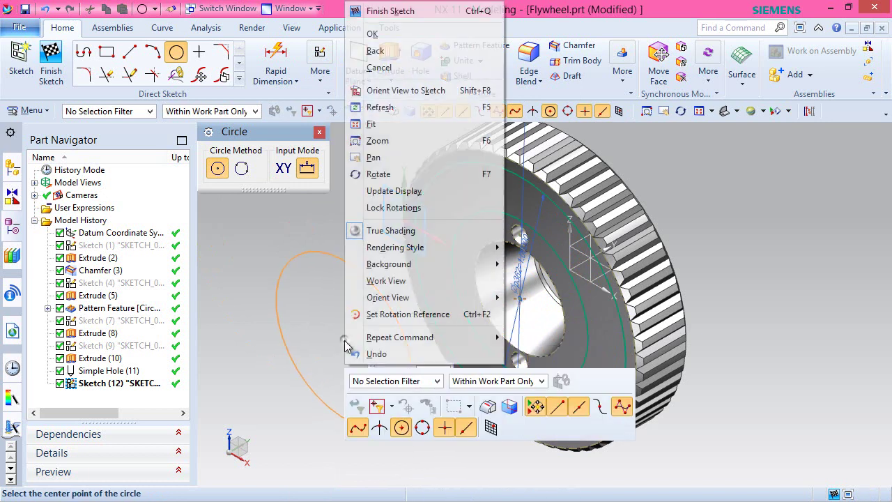
left_click(374, 34)
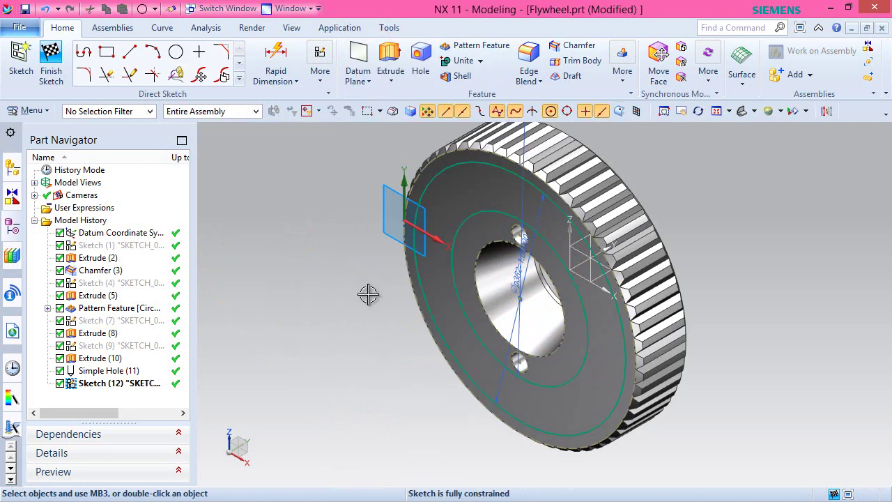
right_click(369, 293)
left_click(402, 11)
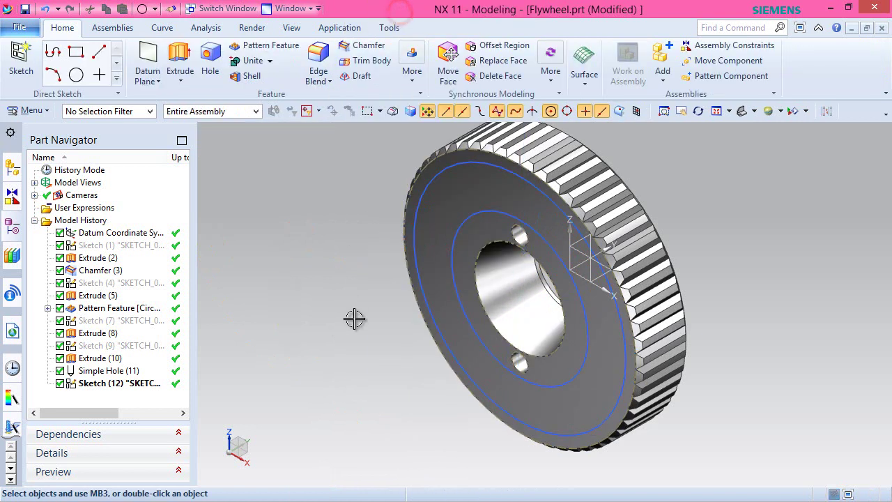
Set up a subtracting extrude of the two-circle sketch, 0.125 in deep with its direction reversed into the flywheel.
left_click(180, 63)
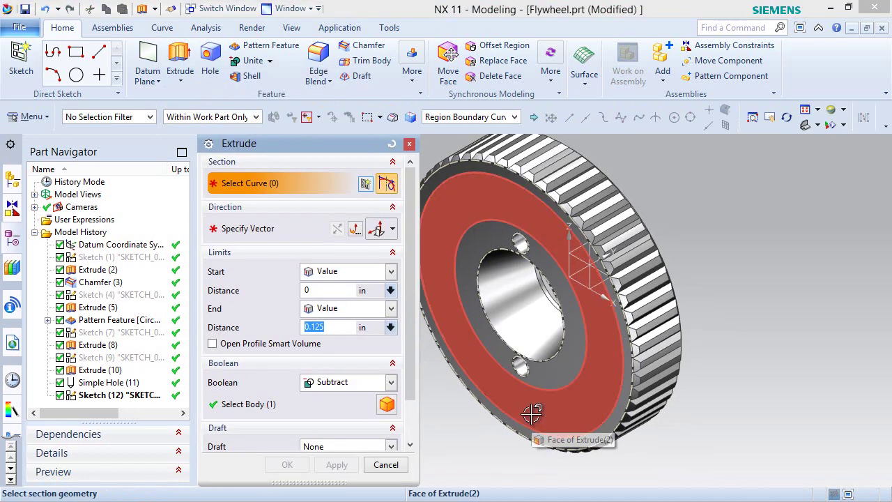
left_click(534, 418)
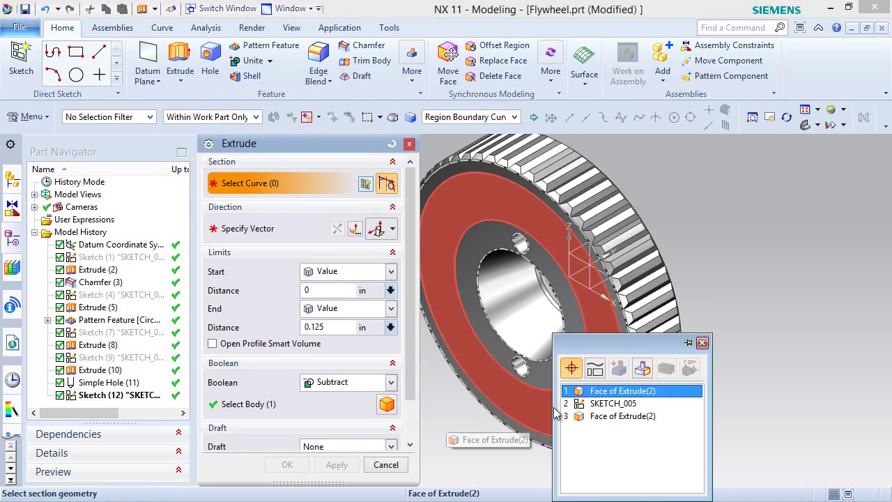
left_click(614, 404)
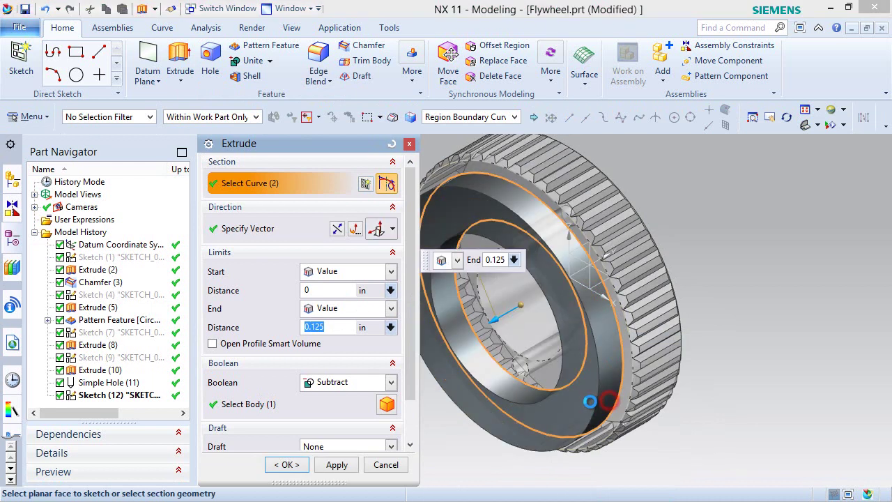
left_click(337, 228)
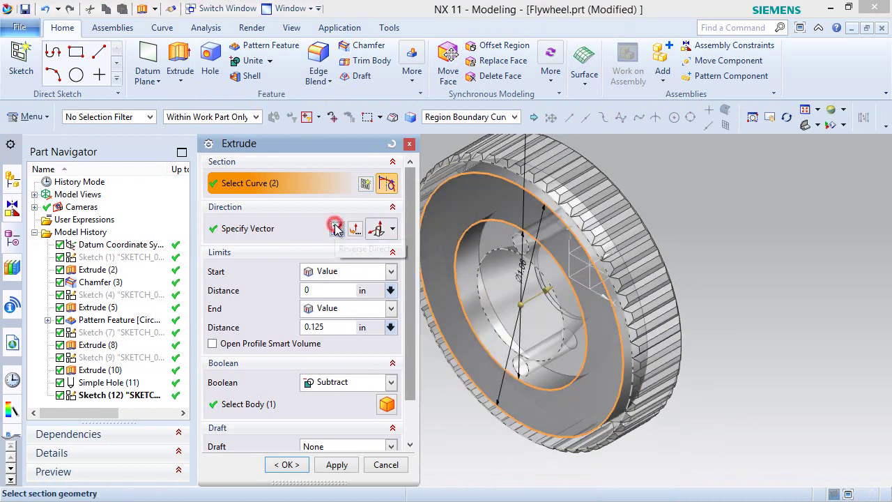
Give the ring cut a 10 degree draft from the start limit and create it.
scroll(408, 369, "down", 2)
left_click(391, 399)
left_click(341, 423)
left_click(312, 415)
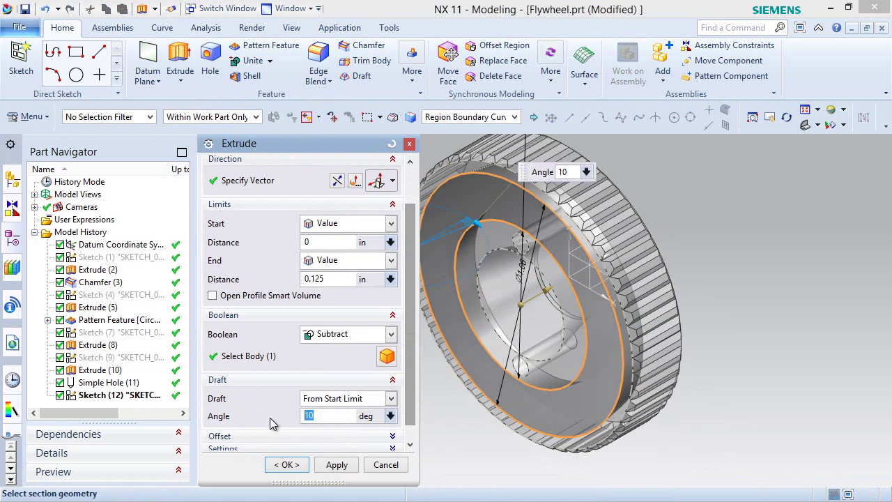
left_click(287, 465)
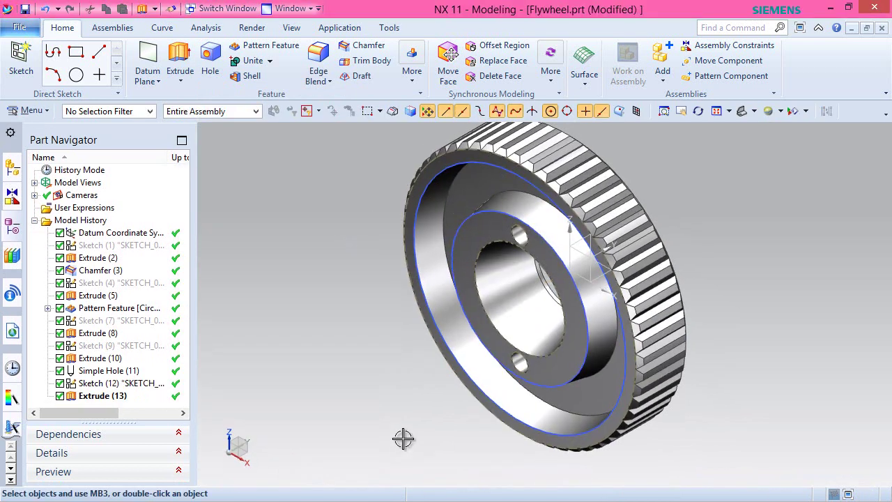
Hide the two-circle sketch used for the ring recess and save the part.
left_click(83, 386)
right_click(82, 386)
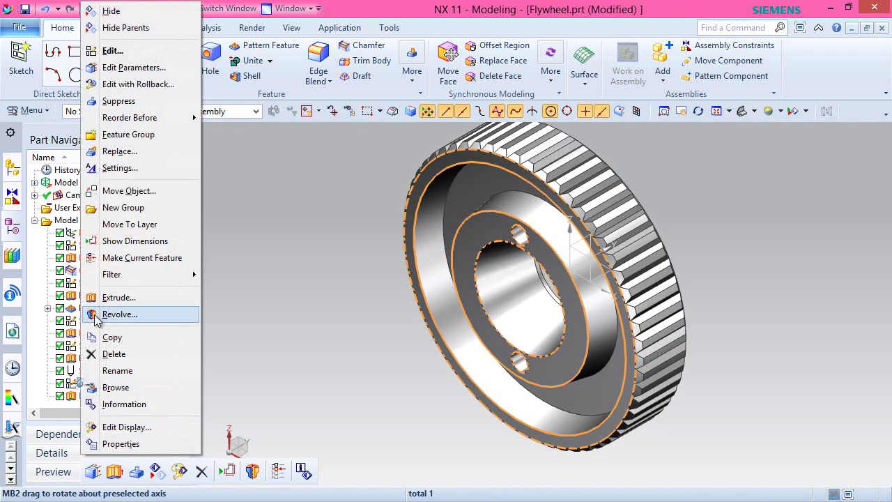
left_click(106, 12)
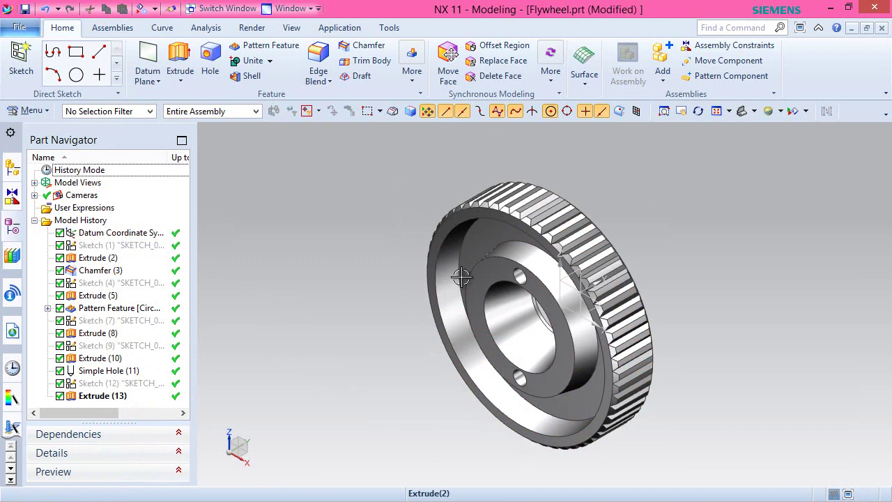
left_click(25, 10)
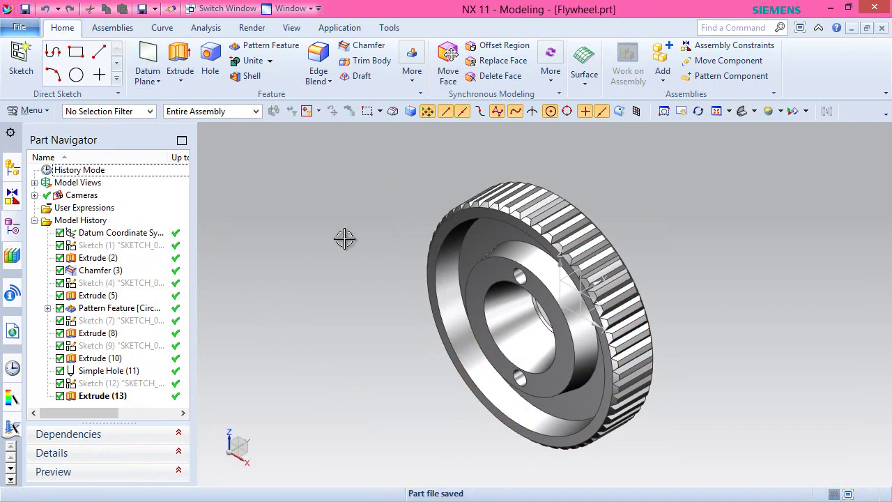
Blend the two circular edges at the ring recess floor with a 0.032 in radius and save the part.
left_click(318, 55)
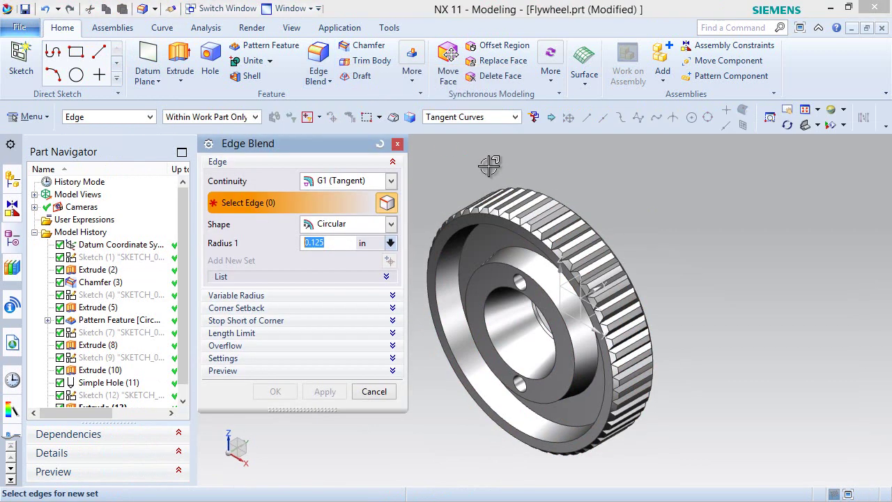
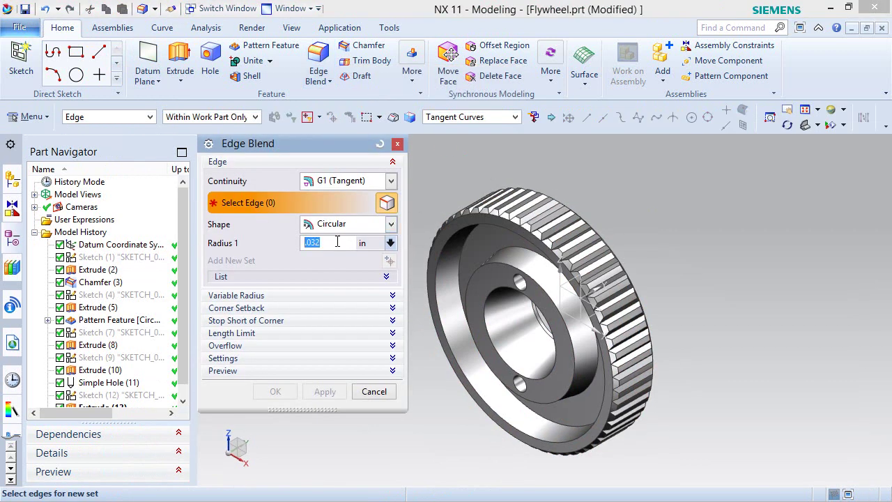
left_click(465, 247)
left_click(459, 280)
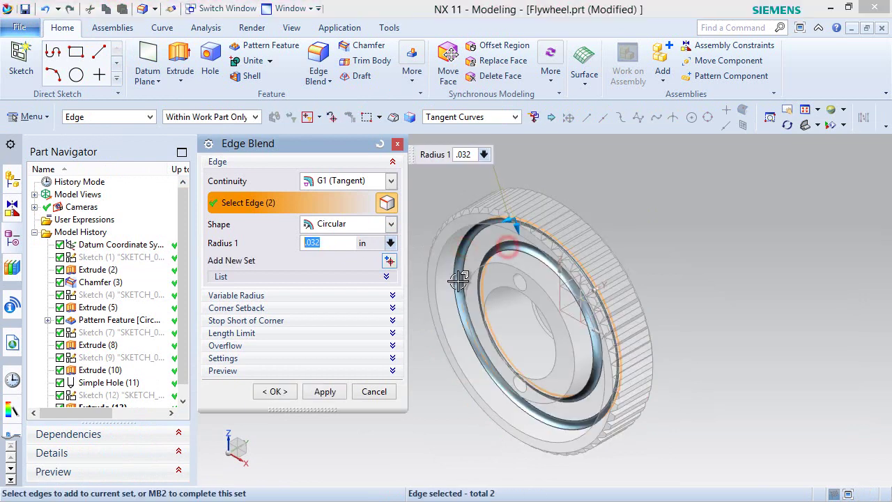
left_click(274, 391)
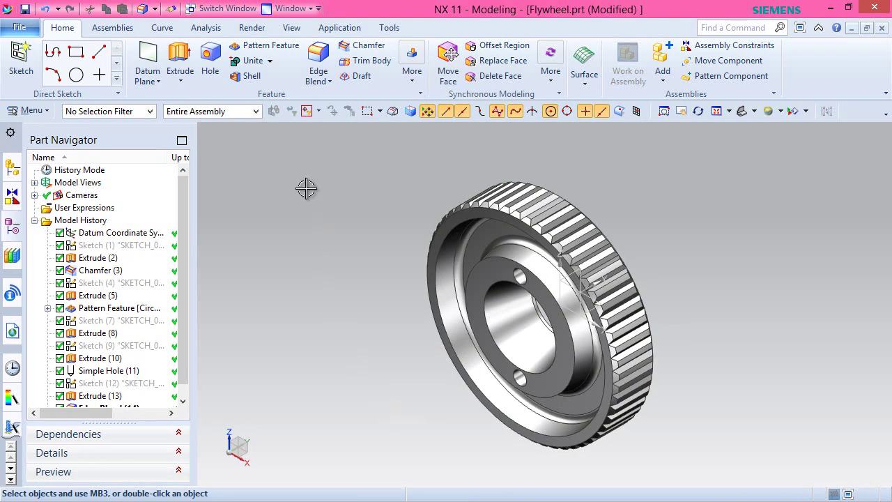
key("ctrl+s")
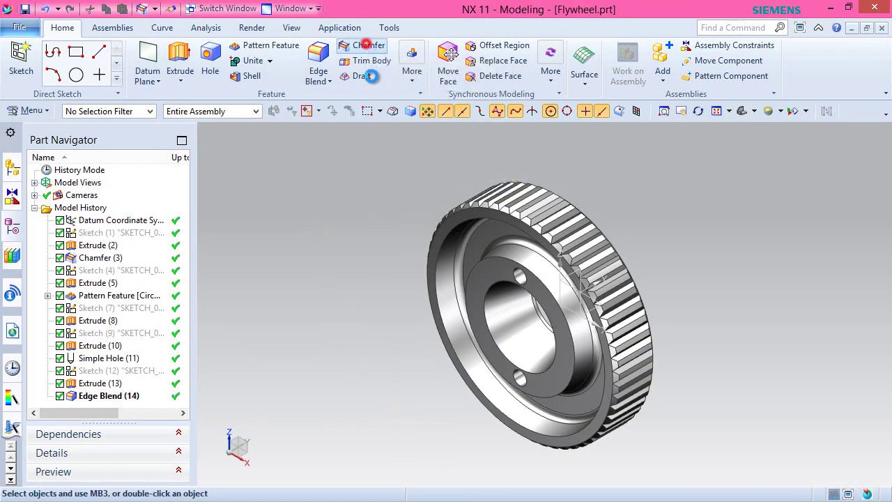
Set up a symmetric chamfer with a 0.005 in distance and the Offset Faces and Trim method.
left_click(367, 46)
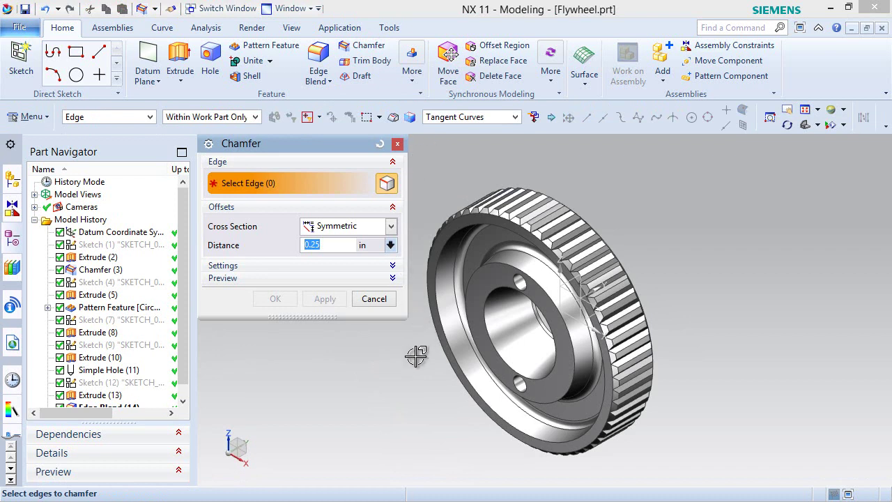
left_click(392, 267)
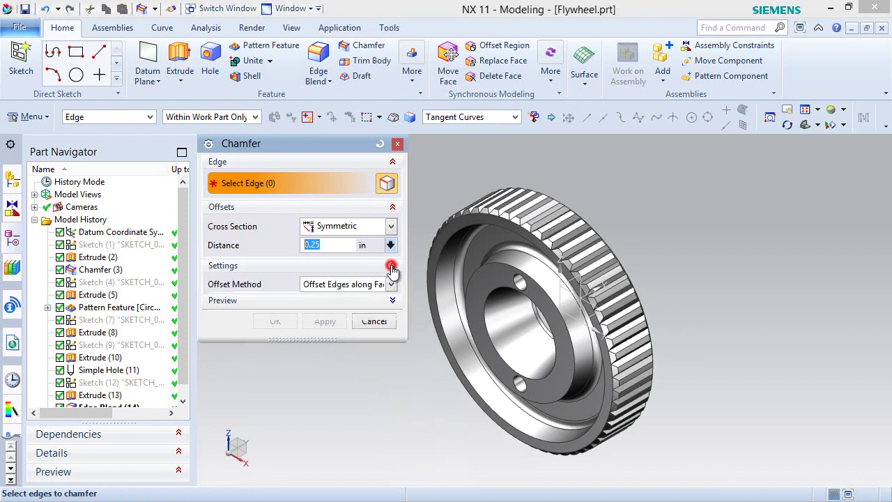
left_click(390, 284)
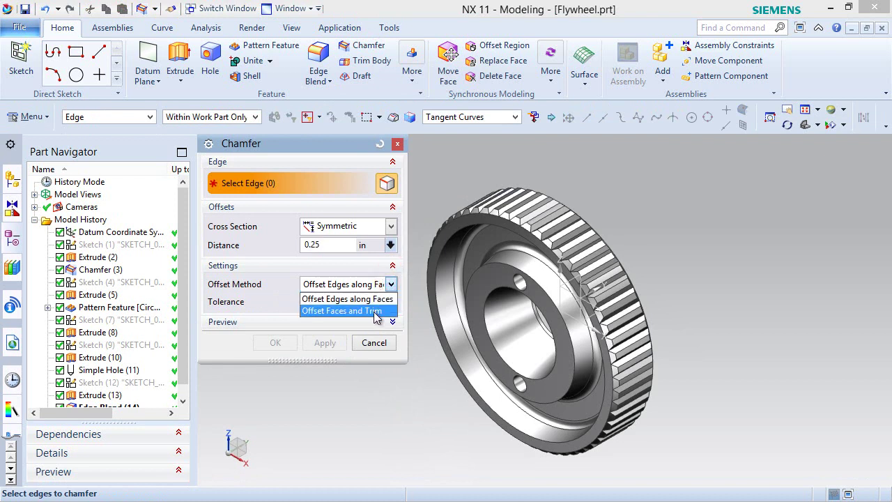
left_click(342, 308)
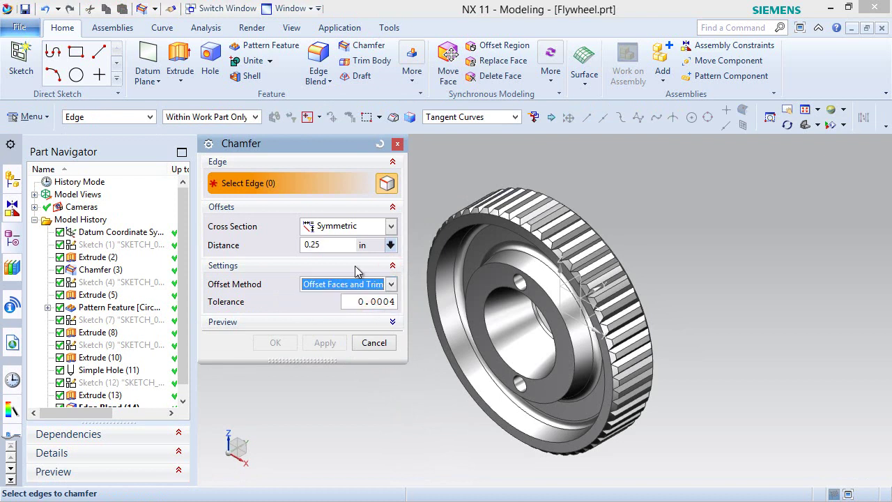
left_click(334, 240)
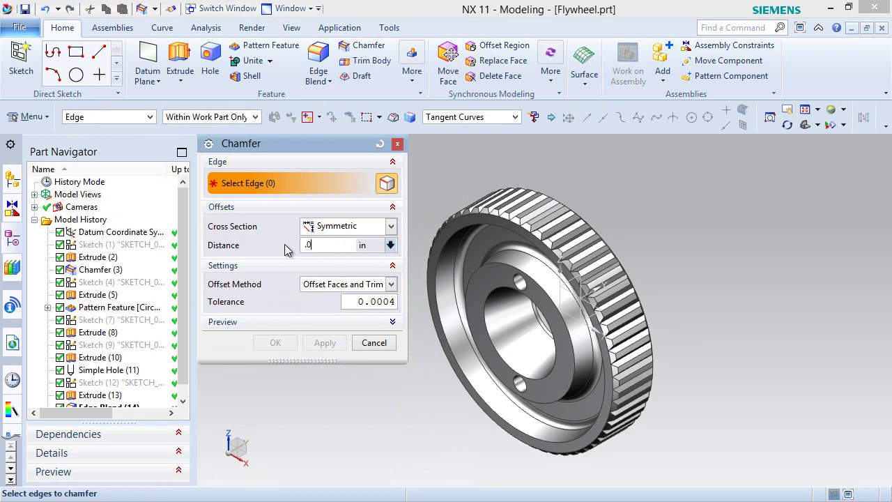
key("Return")
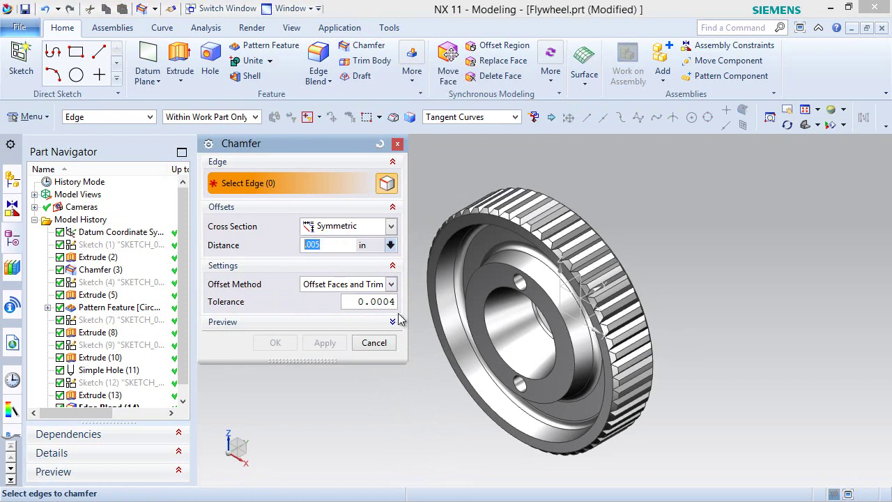
Apply the chamfer to the front edges of the recess's outer wall, the hub and the bore, and save the part.
left_click(436, 303)
left_click(477, 285)
left_click(487, 302)
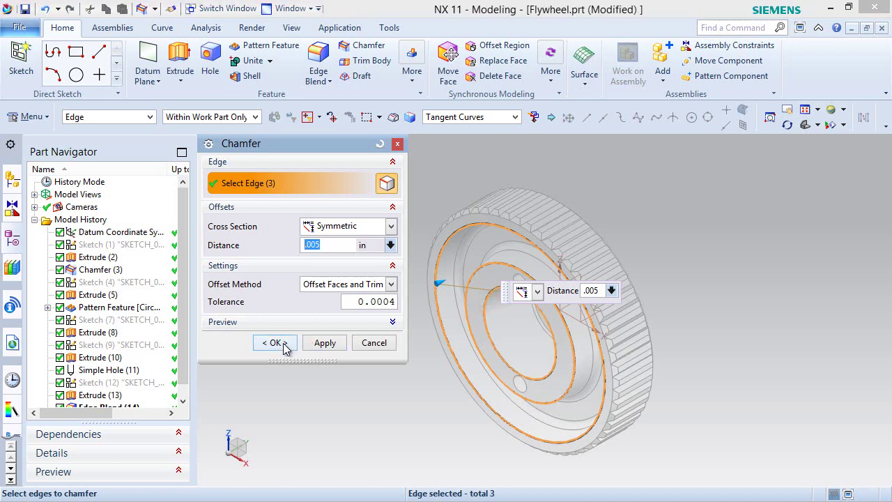
left_click(276, 343)
scroll(189, 395, "down", 1)
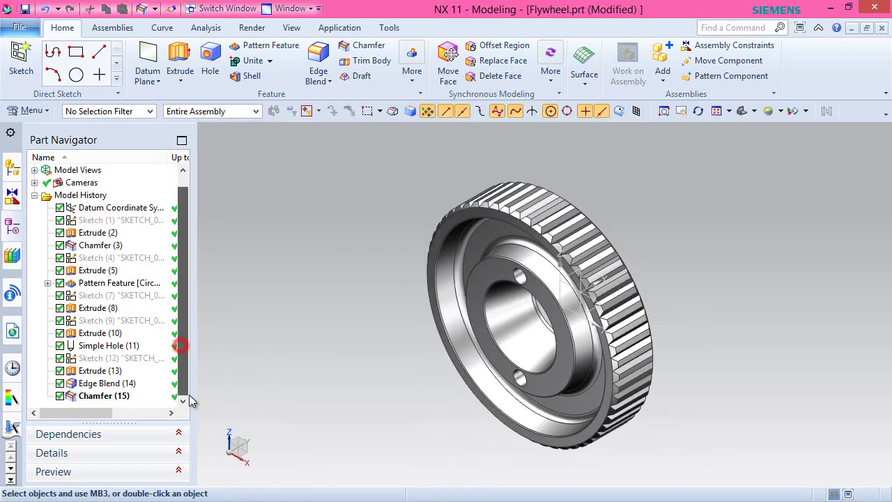
left_click(25, 8)
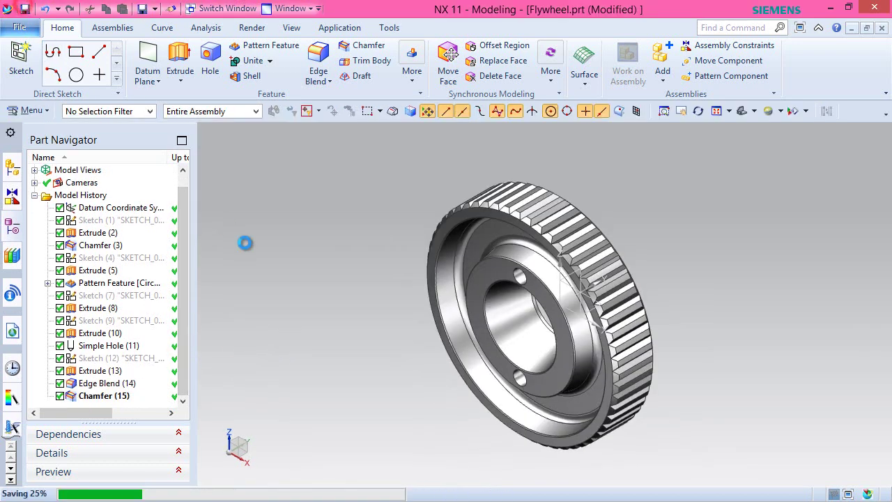
Start a new sketch on the flywheel's flat back face.
middle_click_drag(279, 260, 342, 230)
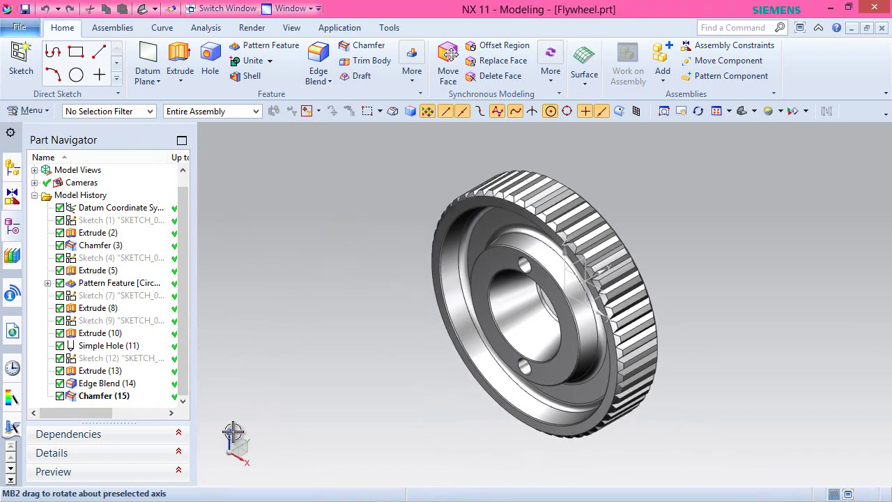
left_click(231, 437)
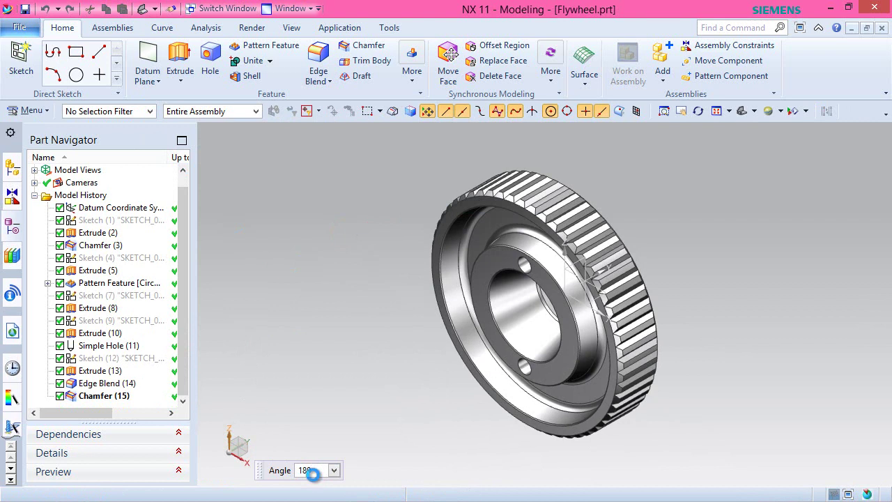
key("Return")
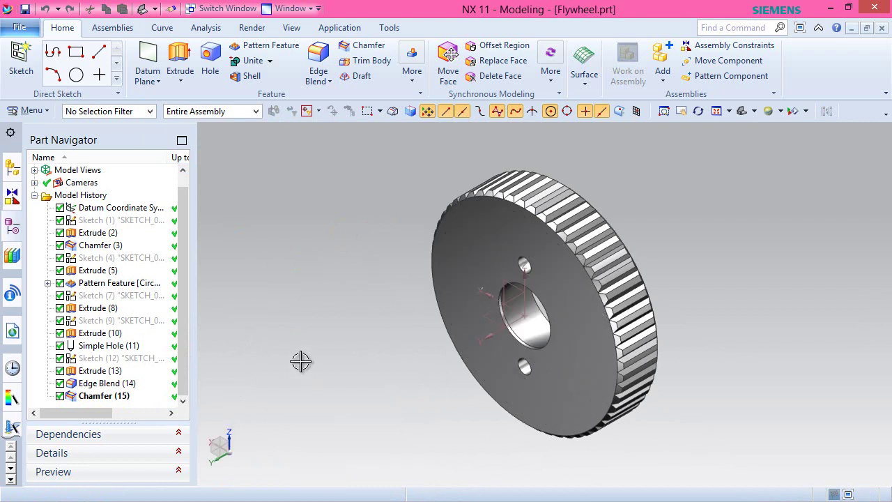
left_click(21, 60)
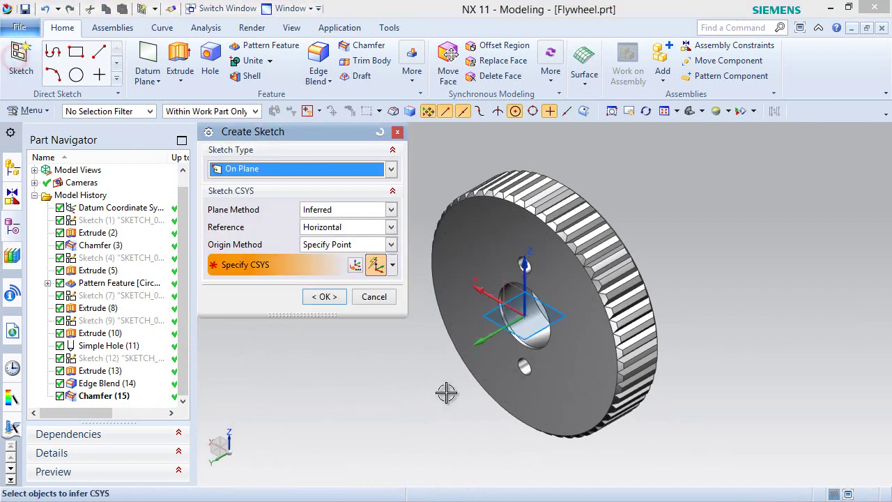
left_click(548, 377)
left_click(334, 297)
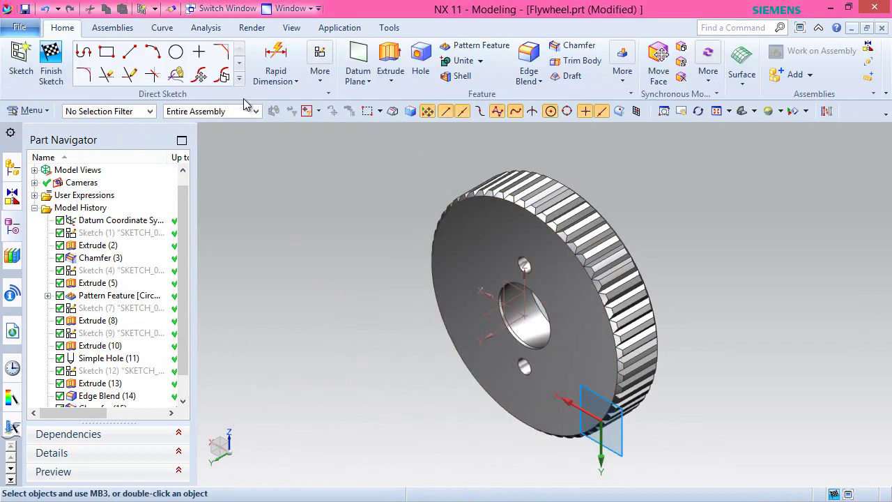
Project all edges of the back face into the sketch and convert the projected curves to reference.
left_click(239, 81)
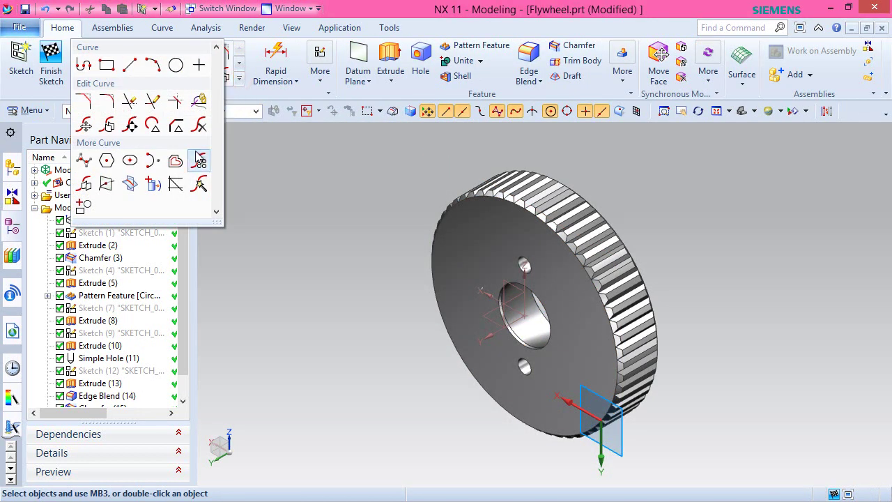
left_click(153, 183)
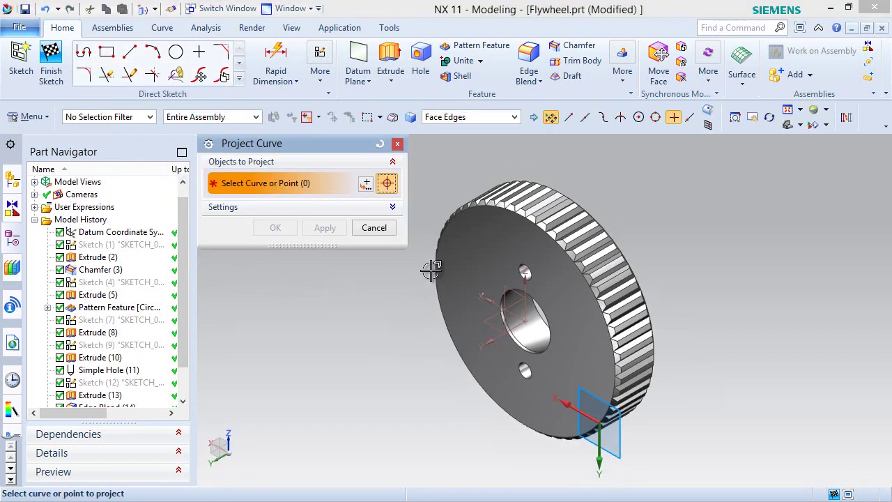
left_click(478, 260)
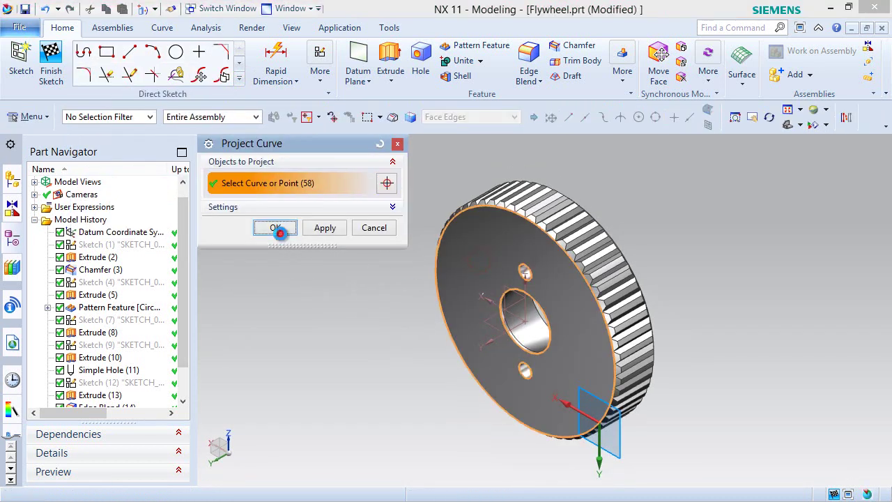
left_click(278, 229)
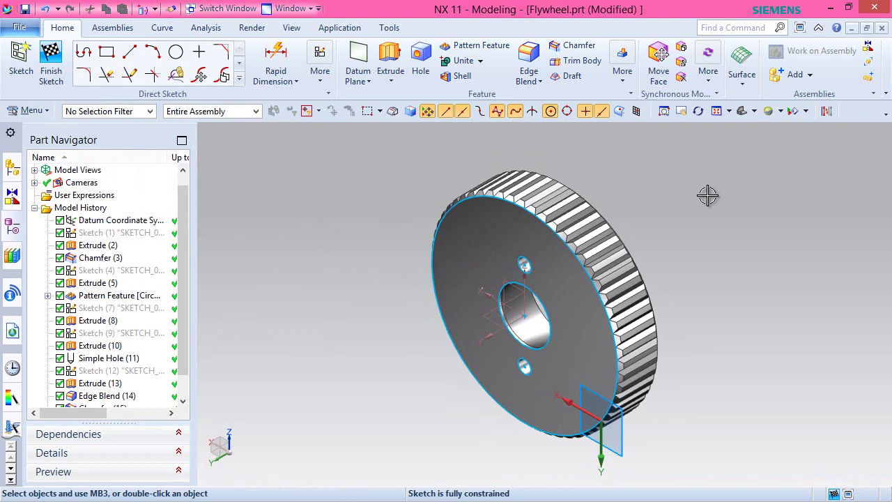
left_click(827, 111)
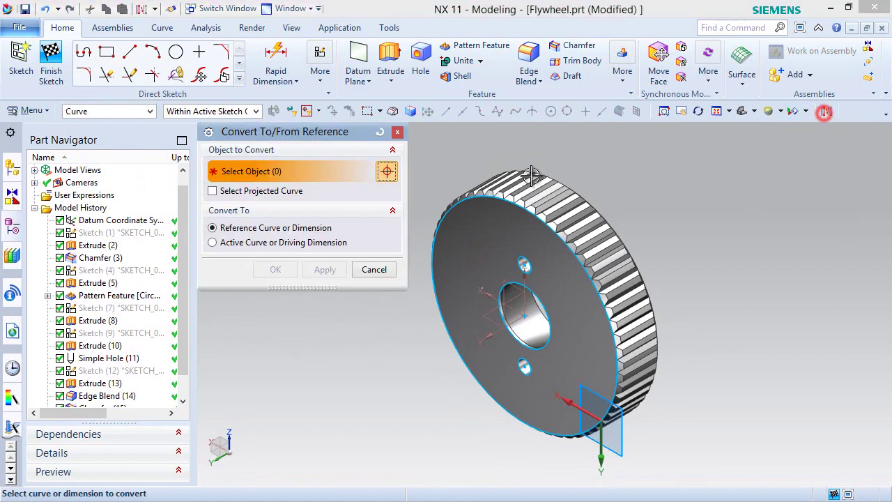
left_click_drag(427, 179, 647, 475)
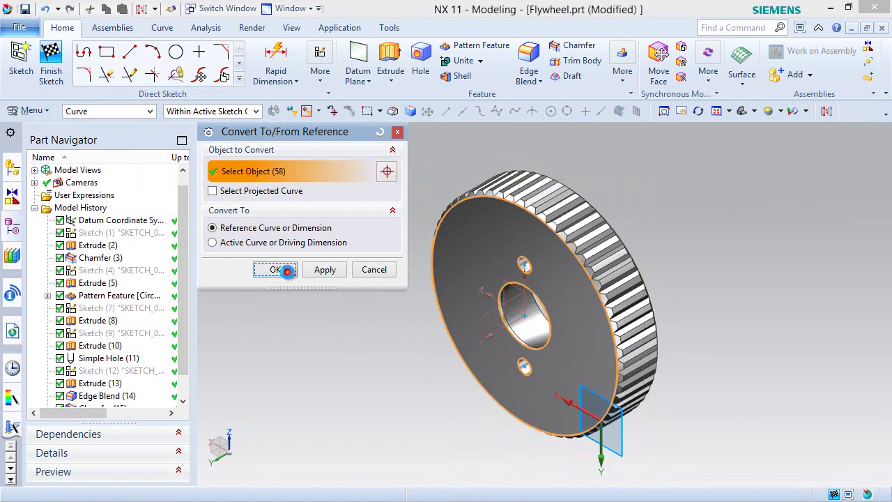
left_click(286, 271)
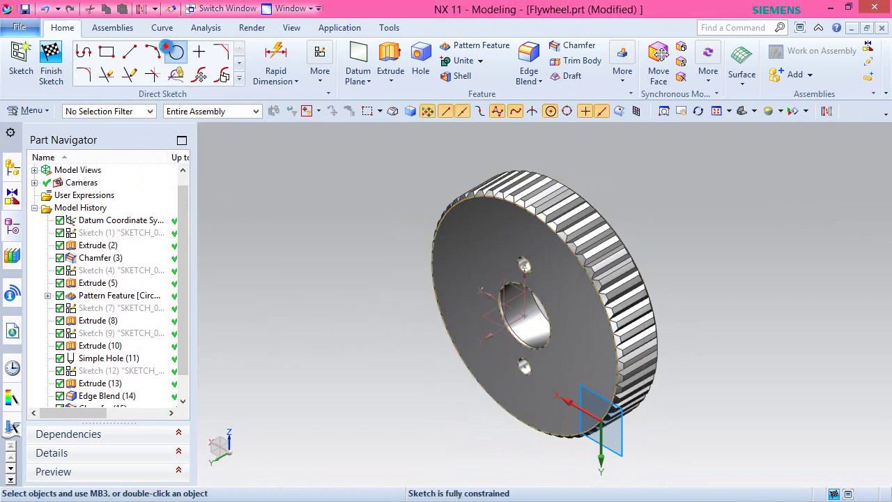
Draw a 0.275 in diameter circle centred on the bore.
left_click(176, 51)
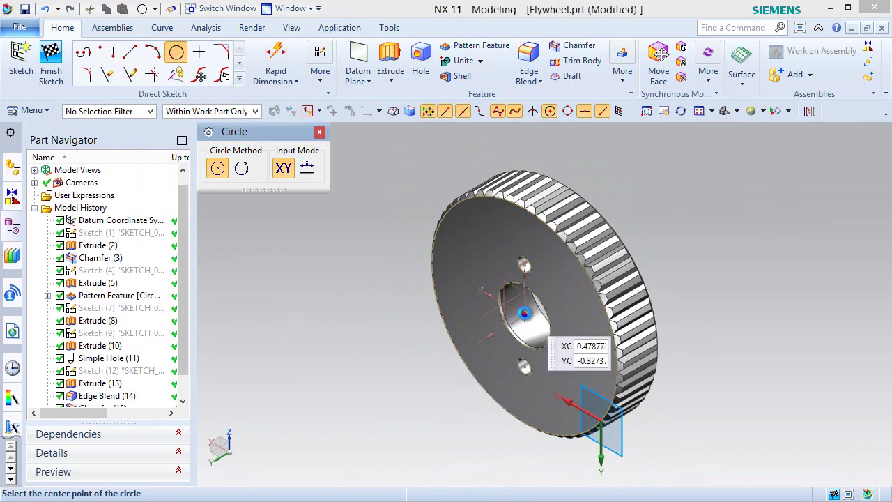
left_click(524, 313)
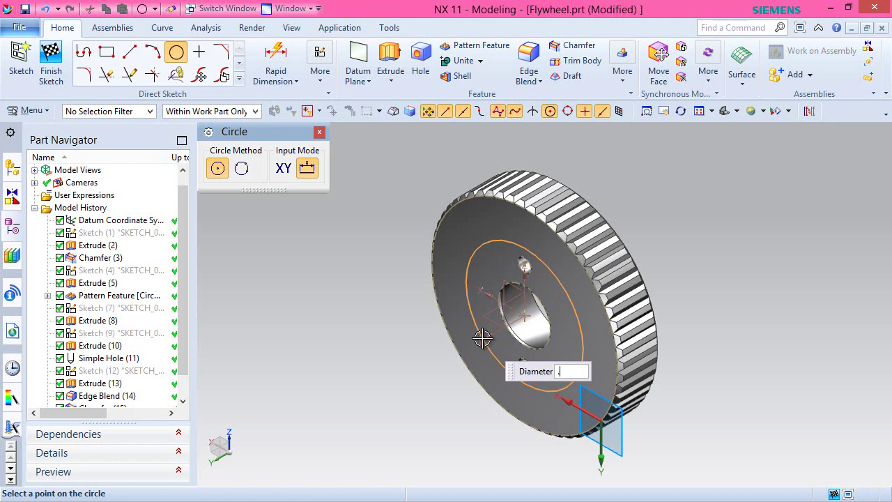
key("Return")
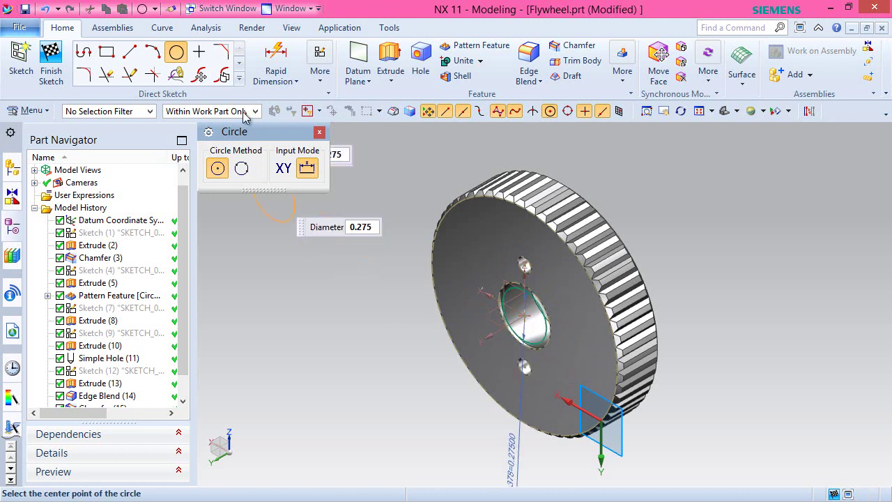
Offset the 0.275 in circle outward by 0.05 in with Offset Curve and finish the sketch.
left_click(239, 79)
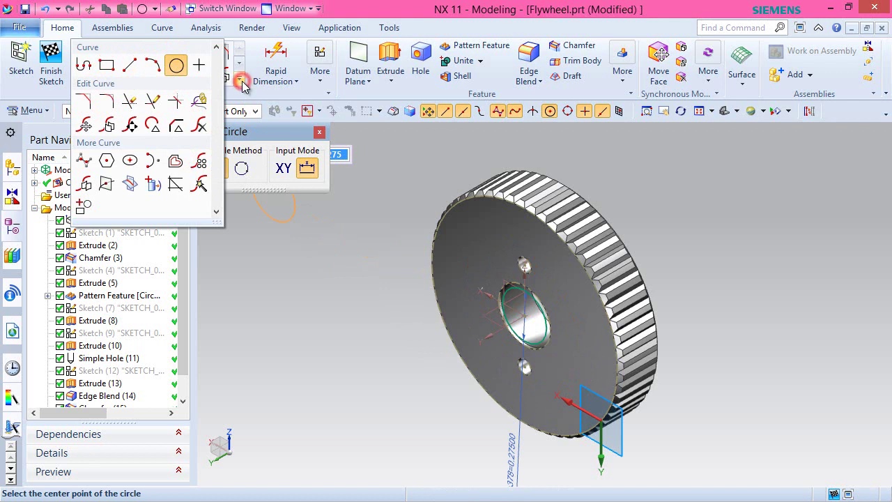
left_click(198, 162)
scroll(530, 276, "up", 4)
left_click(530, 237)
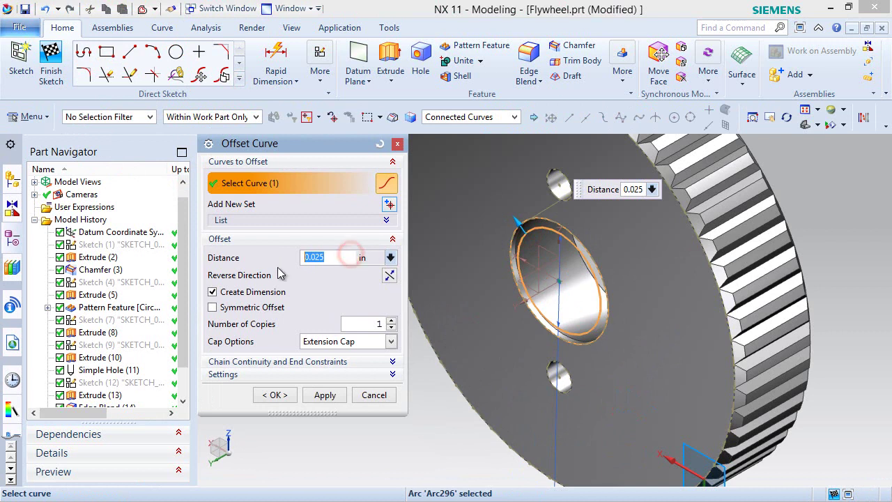
key("Return")
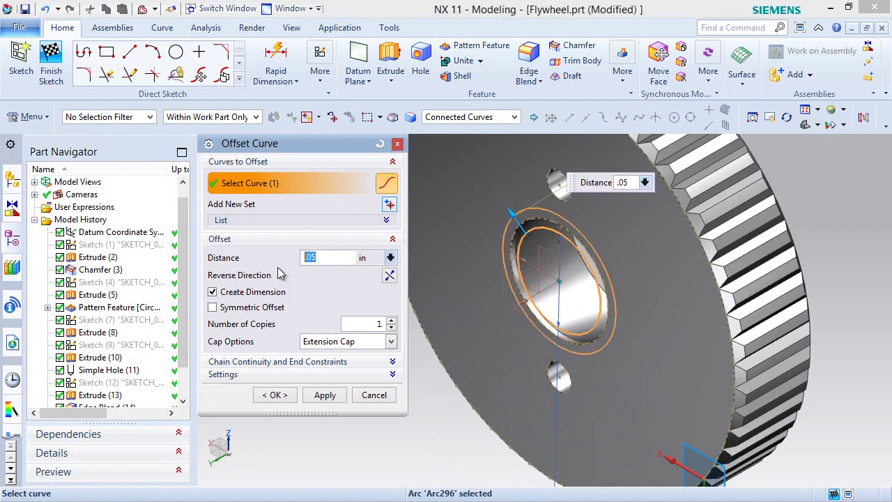
left_click(276, 395)
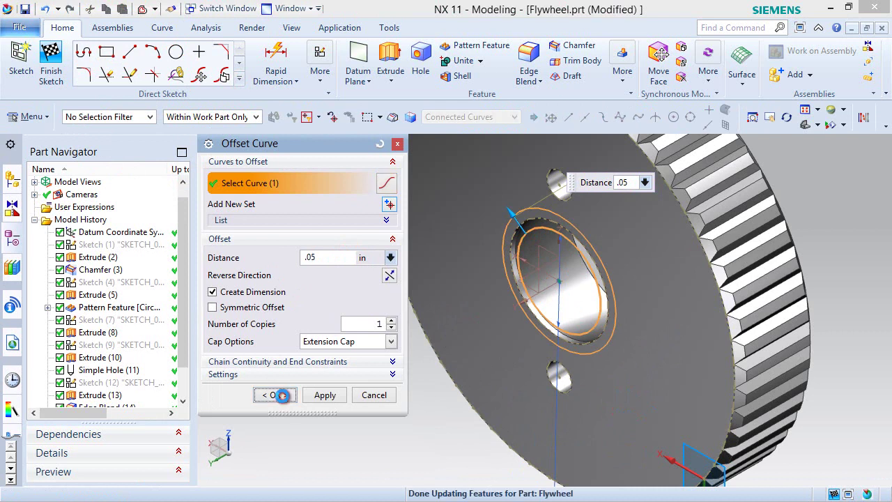
right_click(334, 313)
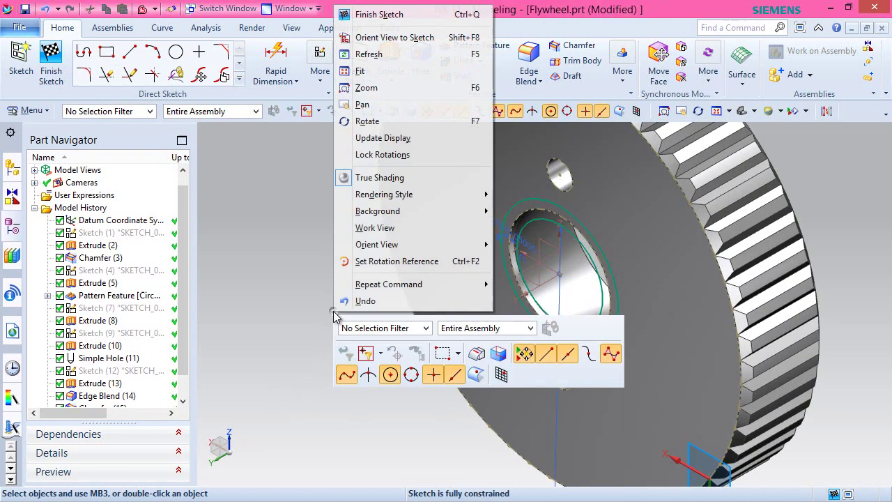
left_click(380, 16)
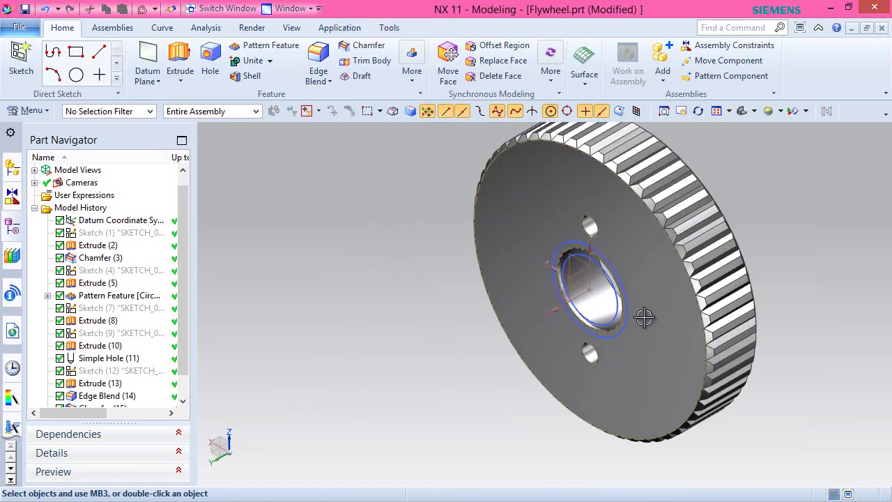
Extrude the ring between the 0.275 in circle and the bore edge 0.05 in into the flywheel, united with the body.
left_click(196, 77)
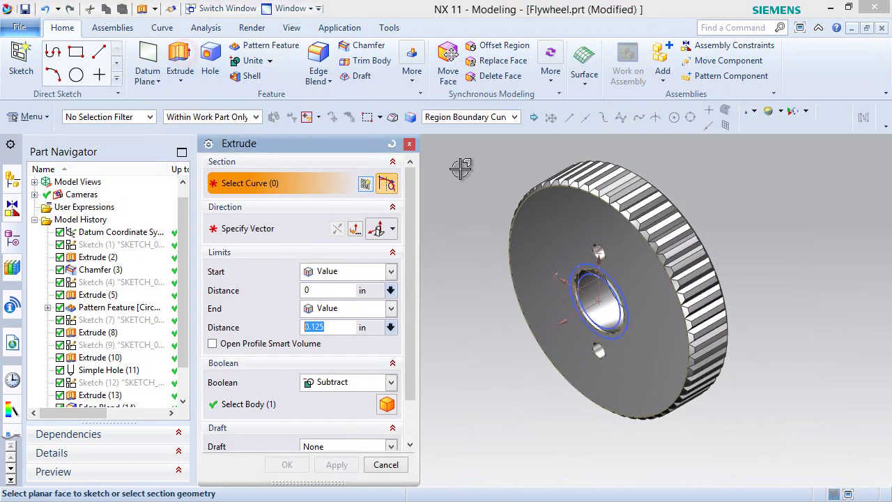
scroll(566, 315, "down", 5)
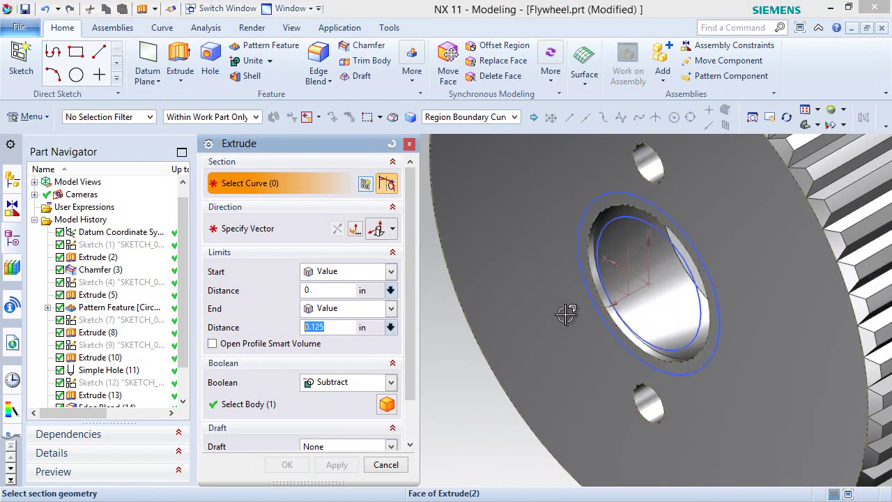
left_click(587, 241)
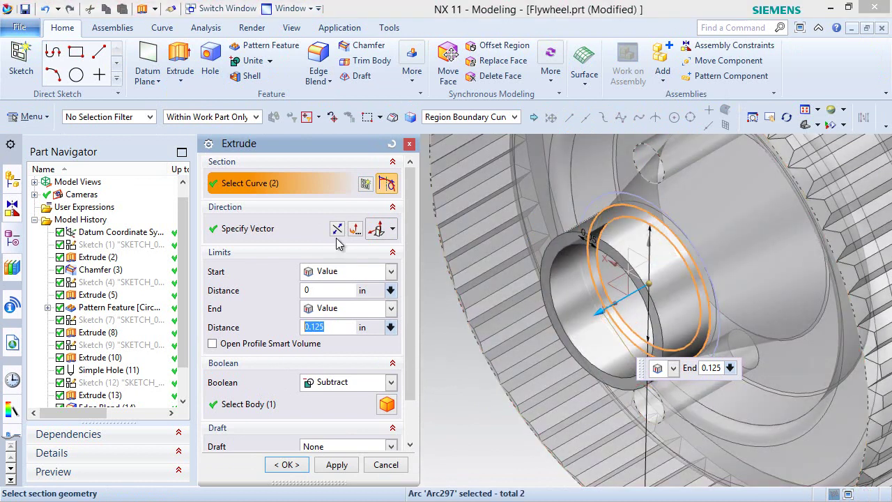
left_click(337, 230)
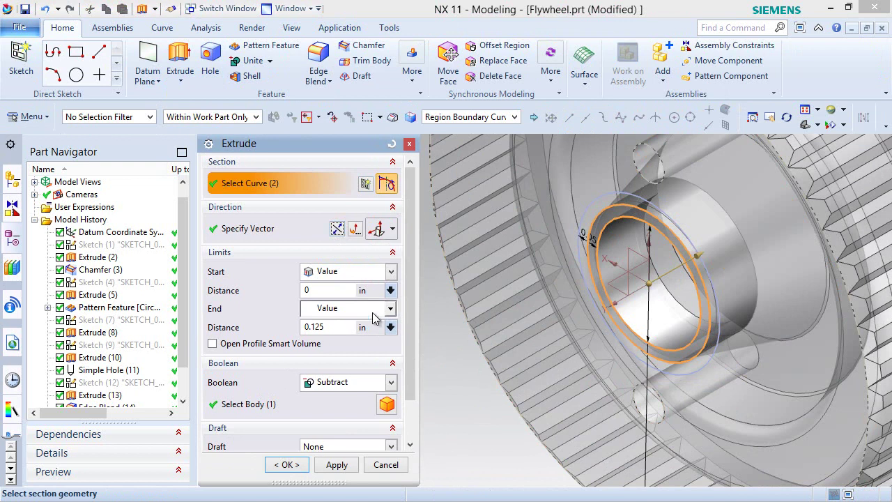
double_click(353, 328)
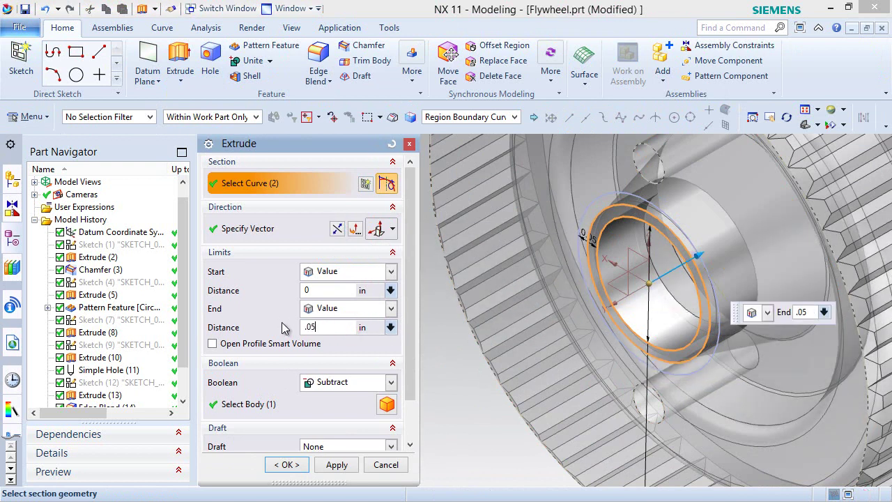
type(".05")
key("Return")
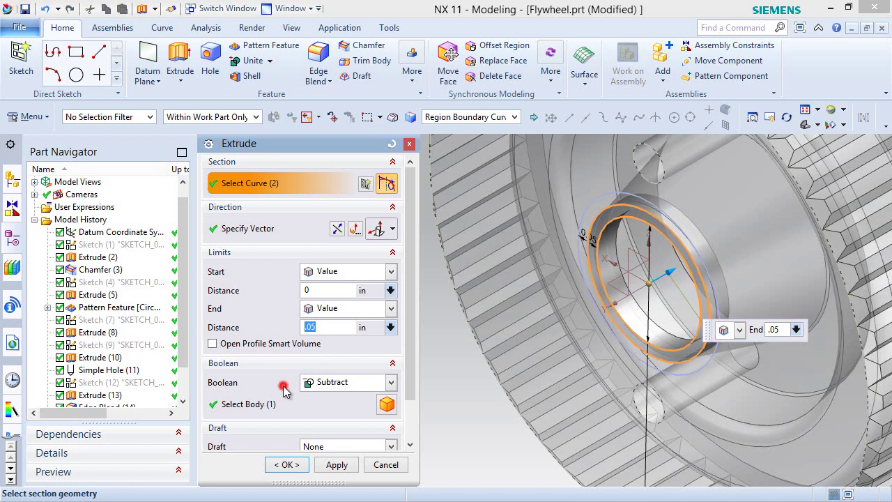
left_click(330, 389)
left_click(330, 413)
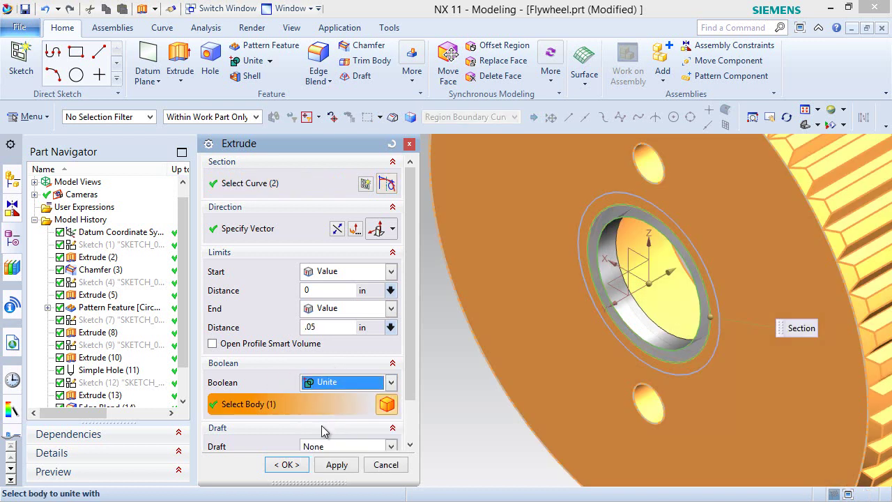
left_click(287, 465)
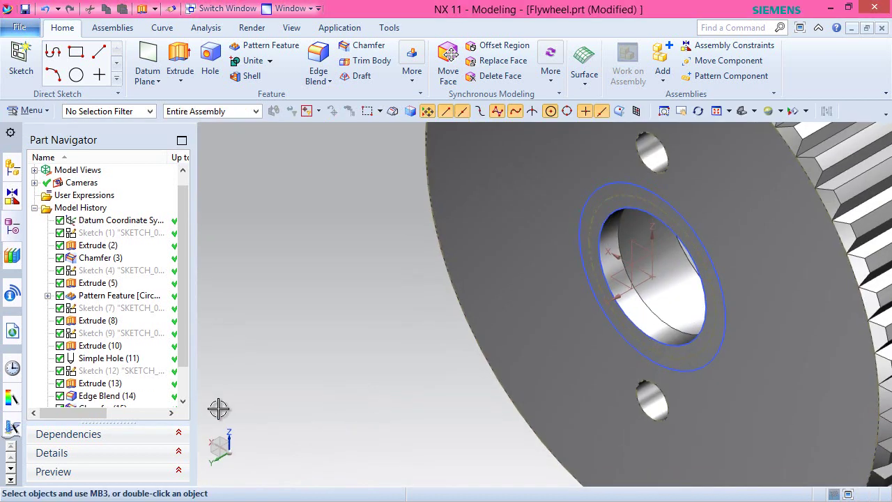
Hide the sketch of circles around the bore and save the part.
scroll(192, 340, "down", 1)
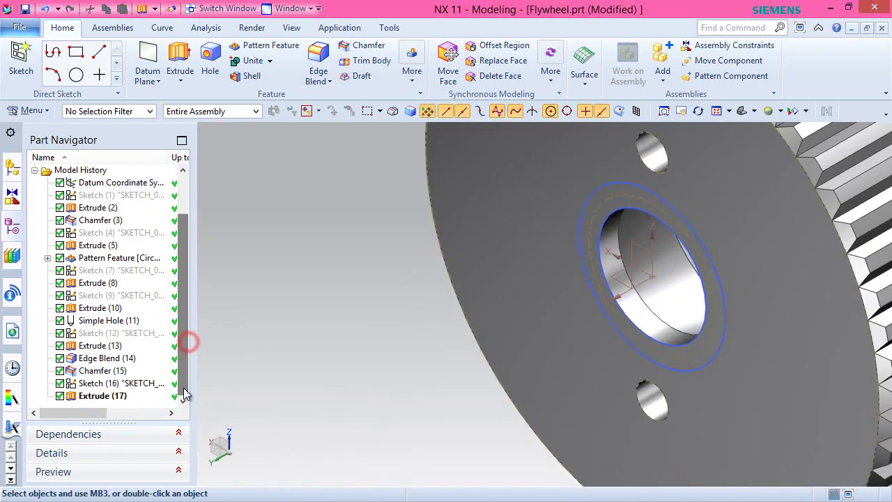
right_click(118, 389)
left_click(147, 11)
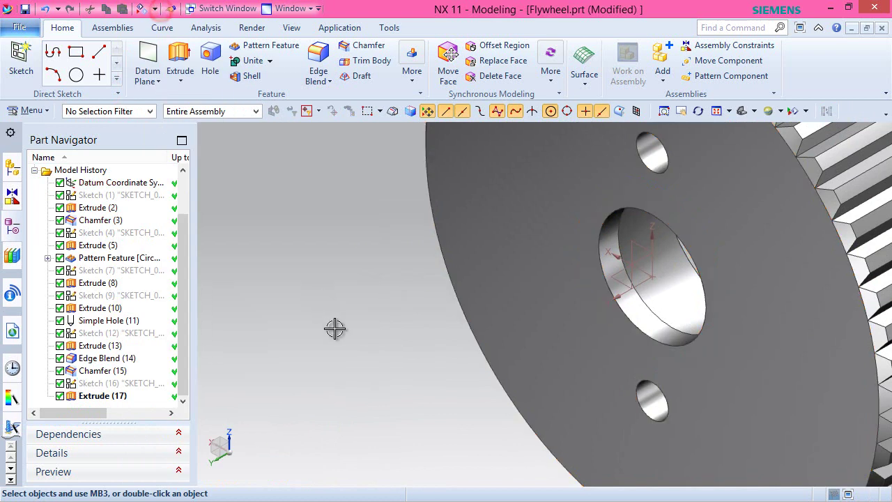
key("ctrl+f")
middle_click_drag(392, 364, 300, 252)
key("Home")
key("ctrl+s")
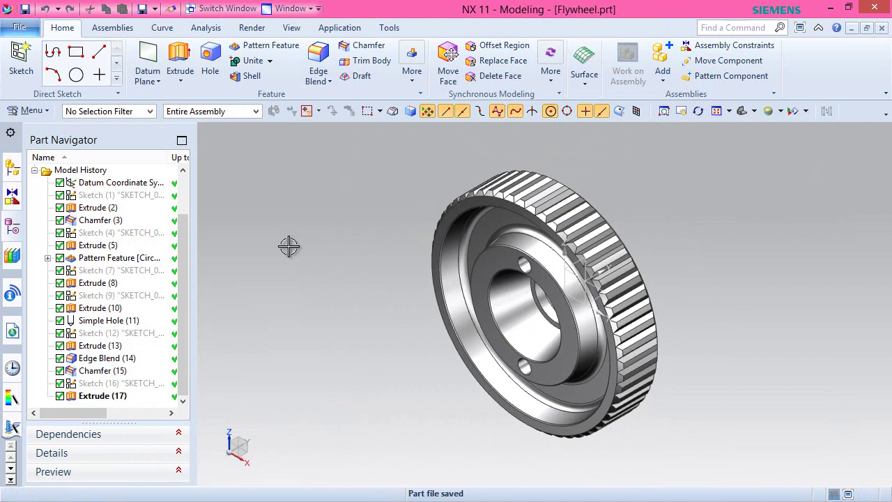
Create another sketch on the flywheel's flat back face.
left_click(293, 259)
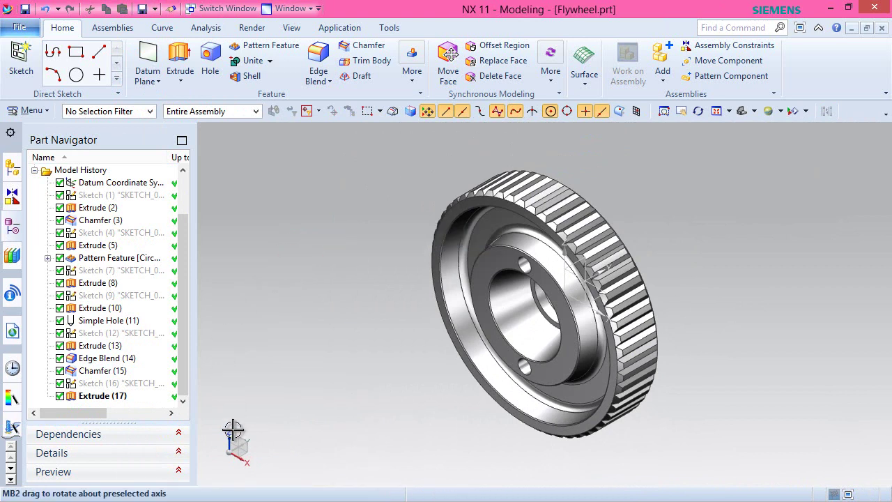
left_click(229, 441)
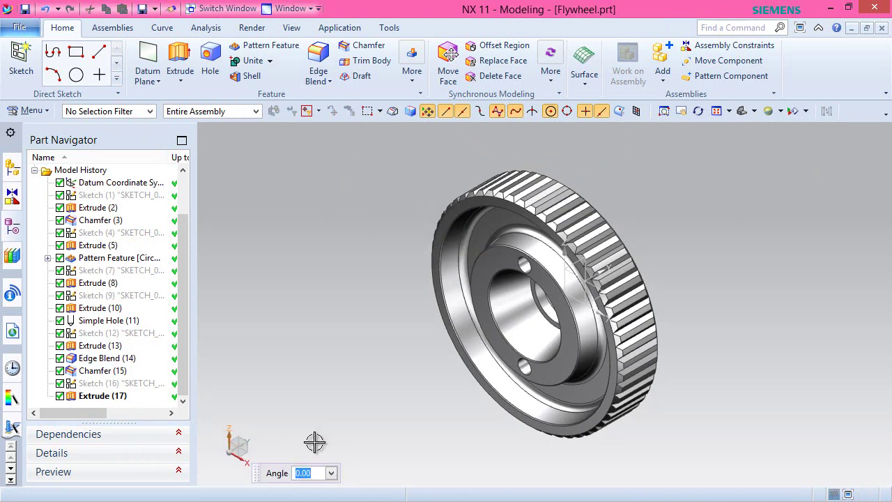
key("Return")
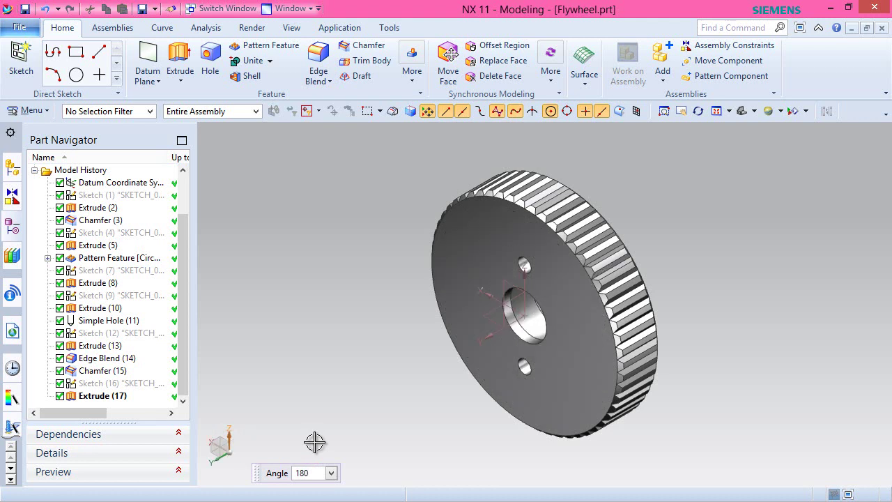
left_click(20, 60)
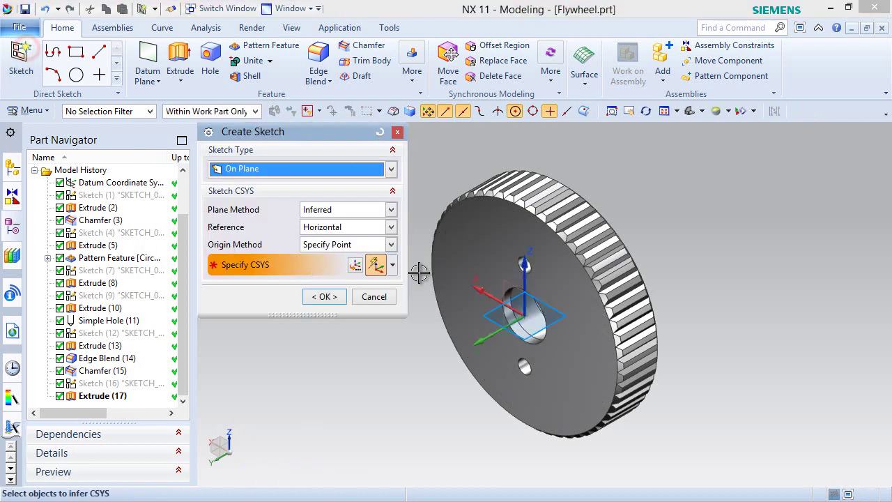
left_click(458, 242)
left_click(335, 297)
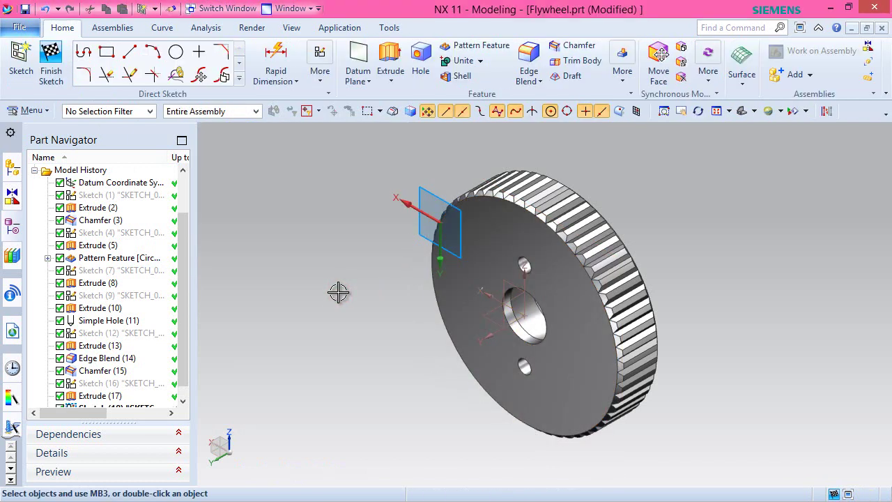
Draw a 0.7 in diameter circle centred on the bore.
left_click(177, 53)
scroll(460, 363, "up", 3)
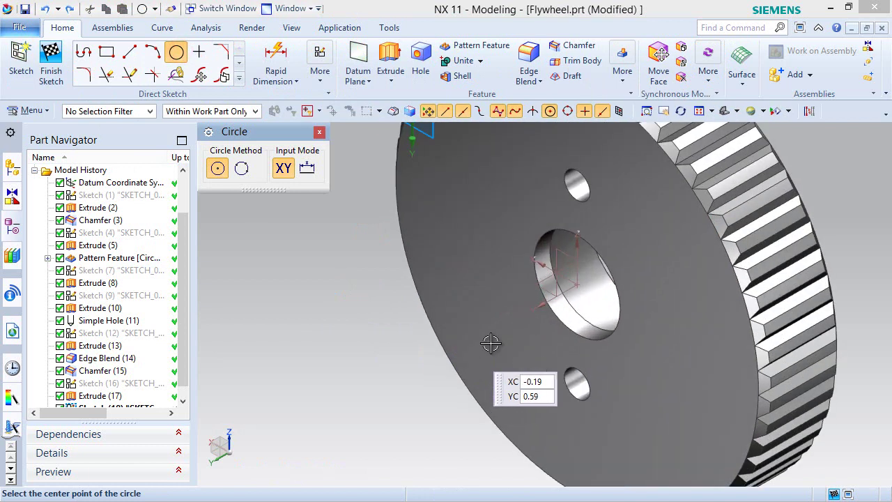
left_click(573, 284)
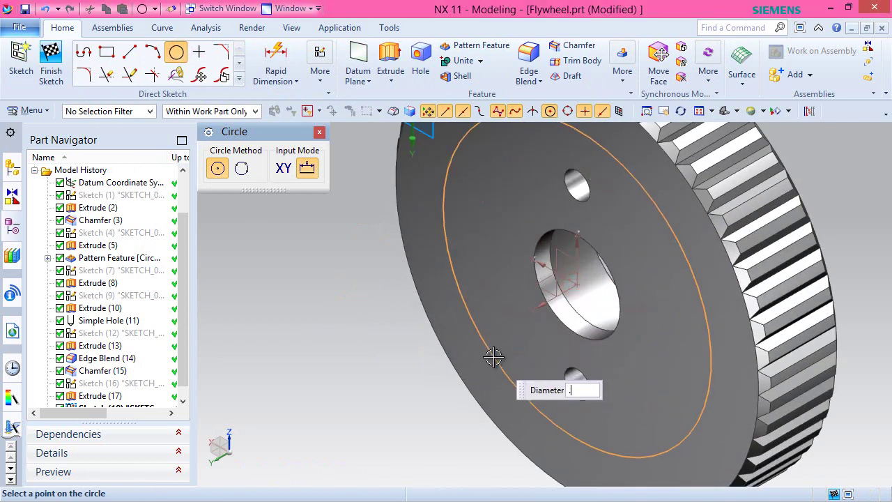
type(".7")
key("Return")
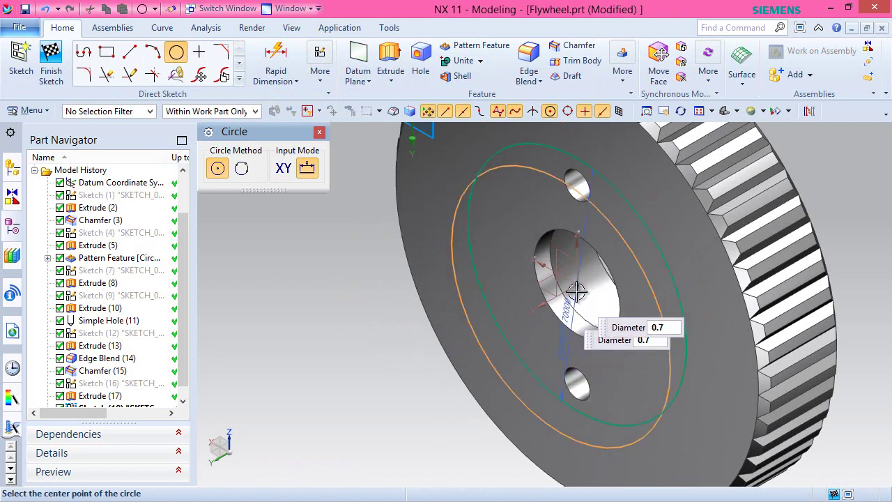
right_click(309, 259)
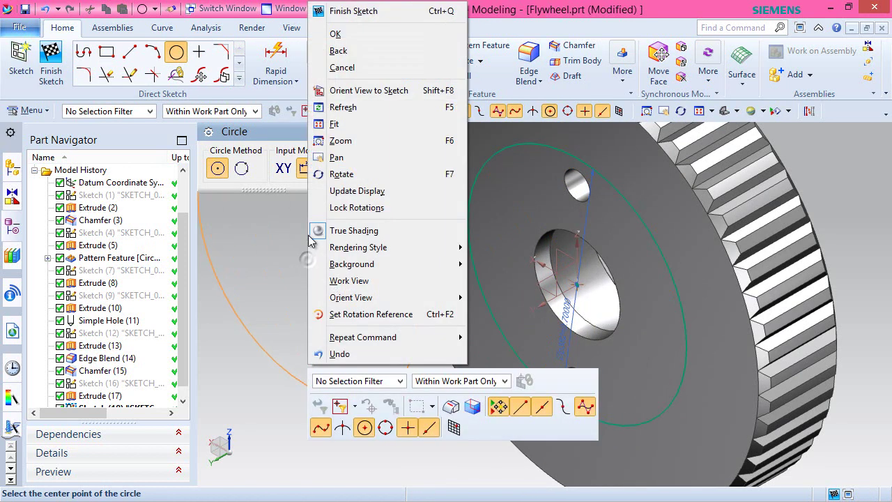
left_click(335, 34)
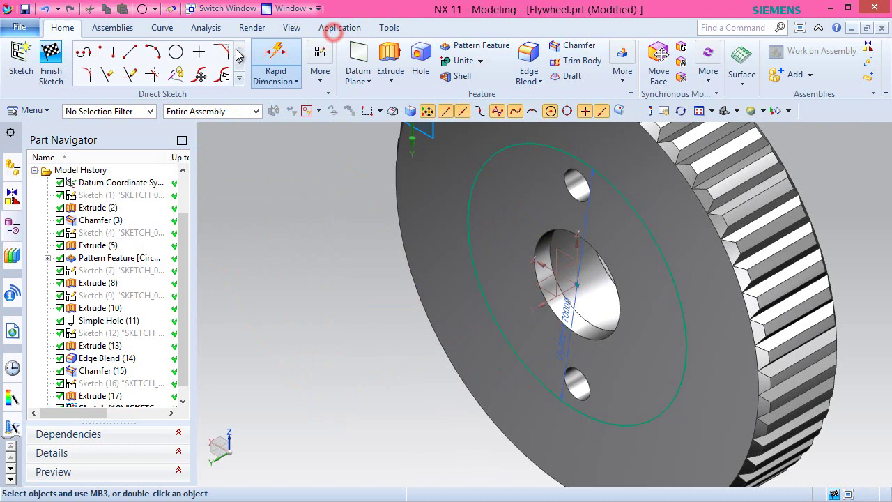
Draw a second circle of 0.9 in diameter, concentric with the 0.7 in circle.
left_click(177, 52)
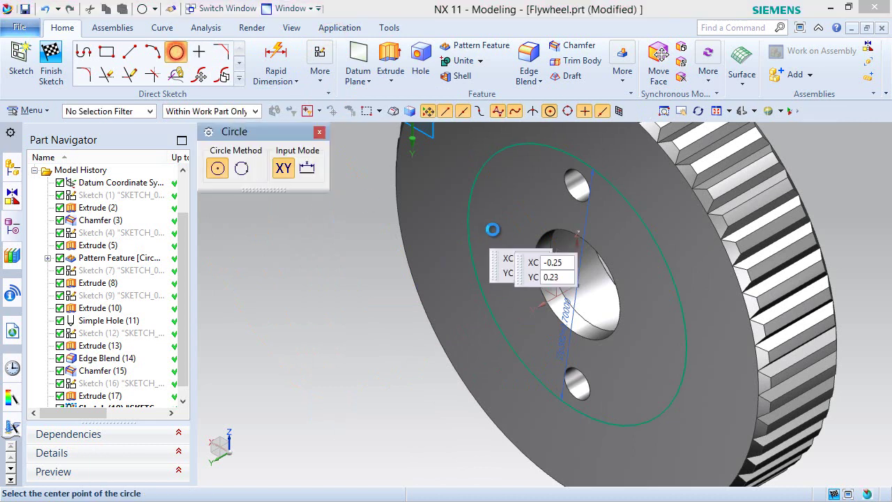
left_click(576, 286)
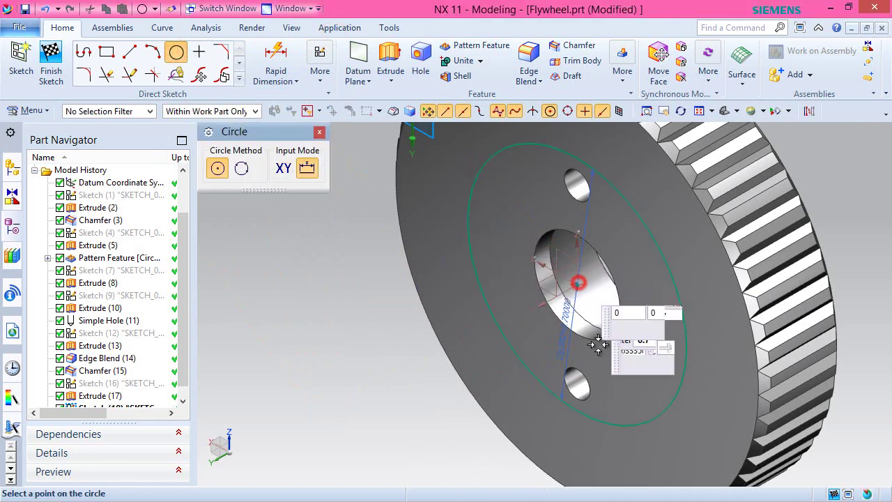
left_click(644, 453)
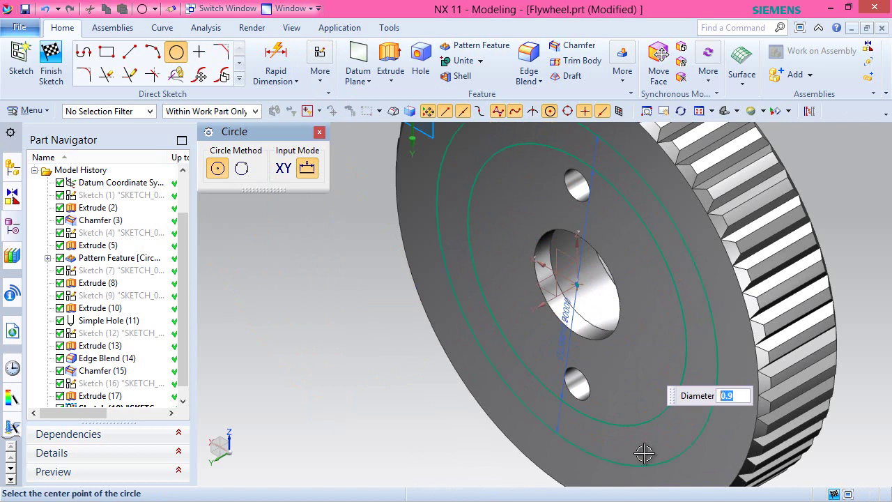
right_click(273, 261)
left_click(297, 34)
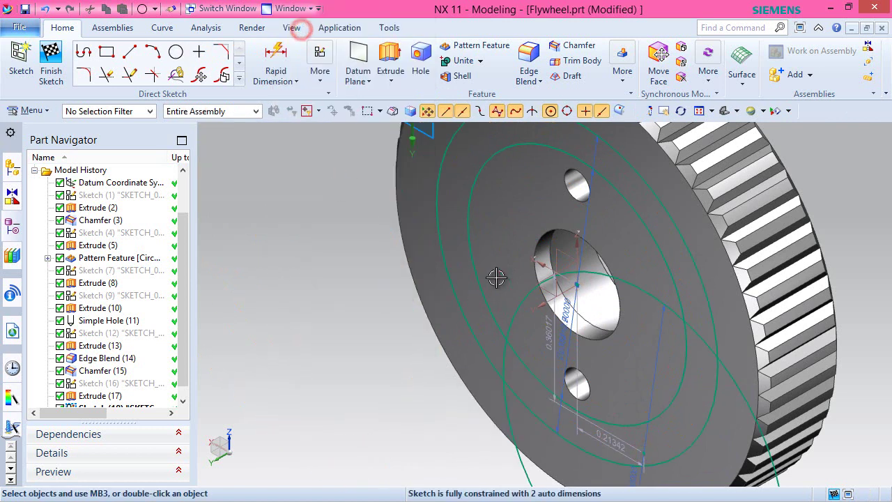
Delete the stray off-centre circle and finish the sketch.
left_click(531, 286)
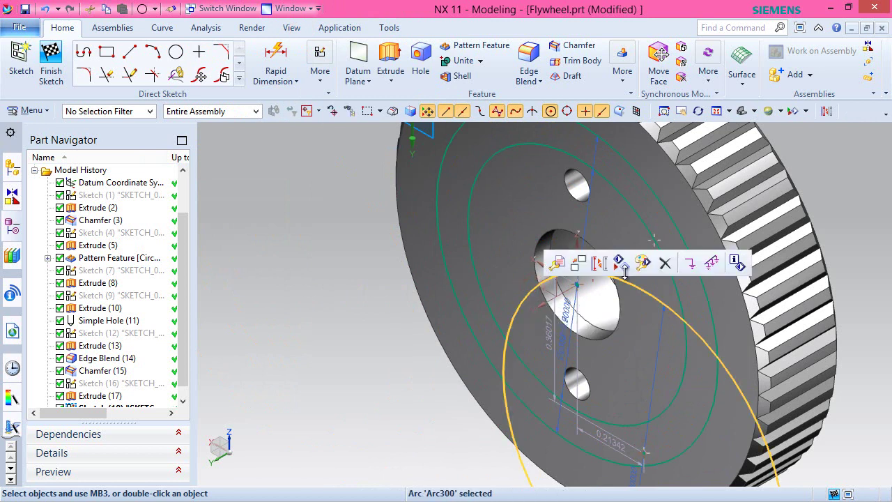
left_click(665, 265)
right_click(285, 235)
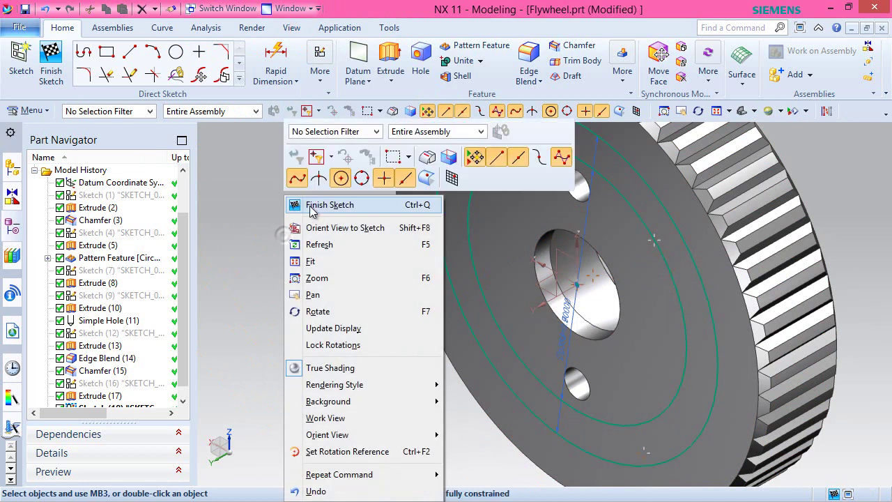
left_click(313, 209)
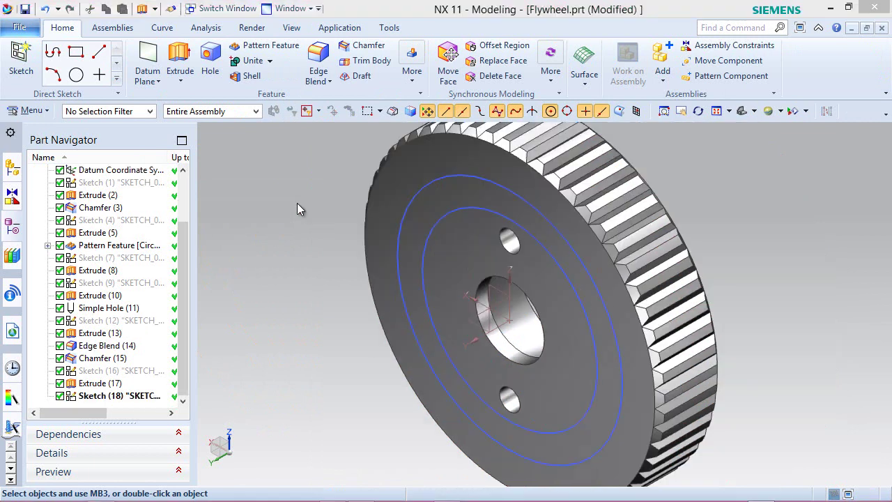
Extrude the ring between the two circles 0.015 in into the flywheel's back face and subtract it from the body.
left_click(180, 66)
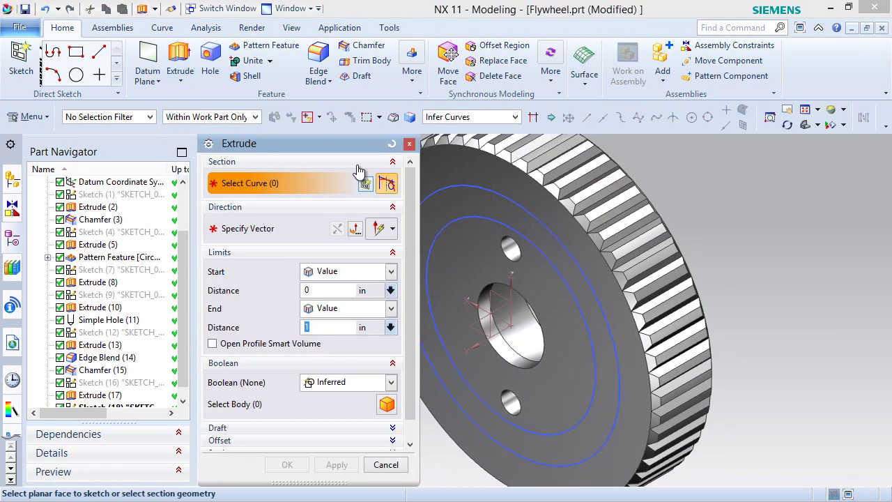
left_click(514, 117)
left_click(470, 203)
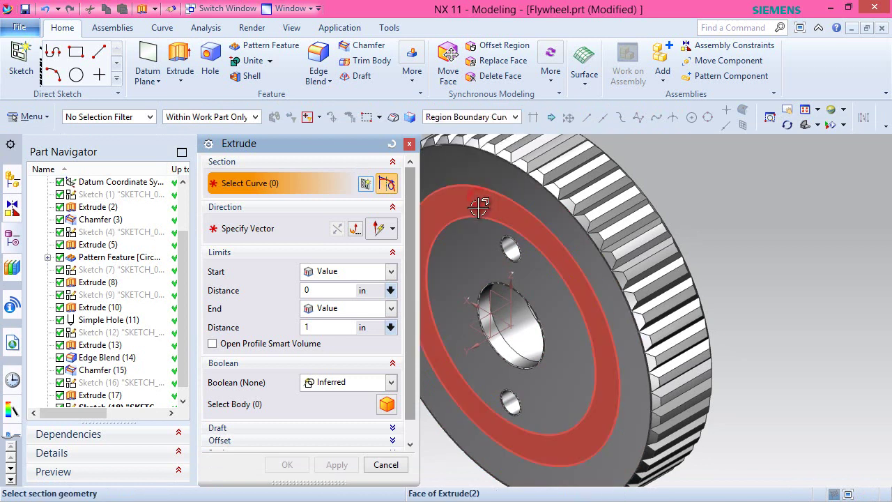
left_click(477, 207)
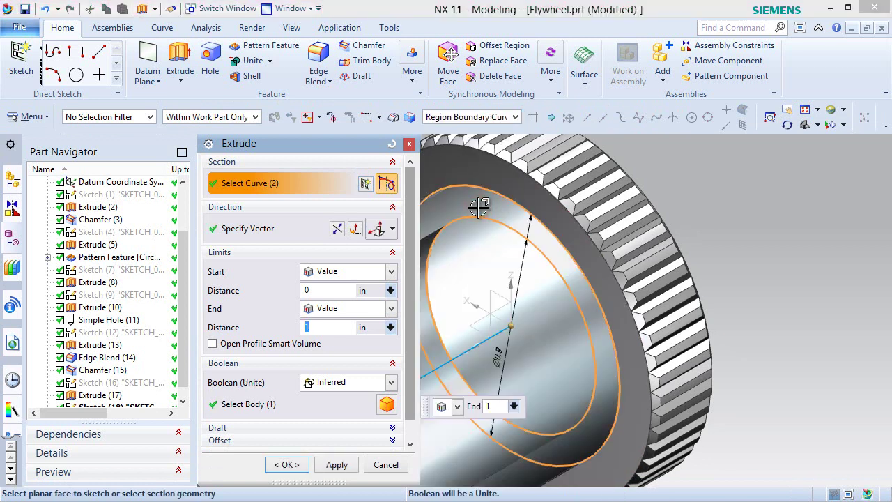
left_click(337, 228)
left_click(338, 326)
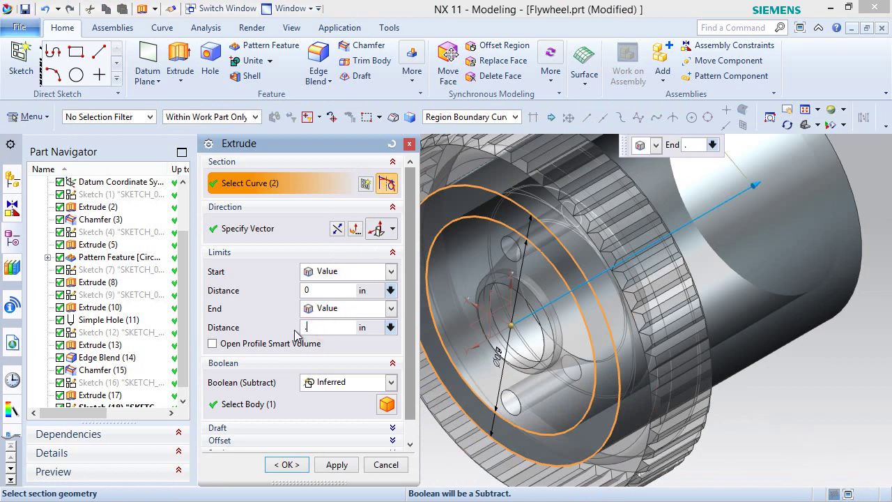
left_click(321, 384)
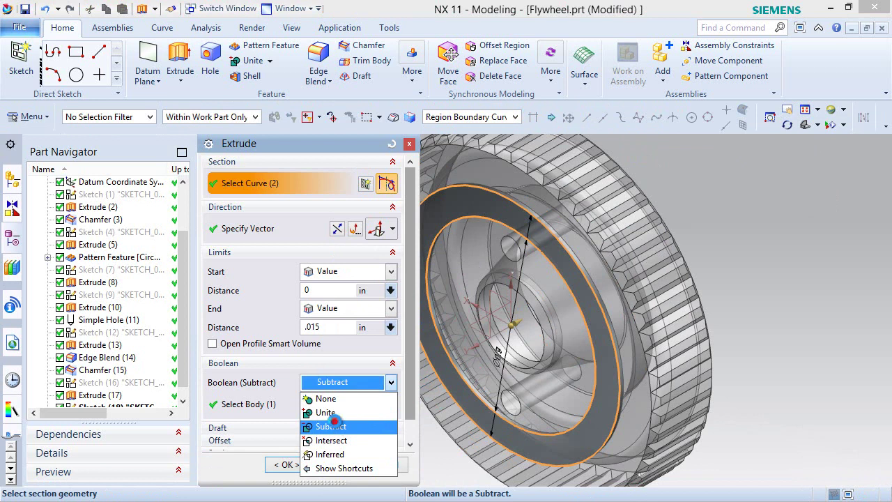
left_click(331, 426)
left_click(293, 464)
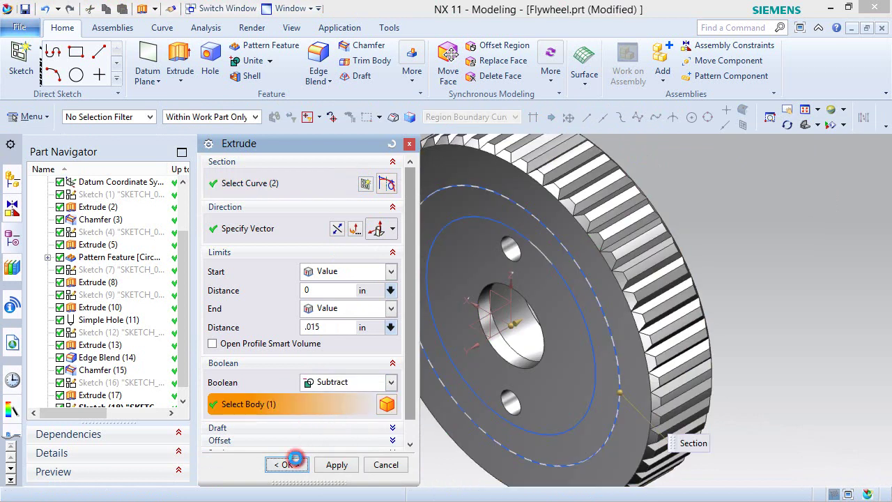
Hide the two-circle sketch and save the part.
scroll(180, 358, "down", 1)
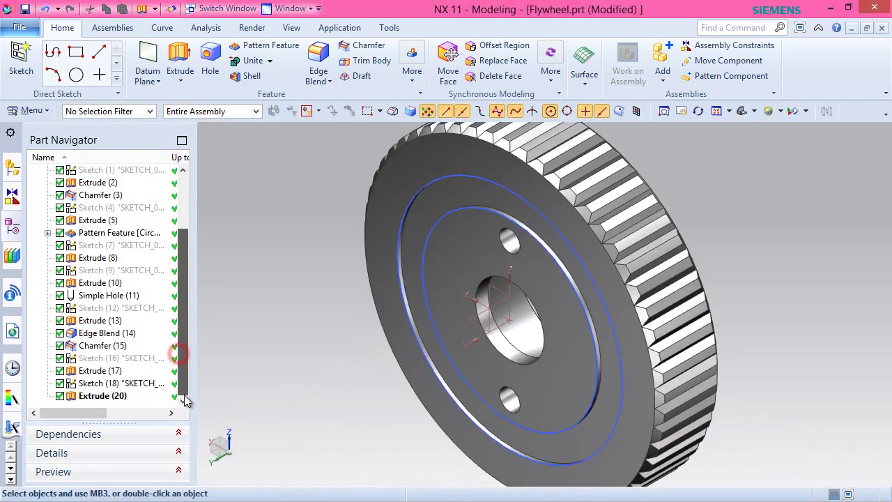
right_click(148, 383)
left_click(175, 11)
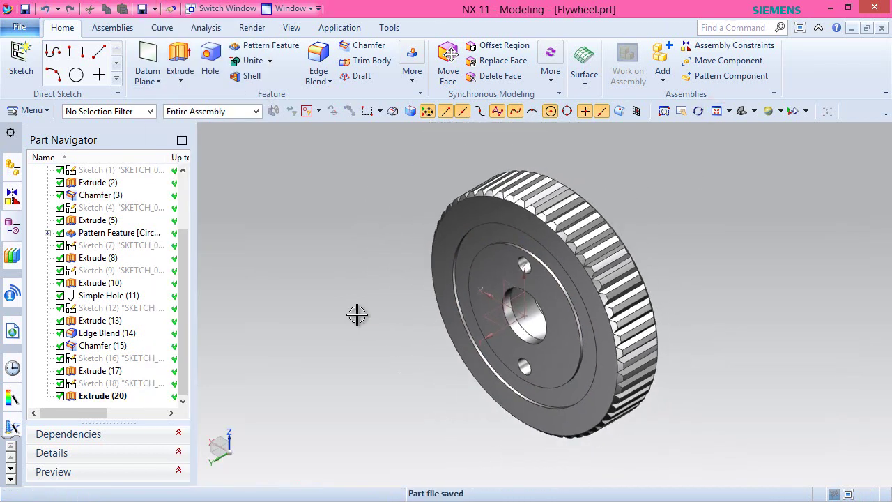
Chamfer both edges of the shallow ring groove with a symmetric 0.015 in distance, using the Offset Faces and Trim method.
left_click(360, 45)
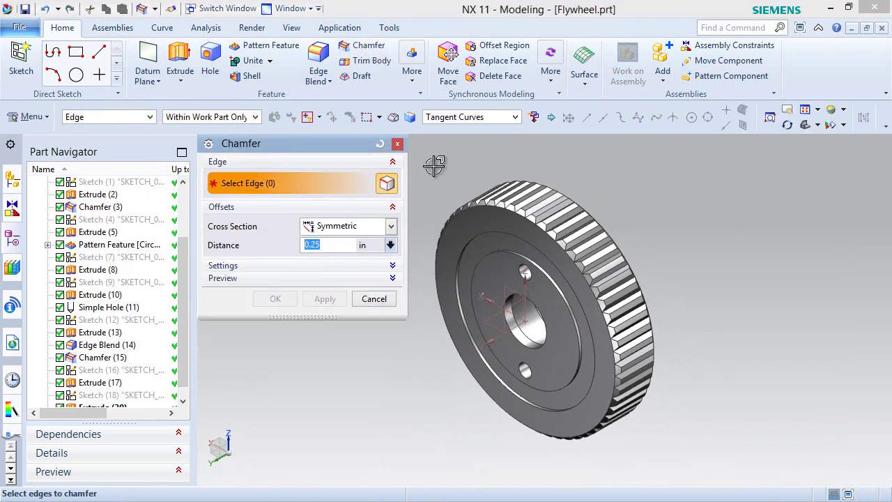
type(".015")
key("Return")
left_click(293, 267)
left_click(319, 286)
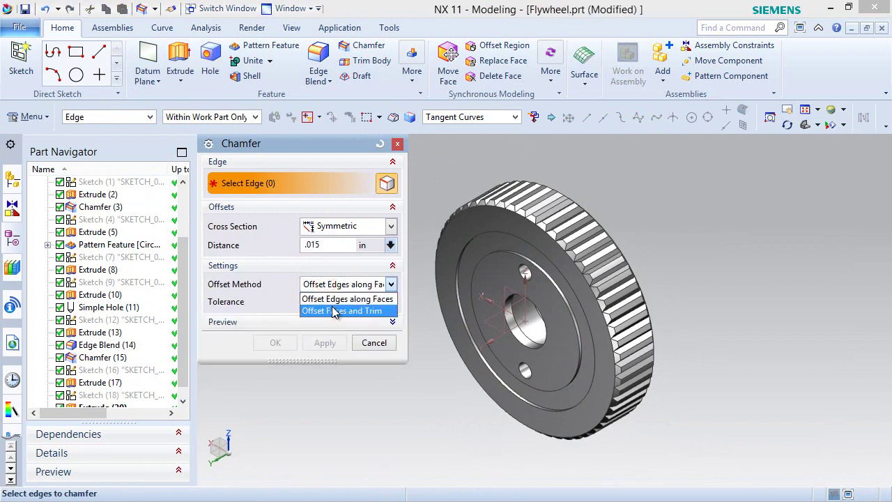
left_click(329, 309)
scroll(447, 269, "up", 5)
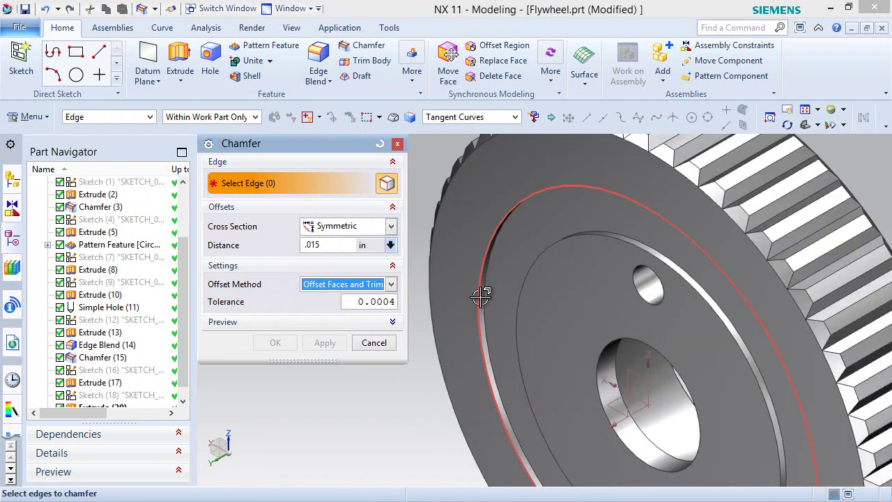
left_click(486, 300)
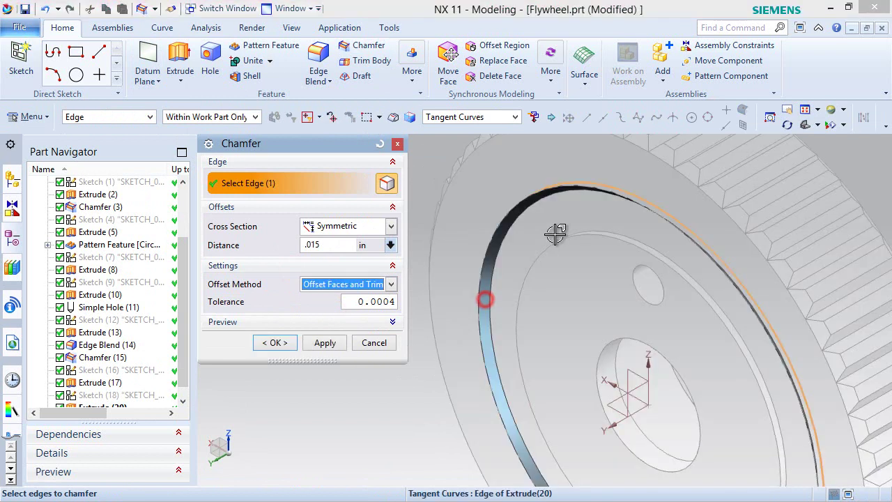
left_click(594, 230)
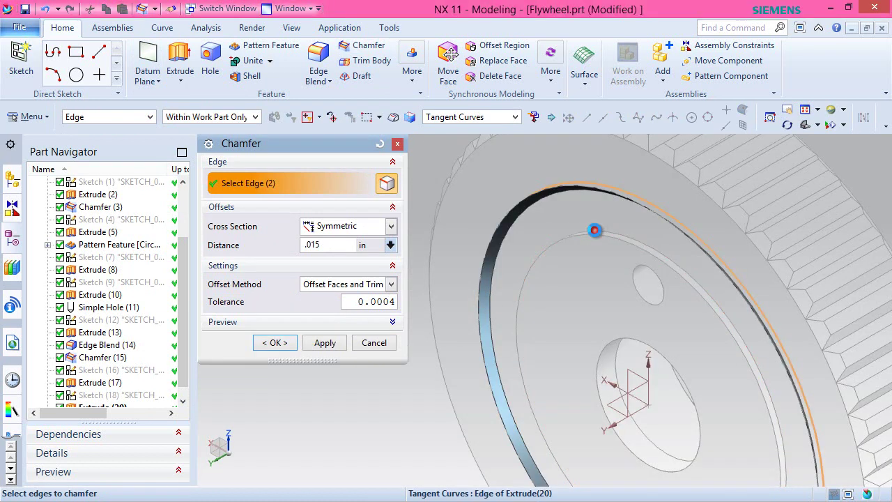
left_click(277, 342)
scroll(288, 350, "down", 6)
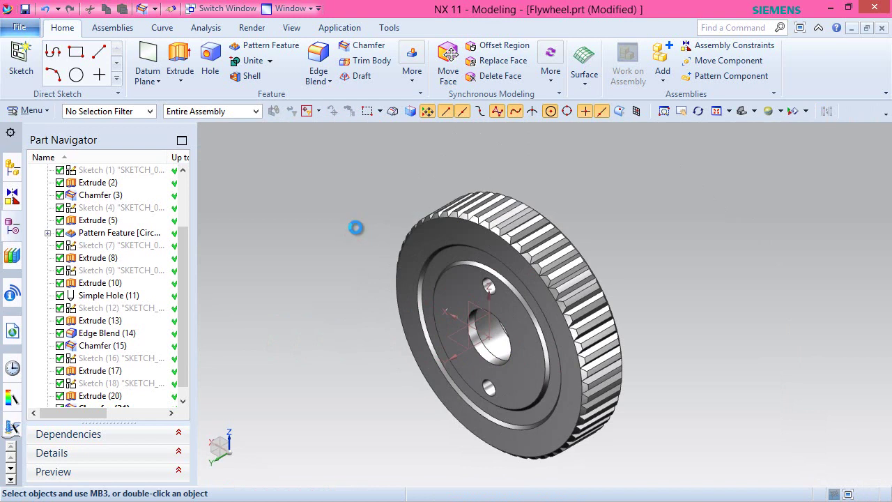
Create a sketch on the flat front face of the hub that holds the two small holes.
key("Home")
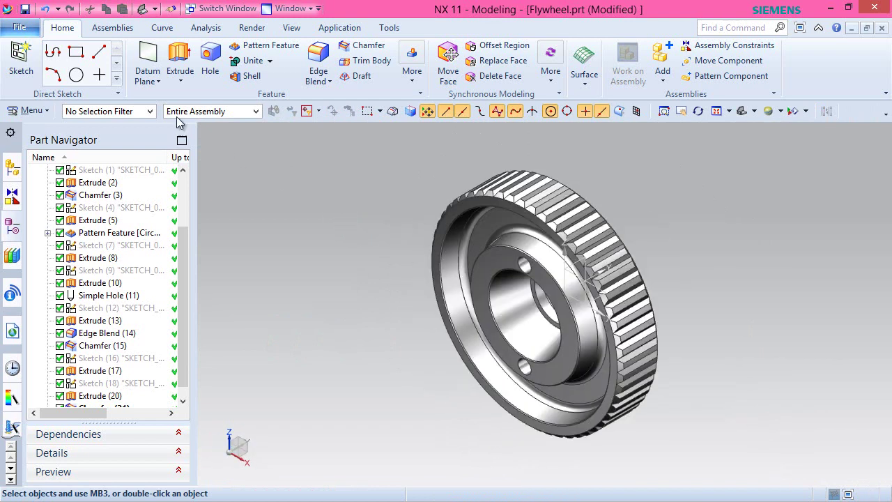
left_click(23, 60)
left_click(488, 270)
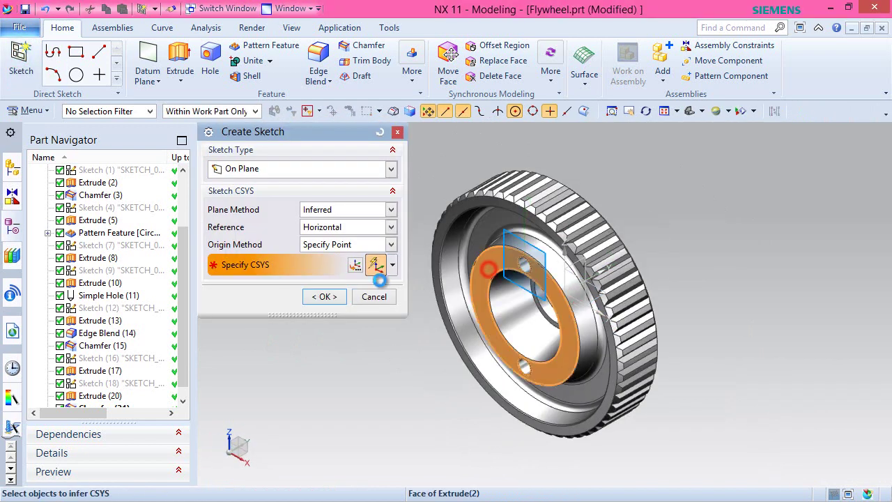
left_click(322, 297)
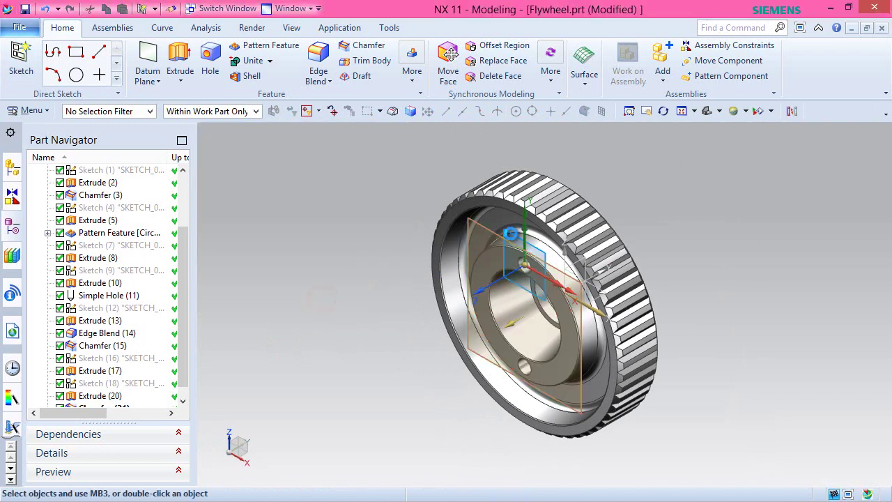
right_click_drag(711, 251, 688, 254)
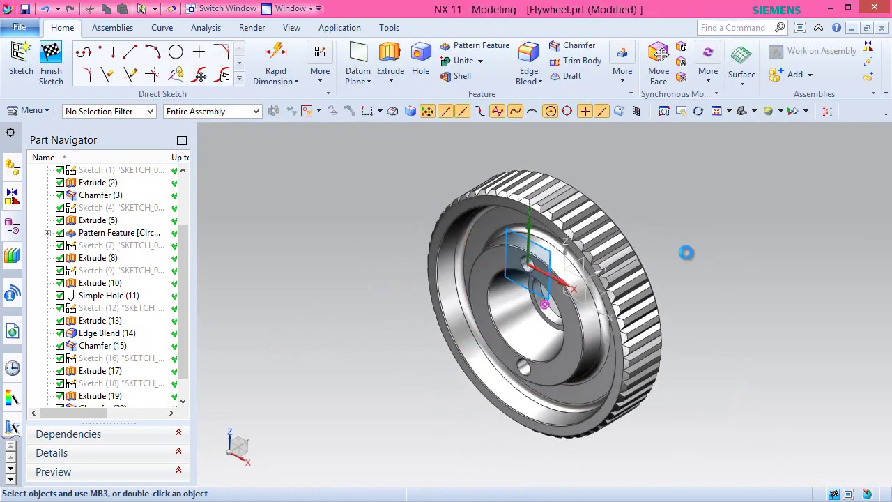
Project the edges of both small hub holes into the sketch as single curves and finish the sketch.
scroll(566, 291, "up", 2)
left_click(239, 78)
left_click(155, 184)
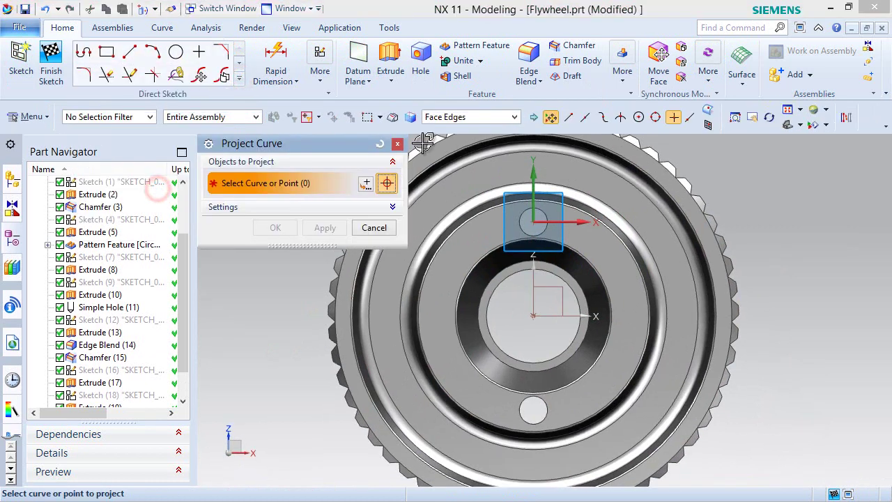
left_click(464, 117)
left_click(457, 143)
left_click(460, 117)
left_click(458, 132)
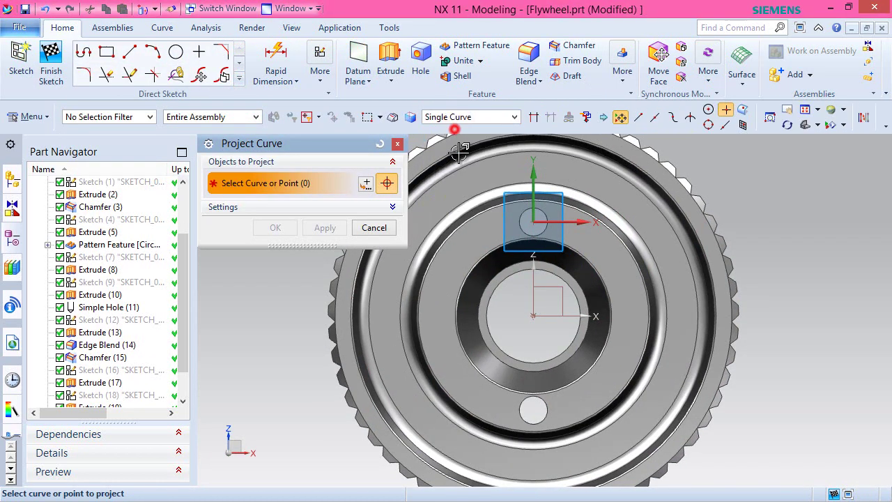
left_click(522, 219)
left_click(525, 410)
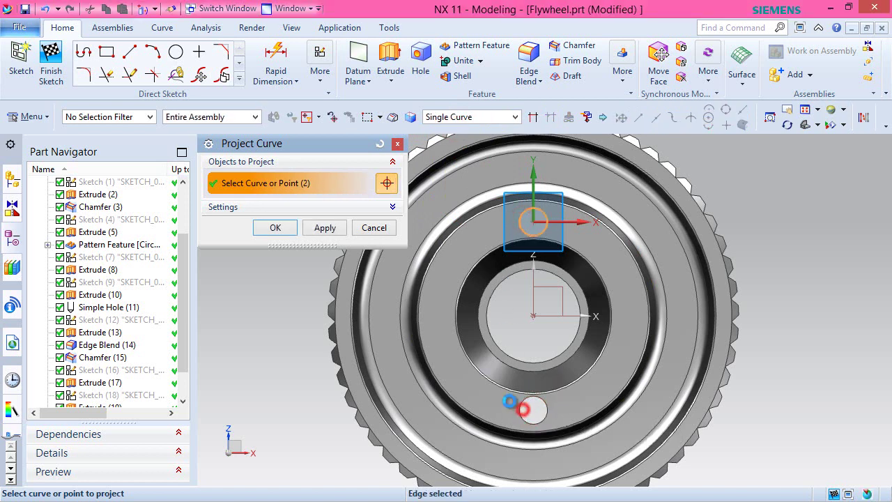
left_click(276, 229)
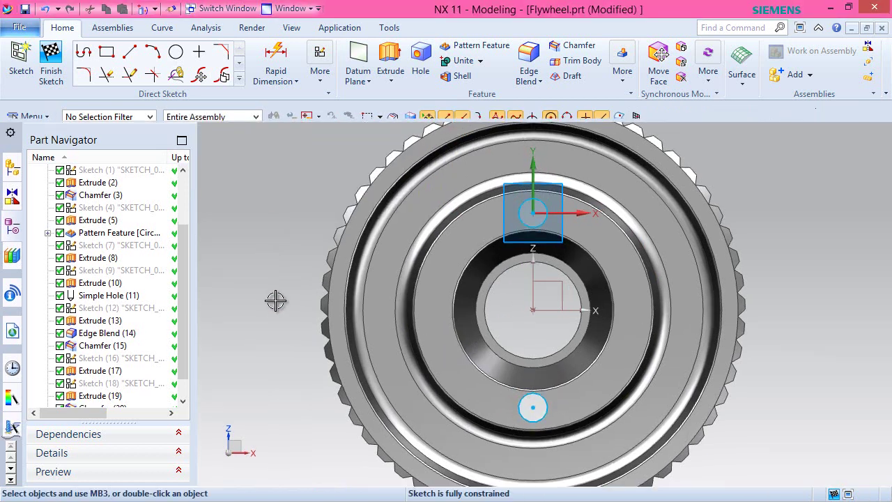
middle_click_drag(633, 309, 576, 339)
left_click(51, 62)
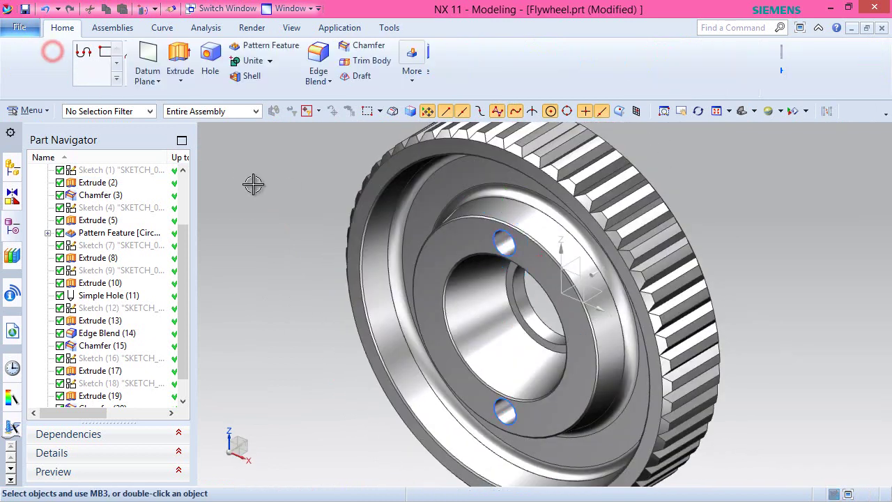
Extrude the upper hole's projected circle 0.5 in back through the flywheel as a separate body with Boolean None.
left_click(180, 61)
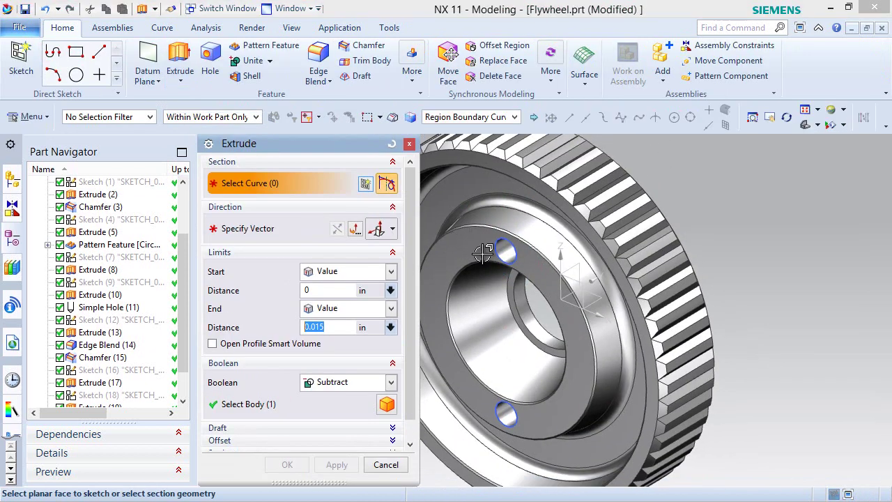
left_click(508, 117)
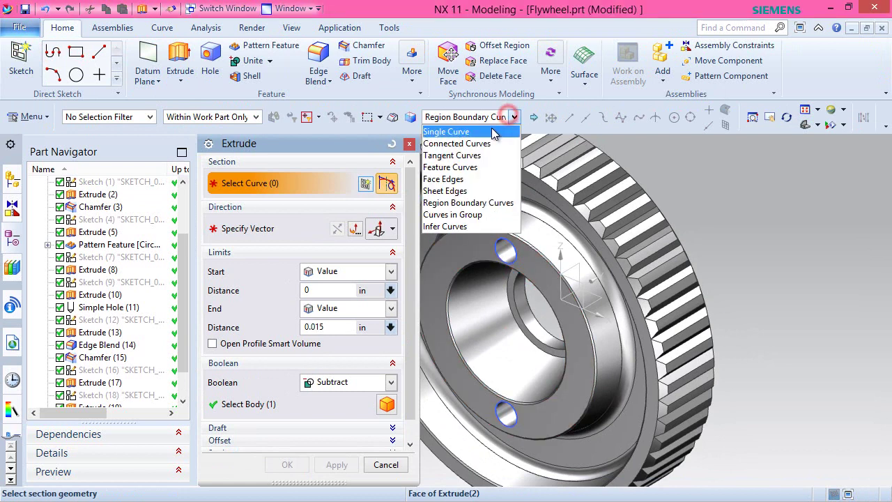
left_click(493, 130)
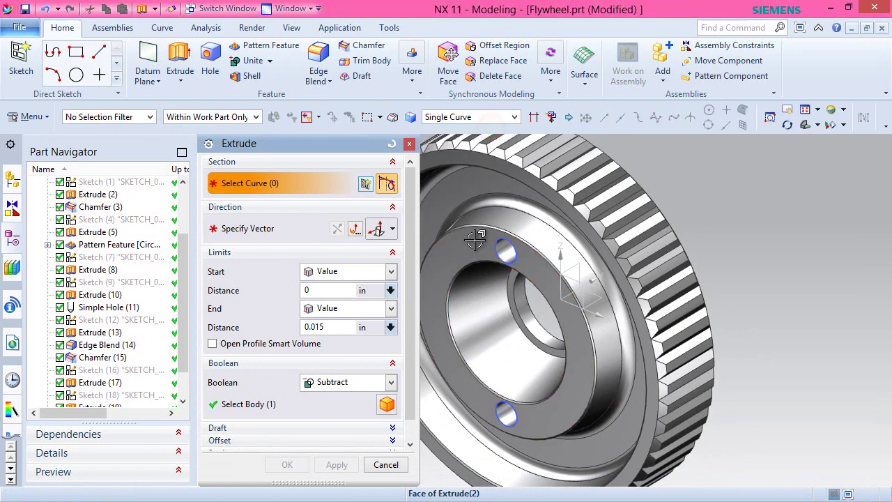
left_click(511, 249)
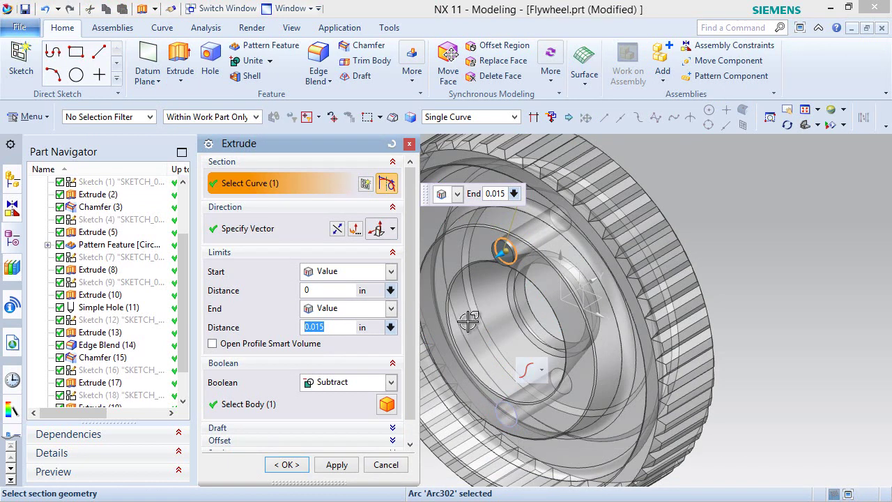
left_click(337, 229)
double_click(349, 327)
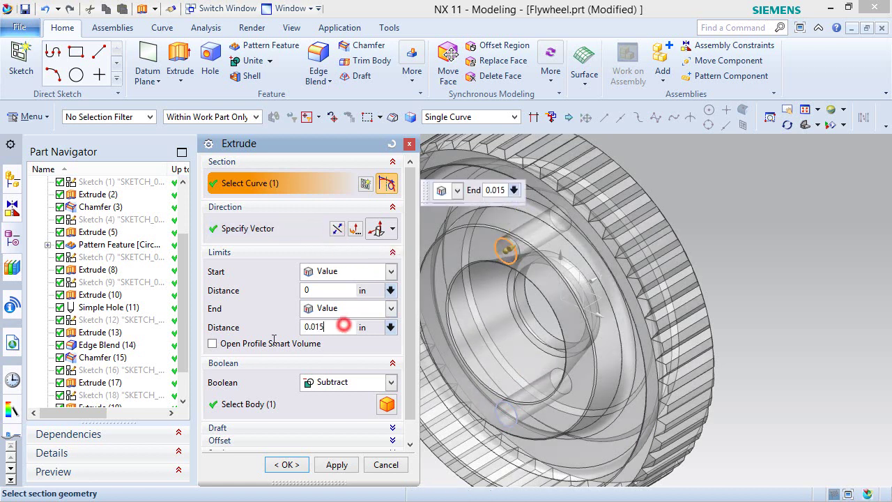
type(".5")
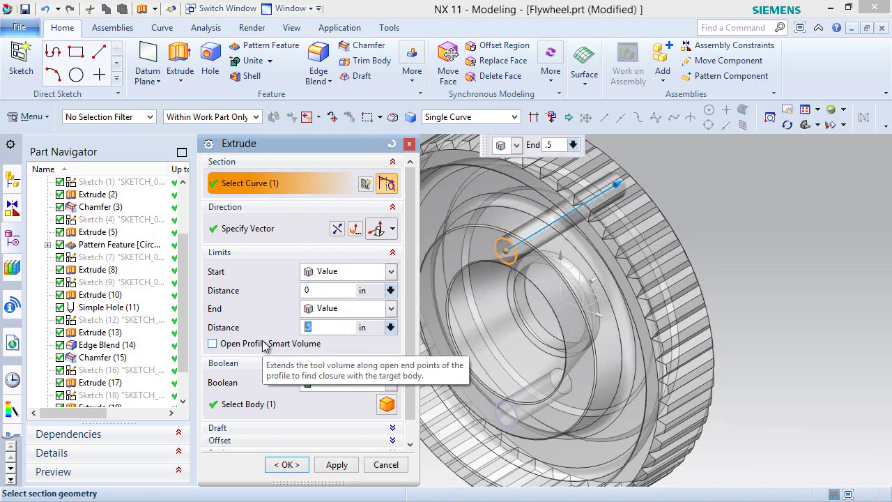
left_click(352, 385)
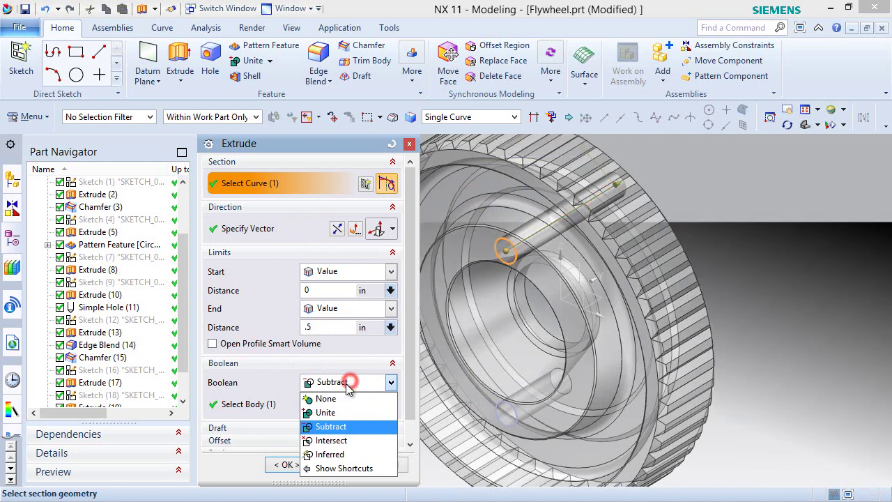
left_click(342, 397)
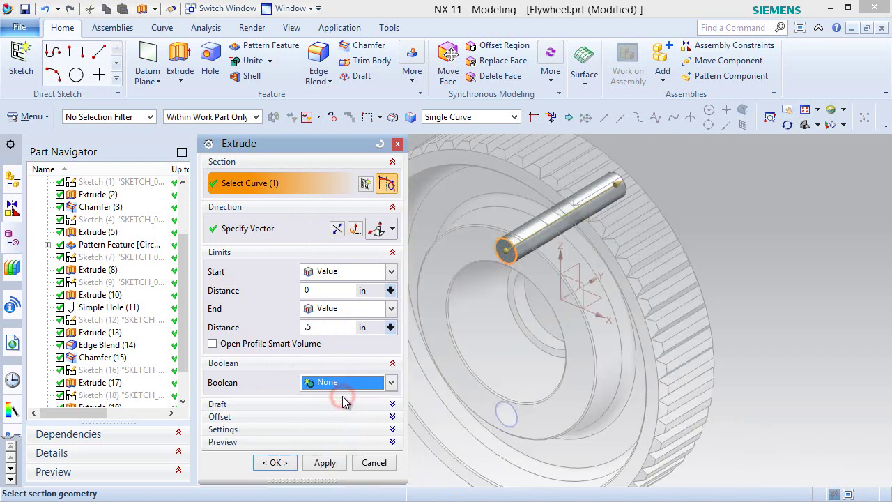
left_click(274, 462)
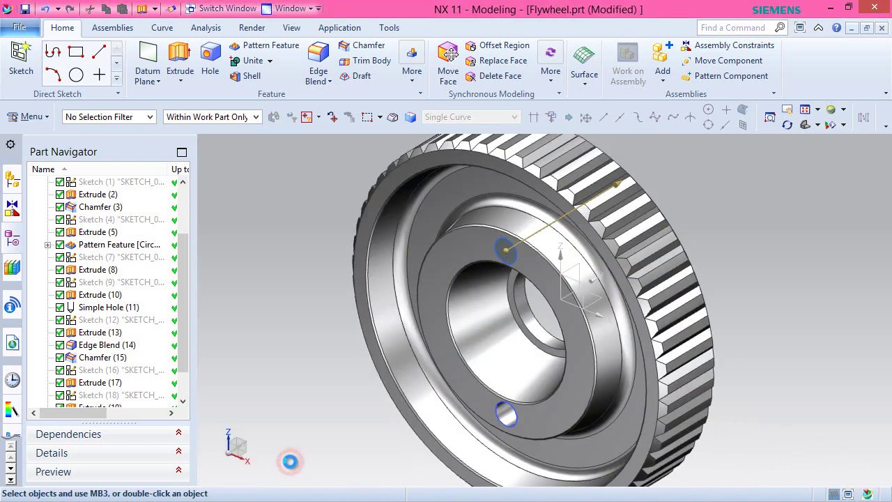
middle_click_drag(555, 335, 521, 374)
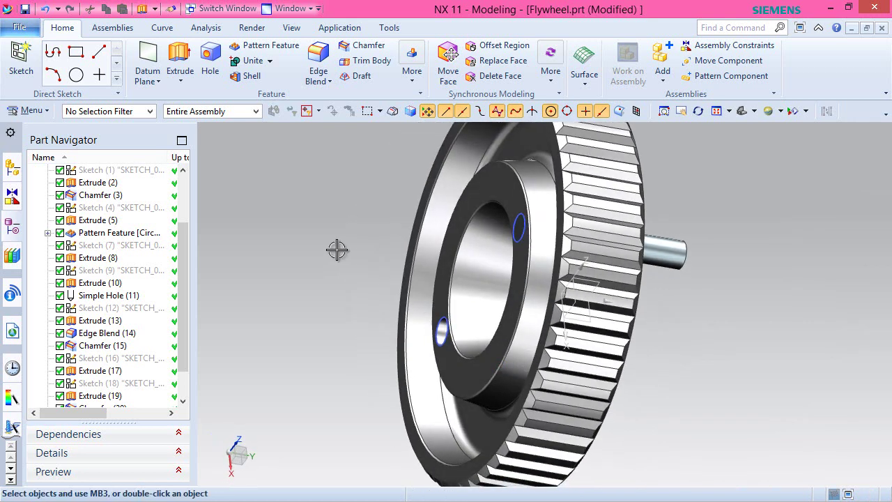
key("Home")
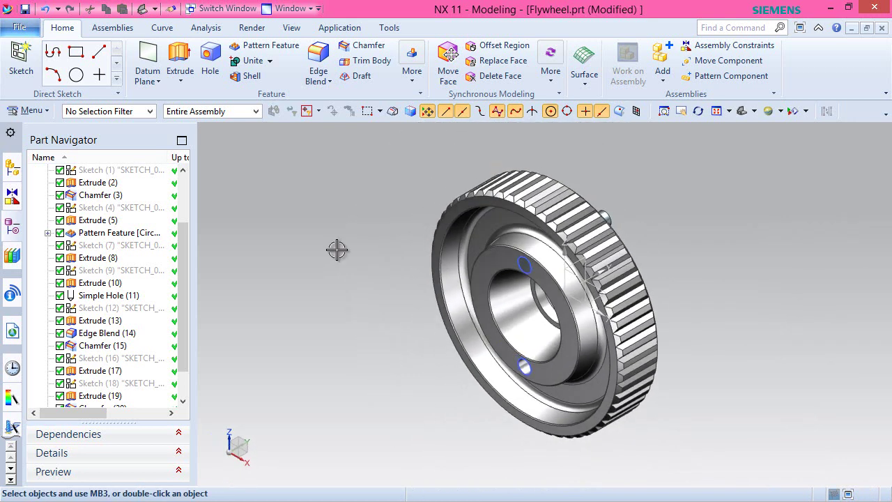
scroll(189, 292, "down", 1)
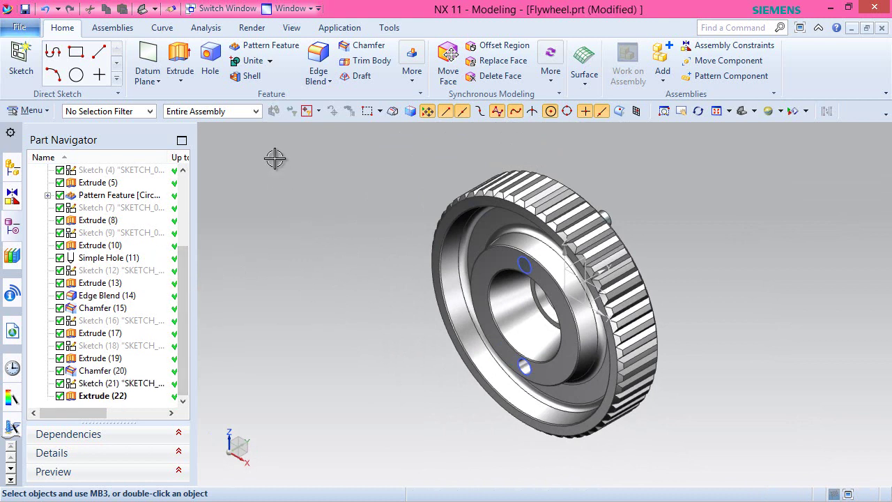
Pattern the extruded pin circularly about the Y axis through the hub's bore center, with count 2 and a 360/2 degree pitch angle.
left_click(258, 44)
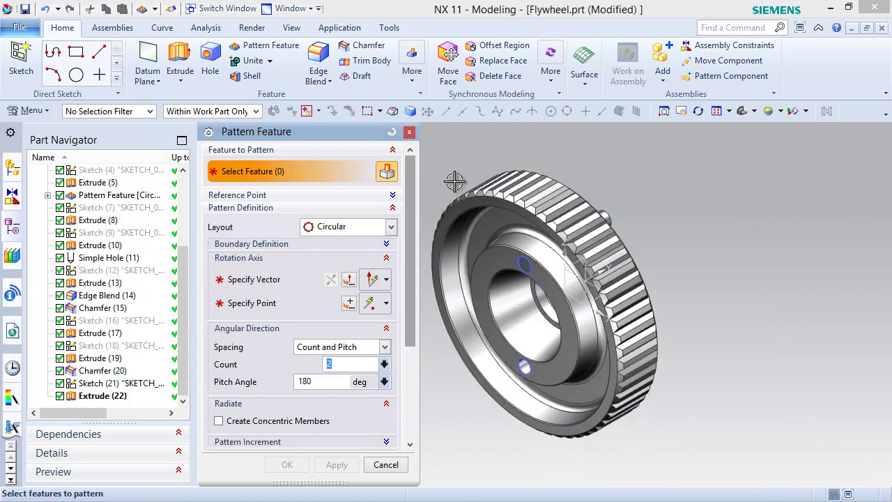
left_click(610, 218)
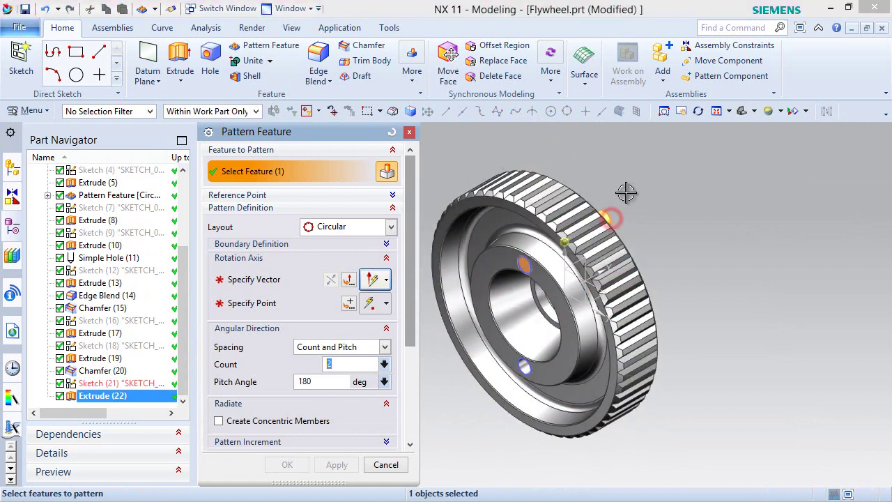
left_click(274, 280)
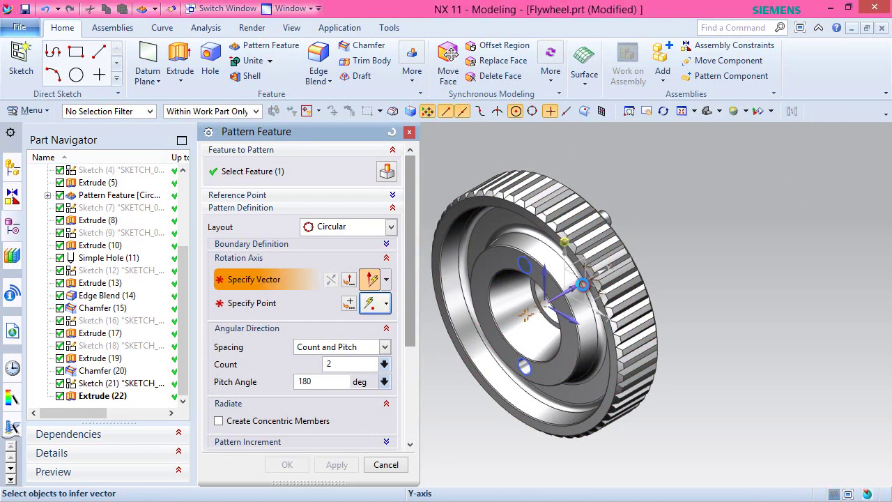
left_click(583, 285)
left_click(649, 294)
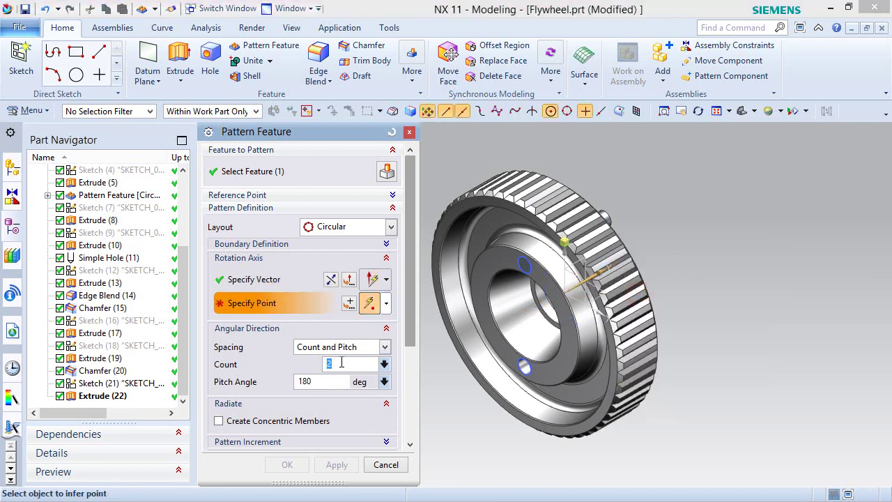
type("360/2")
key("Return")
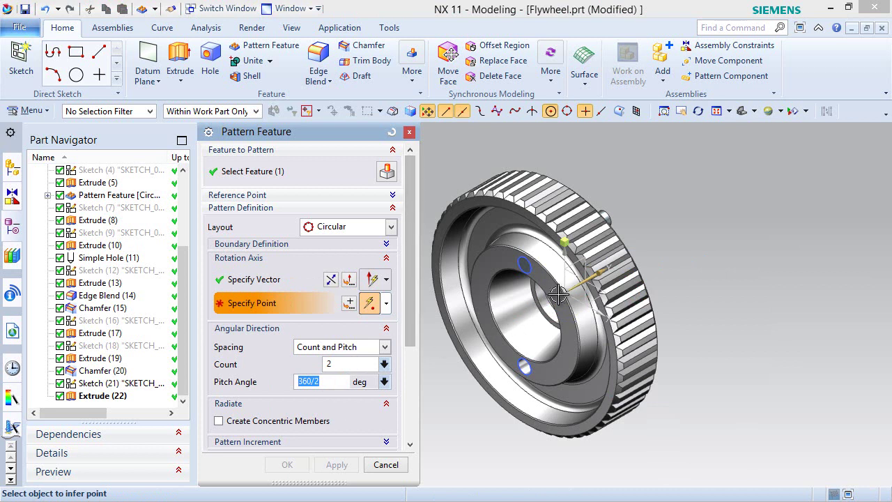
left_click(524, 316)
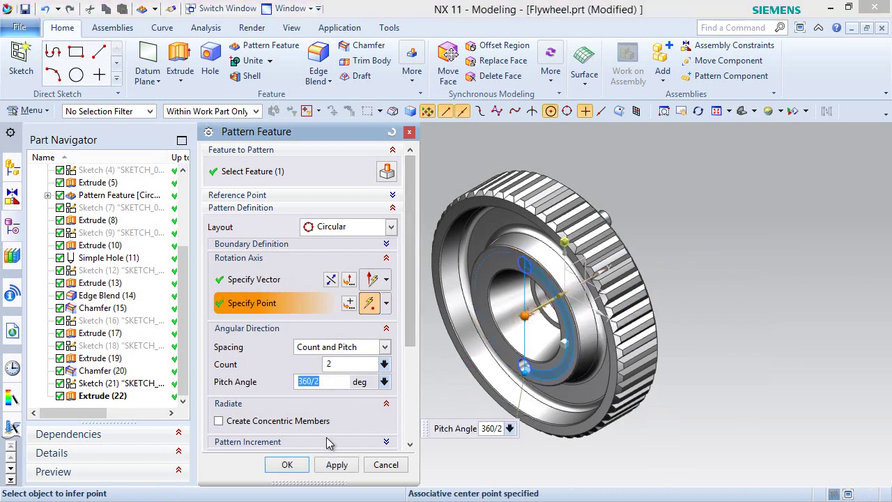
left_click(287, 465)
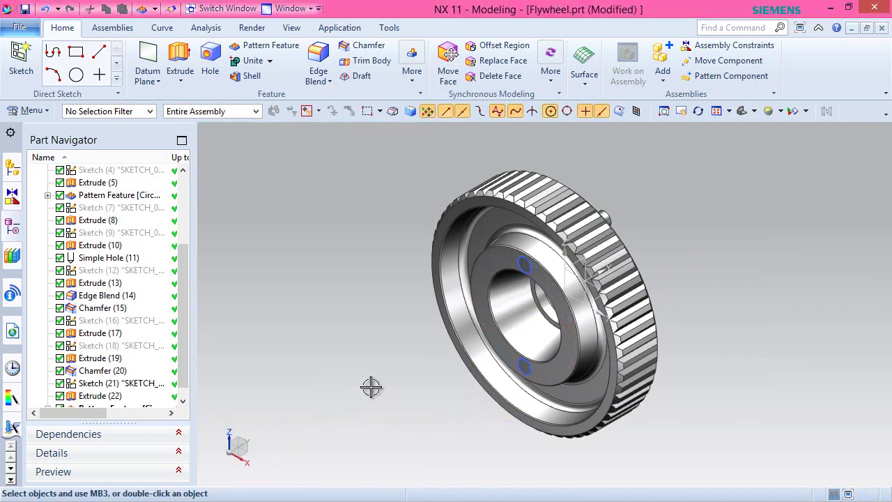
middle_click_drag(552, 356, 462, 370)
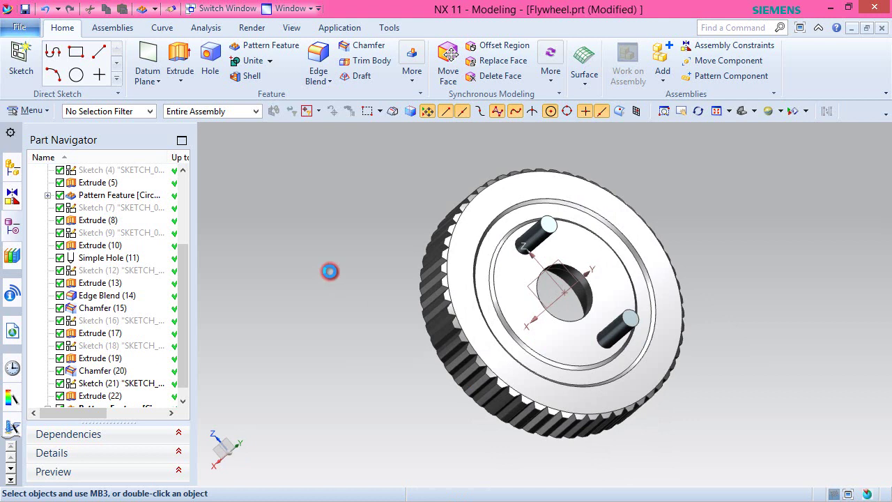
middle_click_drag(330, 272, 330, 271)
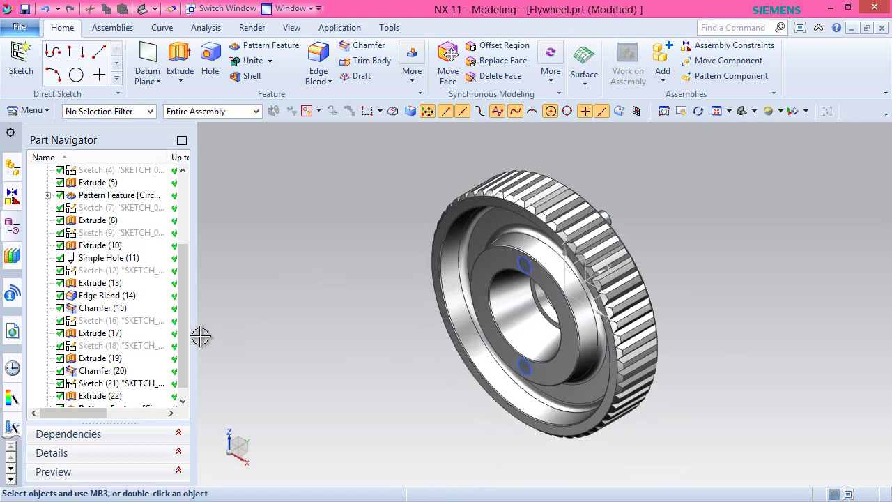
Hide the sketch that holds the projected circles of the small hub holes.
scroll(187, 337, "down", 1)
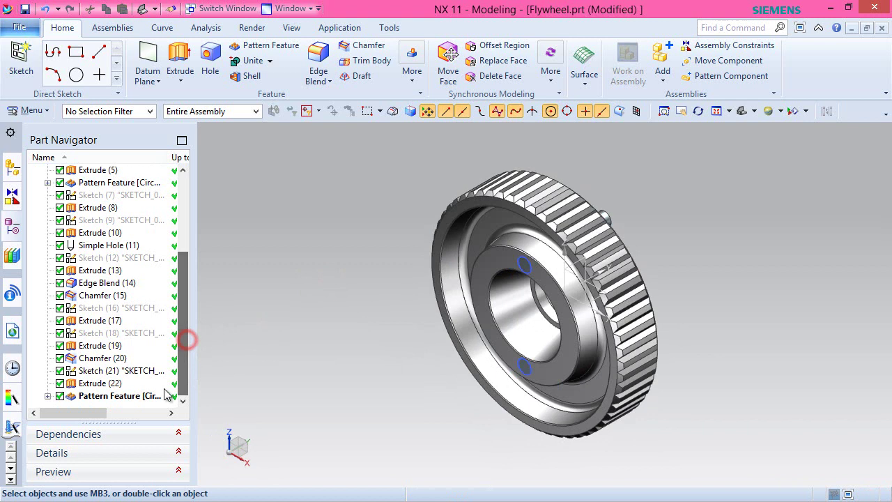
left_click(94, 371)
right_click(94, 372)
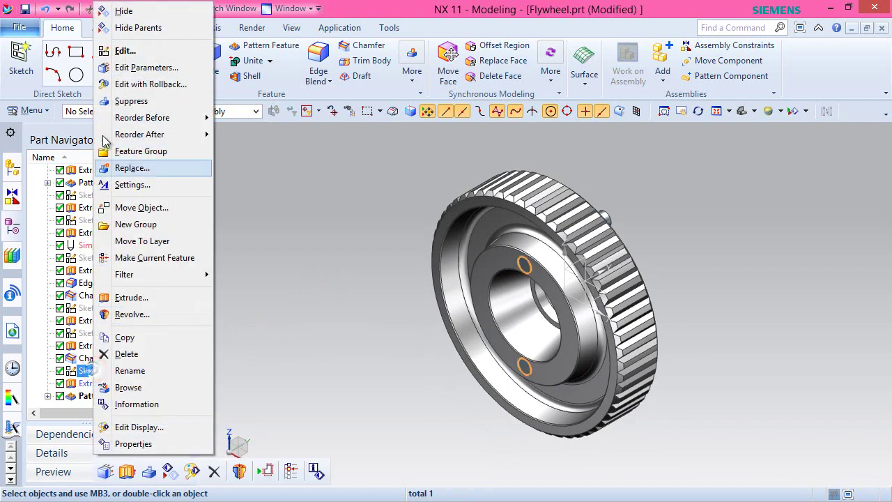
left_click(127, 11)
Chamfer the front end edge of the upper pin with a symmetric 0.005 in distance, picking the pin's edge rather than the hole's.
scroll(547, 299, "up", 4)
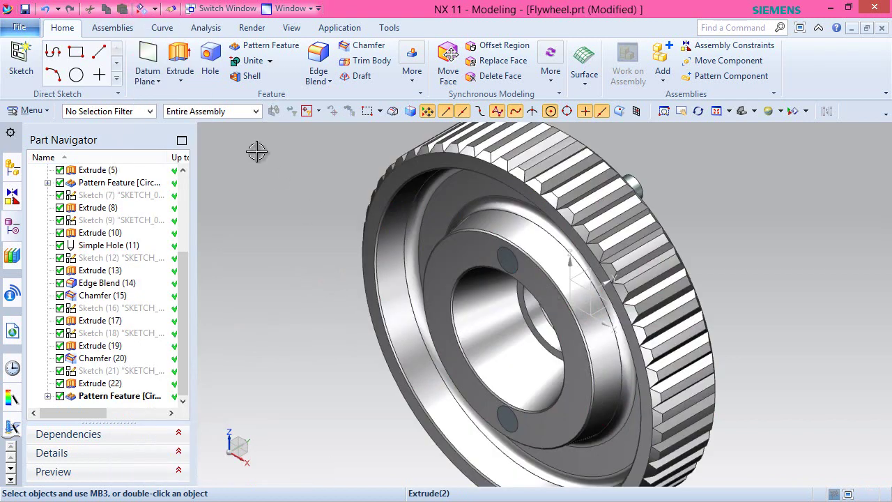
left_click(349, 43)
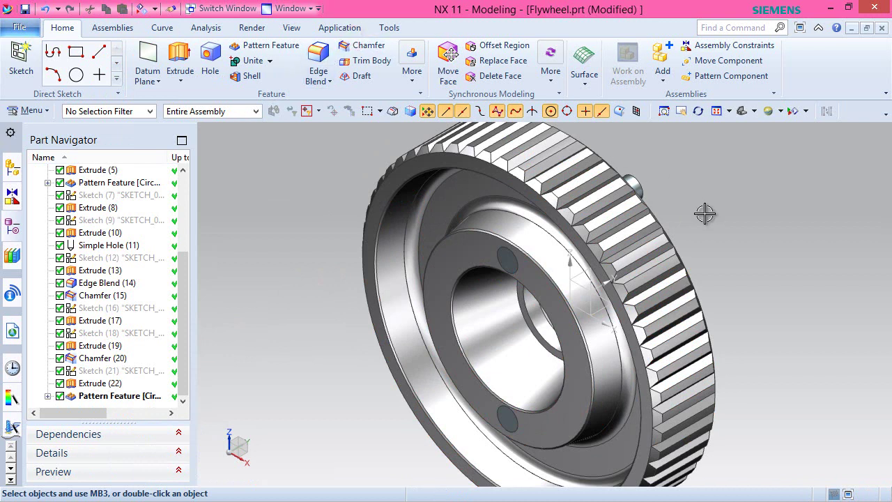
left_click(353, 45)
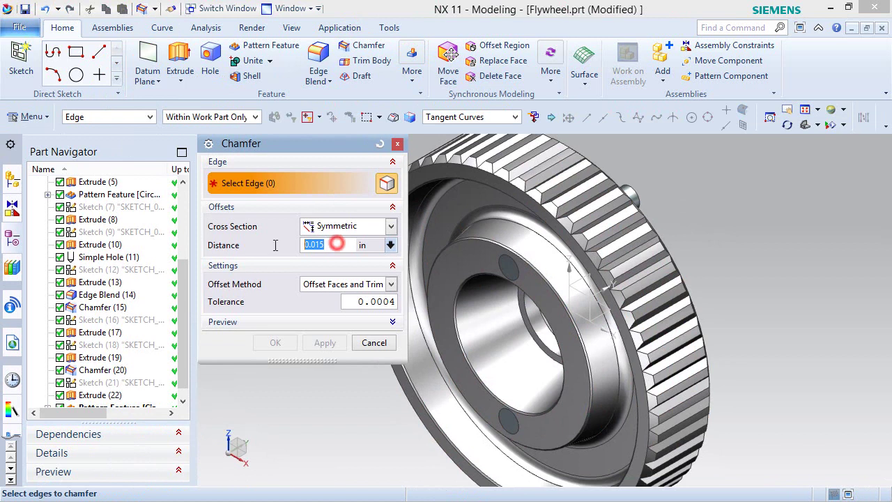
type(".005")
key("Return")
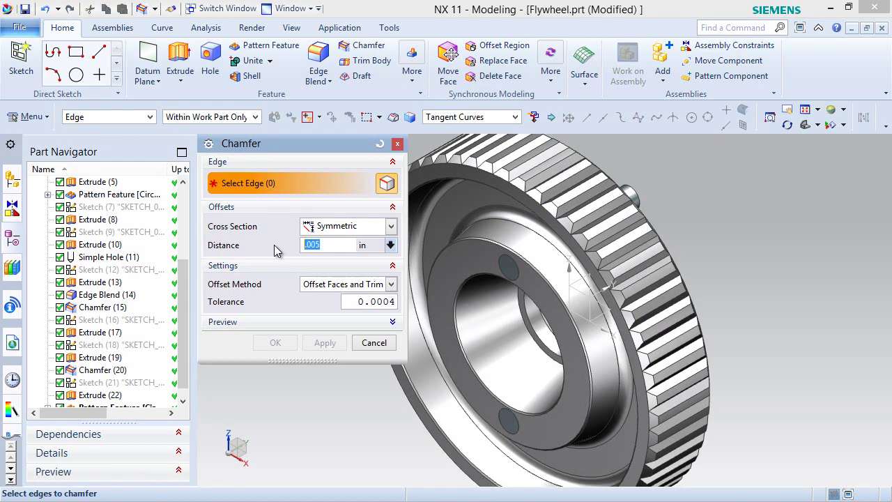
scroll(497, 281, "up", 10)
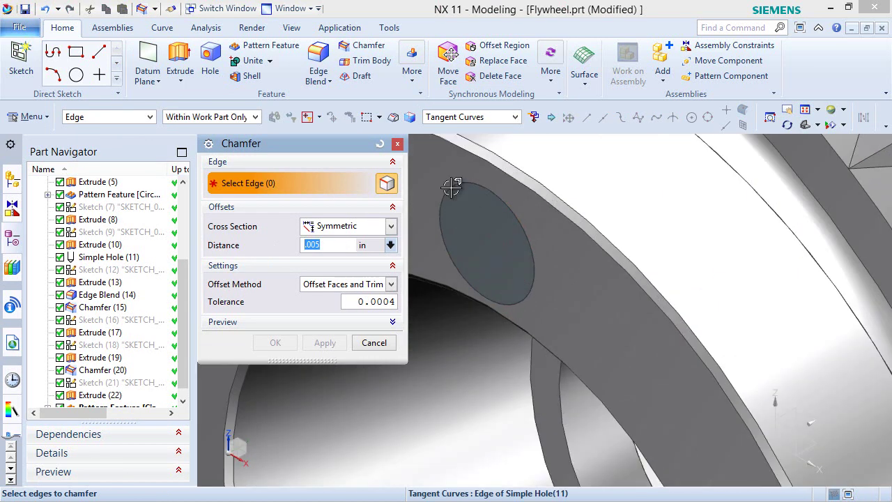
scroll(534, 269, "up", 5)
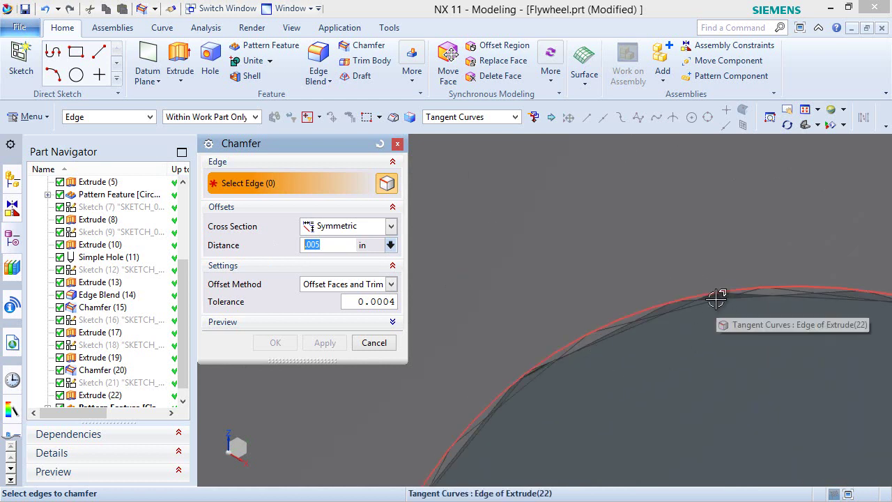
left_click(717, 300)
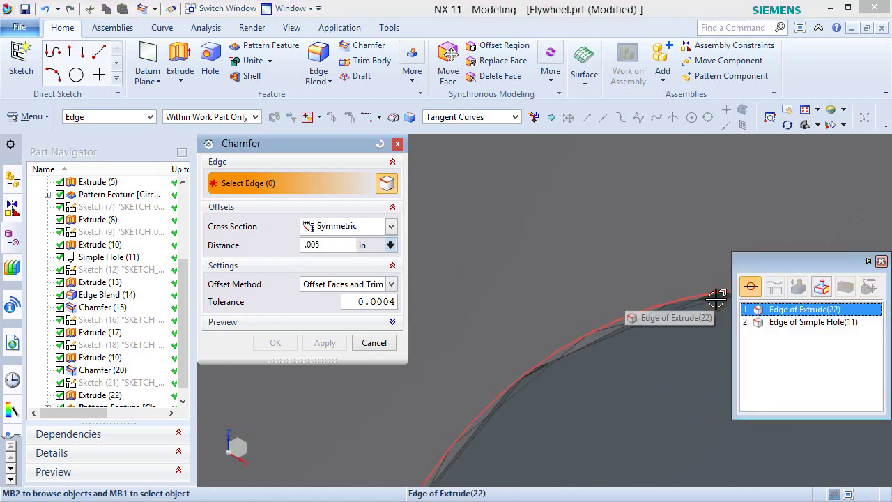
left_click(774, 309)
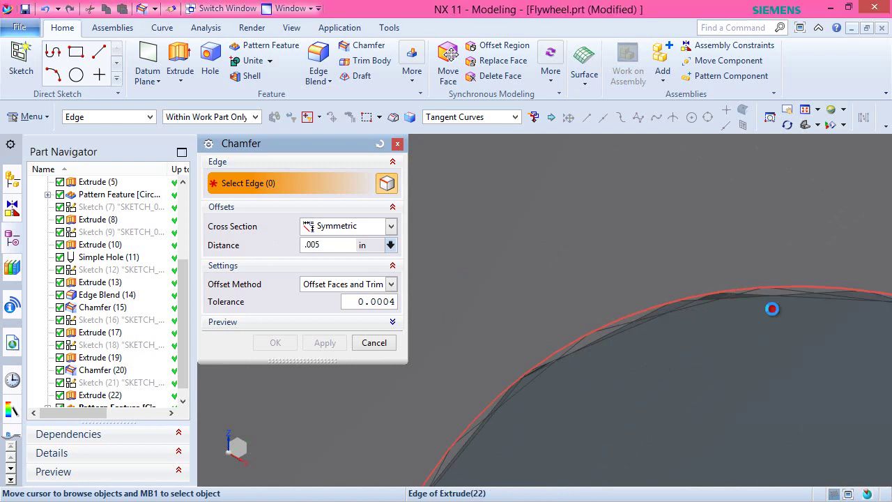
left_click(319, 342)
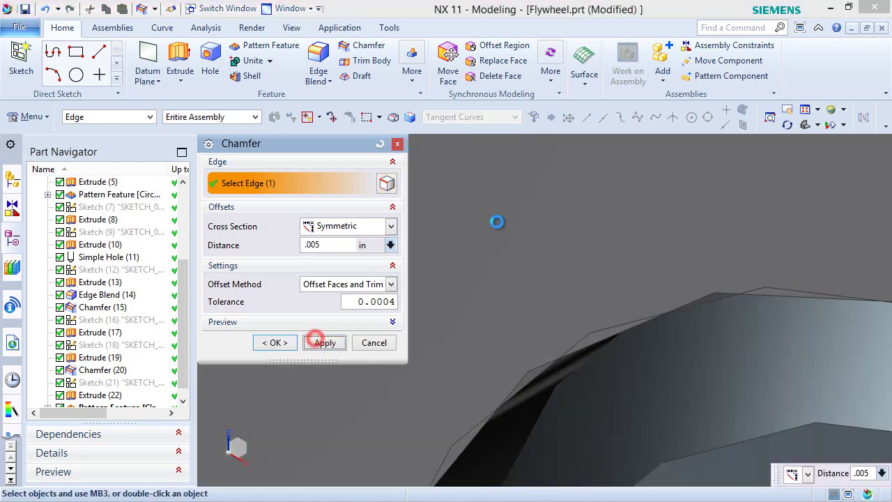
Chamfer the front end edge of the lower patterned pin with the same symmetric 0.005 in distance.
scroll(499, 221, "up", 5)
scroll(507, 233, "down", 5)
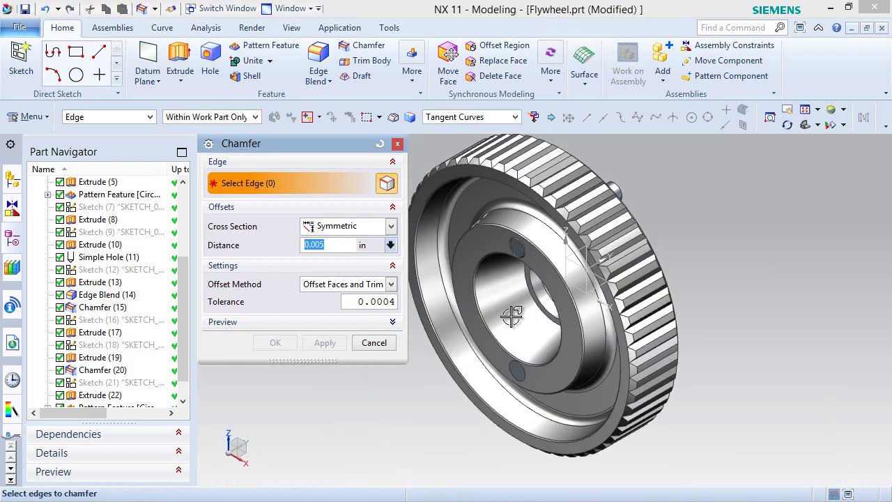
scroll(453, 290, "up", 6)
scroll(452, 290, "up", 6)
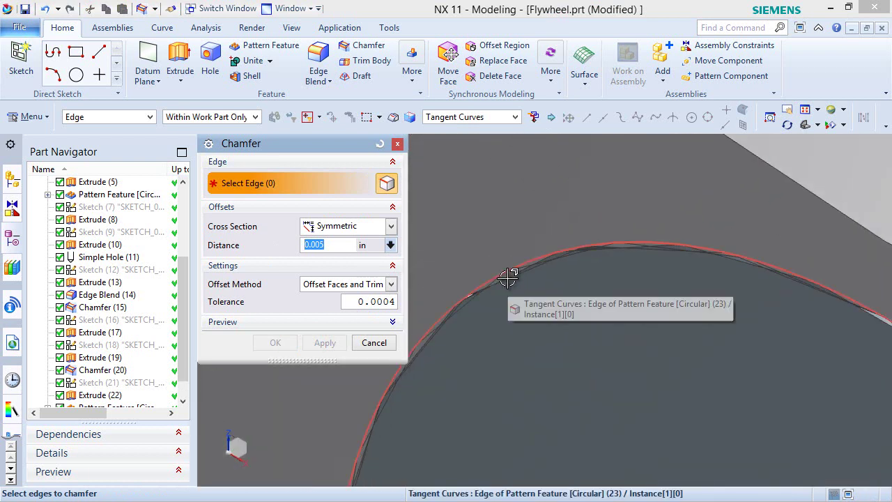
left_click(509, 278)
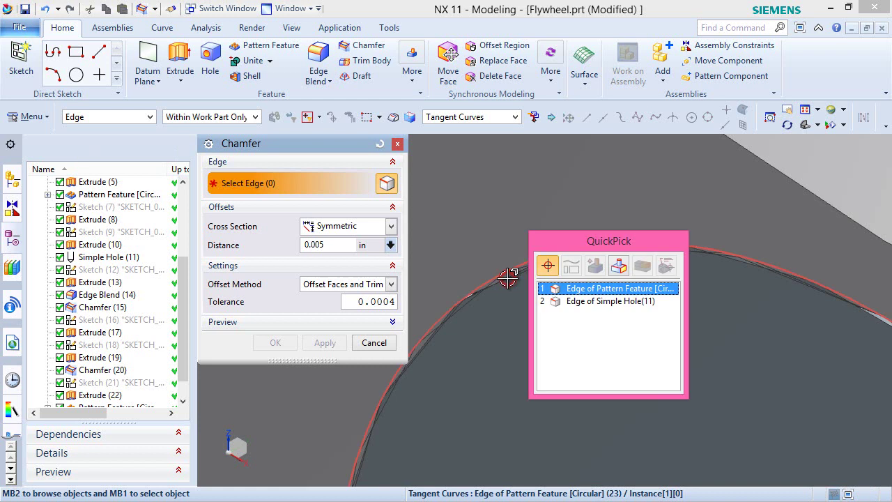
left_click(548, 287)
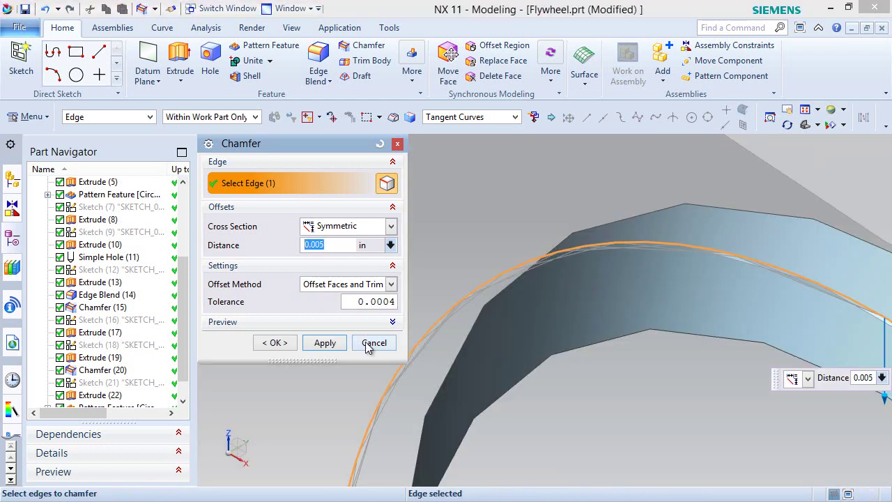
left_click(275, 342)
middle_click_drag(255, 343, 585, 411)
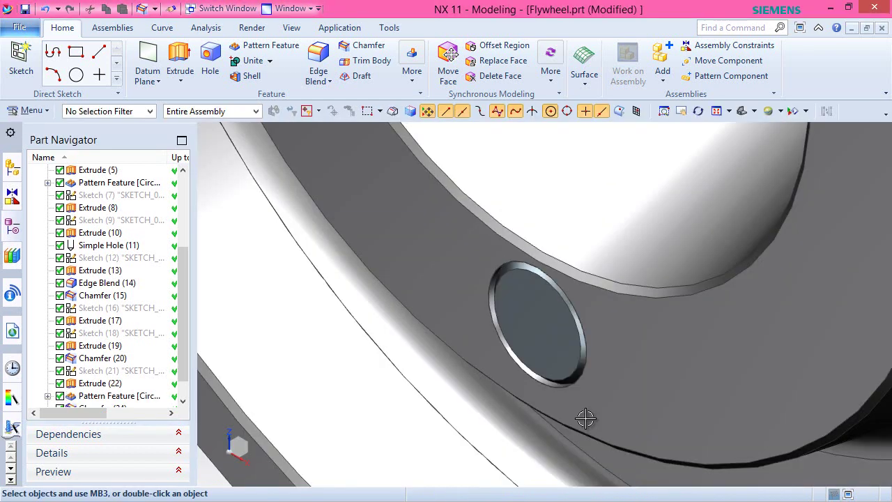
scroll(586, 411, "down", 10)
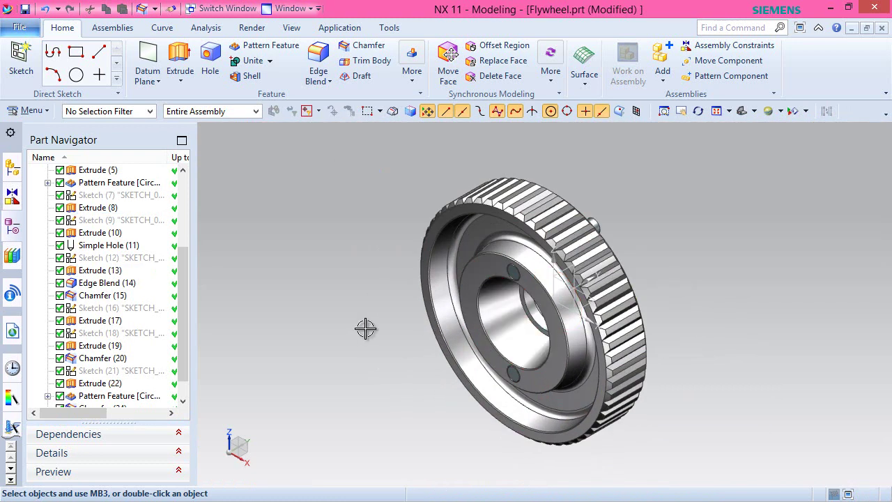
Chamfer the protruding end edges of both pins on the flywheel's back side with a symmetric 0.005 in distance.
left_click(258, 451)
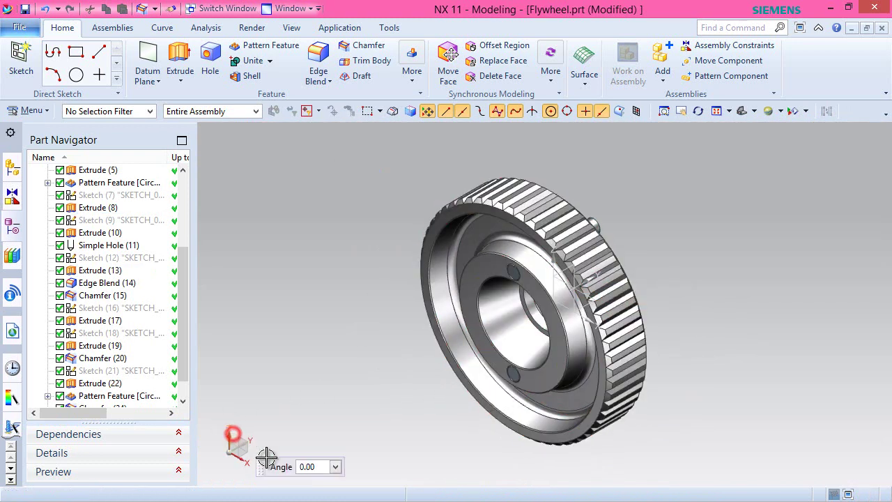
left_click(308, 467)
type("180")
key("Return")
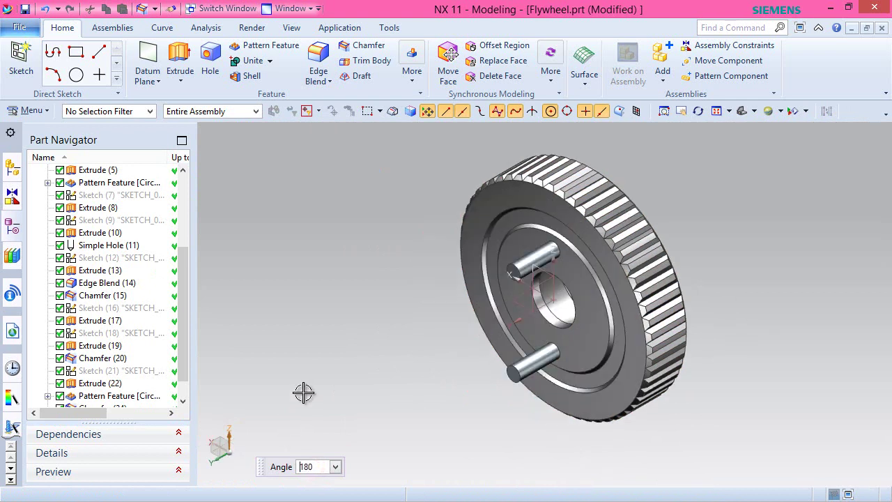
key("Escape")
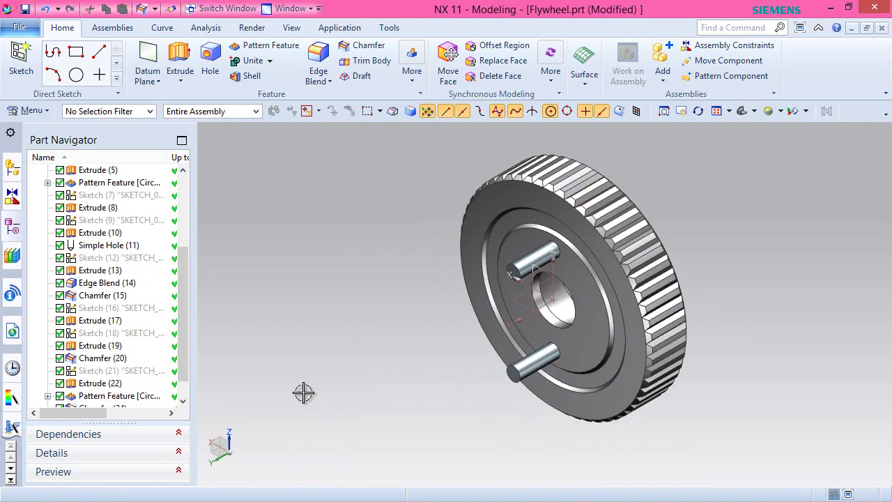
middle_click_drag(661, 256, 366, 285)
left_click(315, 230)
left_click(367, 44)
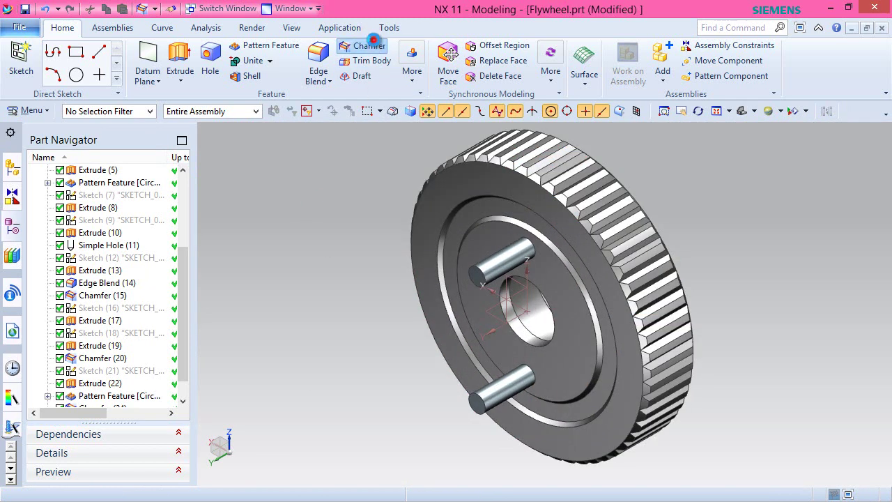
left_click(479, 287)
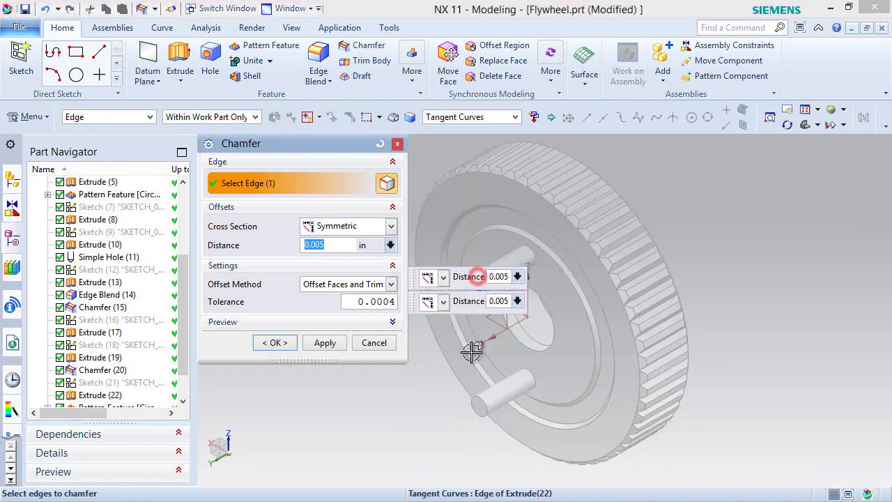
left_click(488, 402)
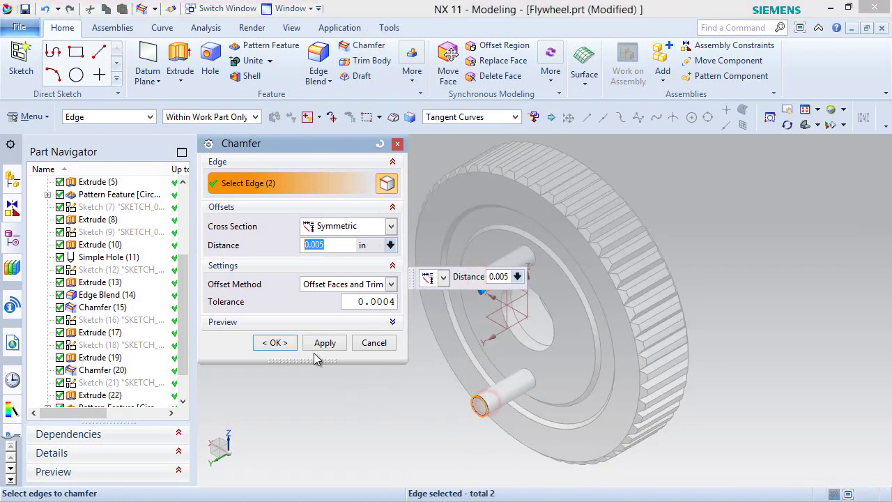
left_click(272, 342)
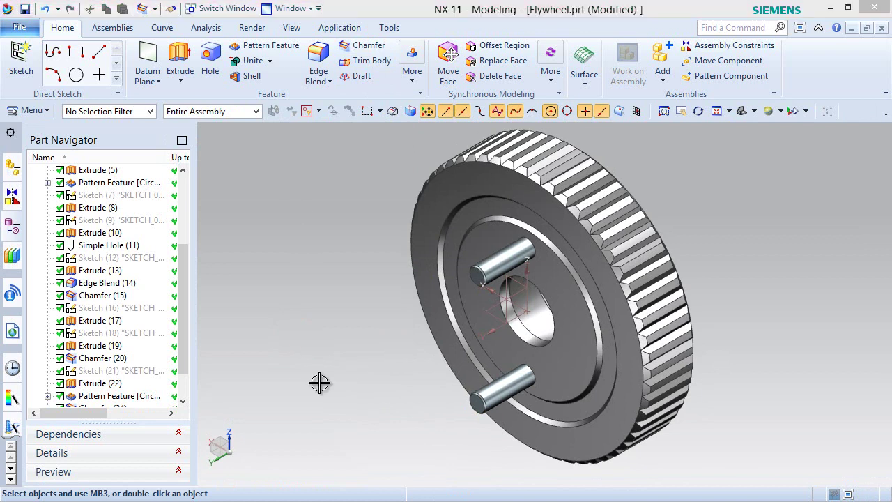
Select both pin bodies for Edit Object Display and open their color selection.
left_click(291, 27)
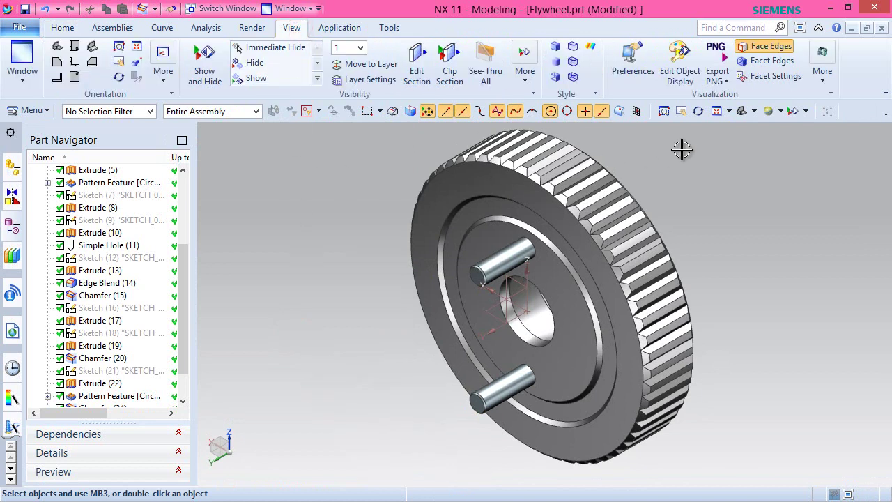
left_click(669, 70)
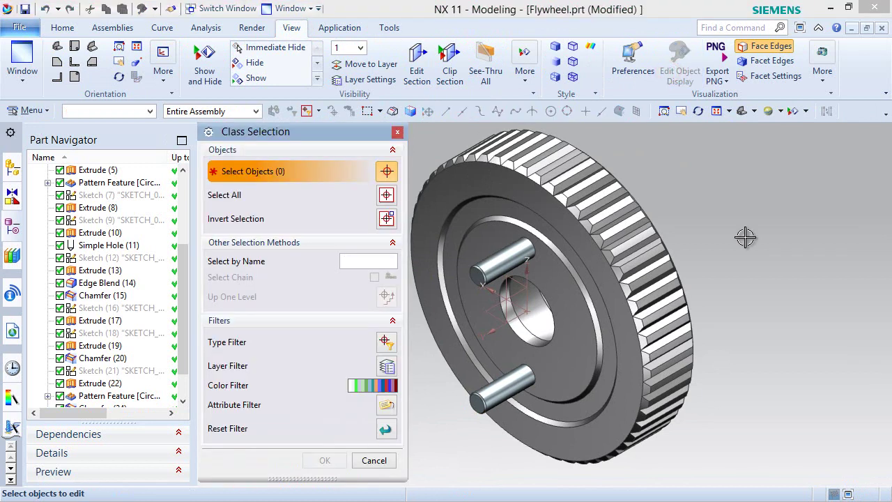
left_click(495, 259)
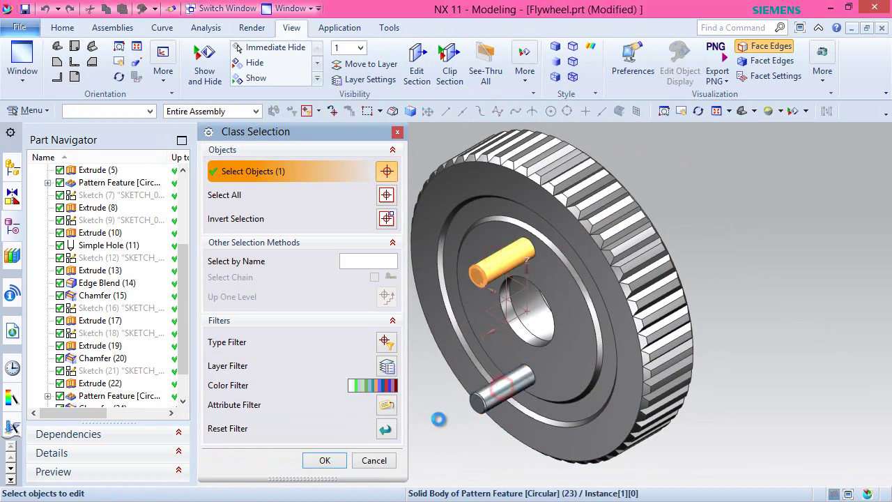
left_click(452, 412)
middle_click(438, 420)
left_click(350, 208)
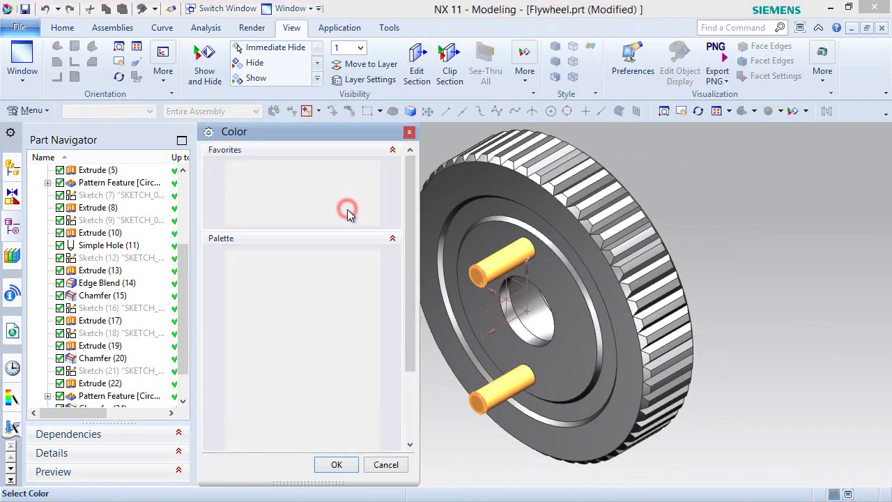